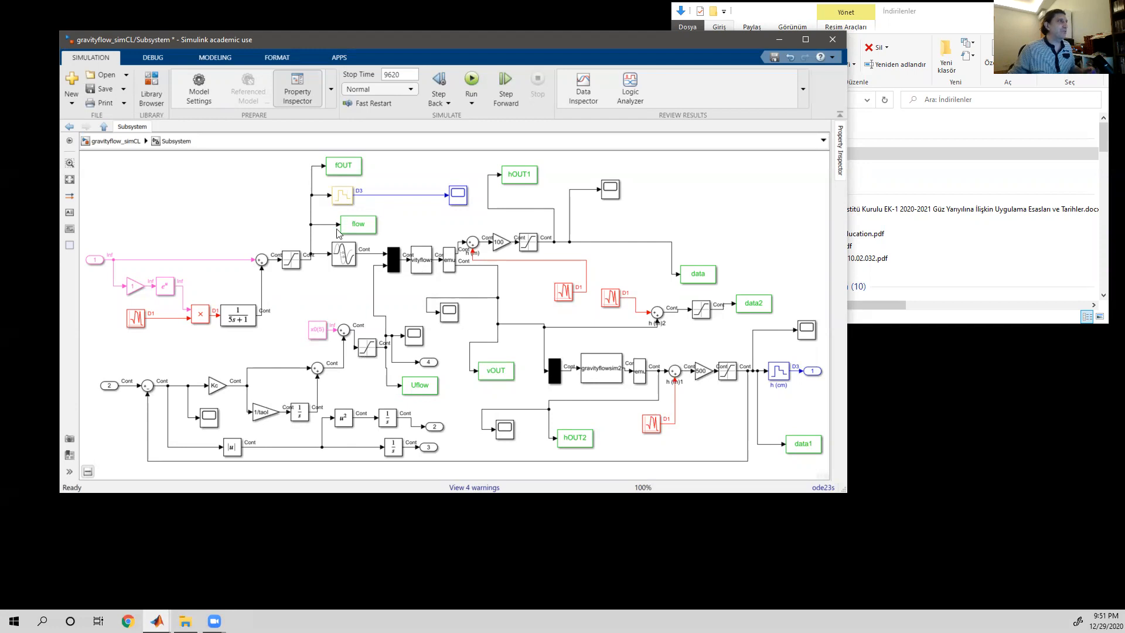
- From the top-level model, flip the manual switch to the upper signal source and open that Signal Builder block
left_click(110, 142)
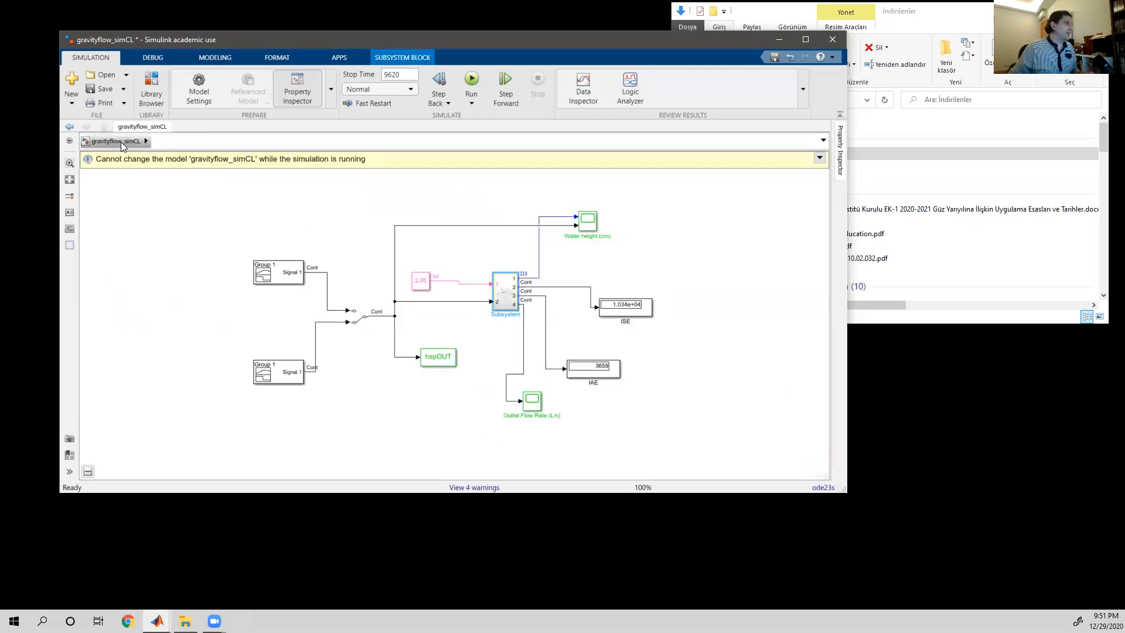
left_click(358, 324)
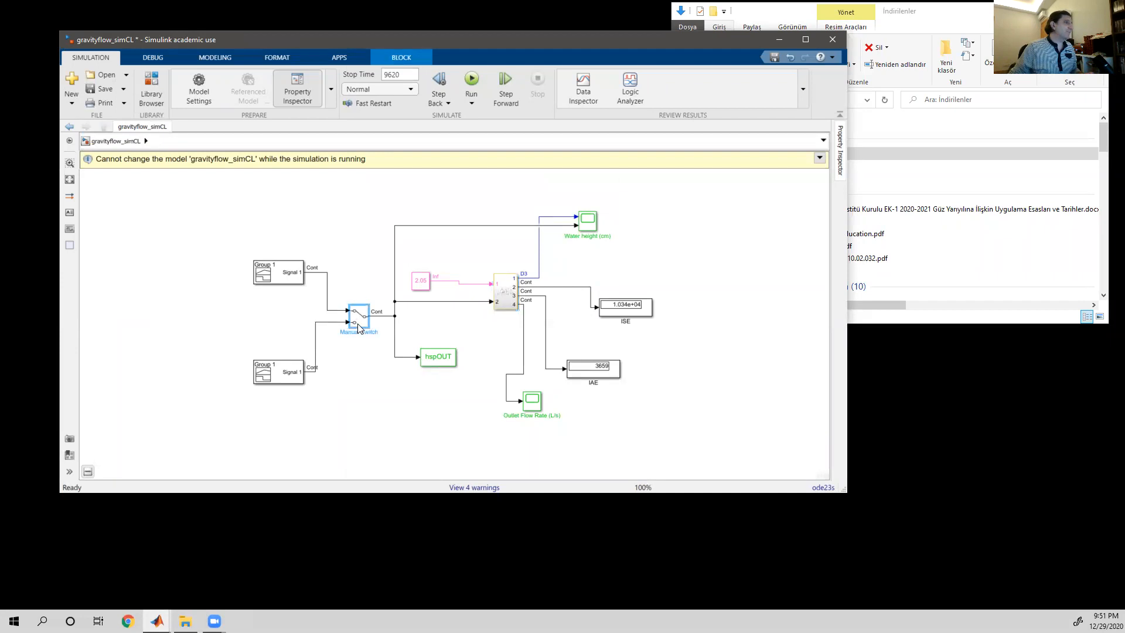
left_click(283, 281)
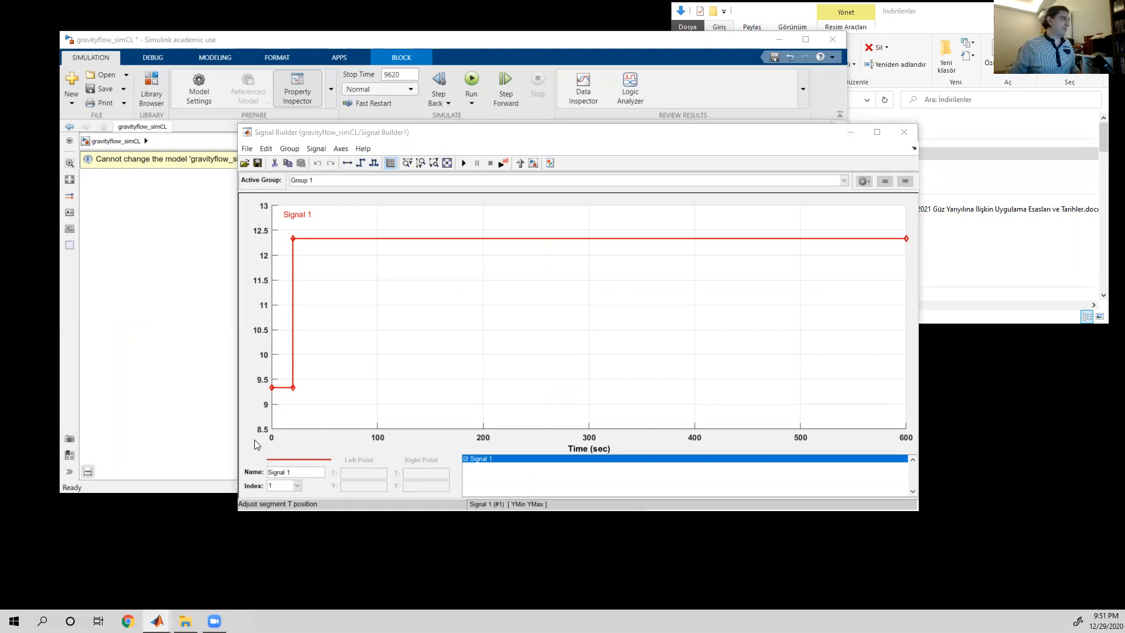
- Set the level of the signal's initial segment, from 0 to 20 s, to 21.84
left_click(286, 388)
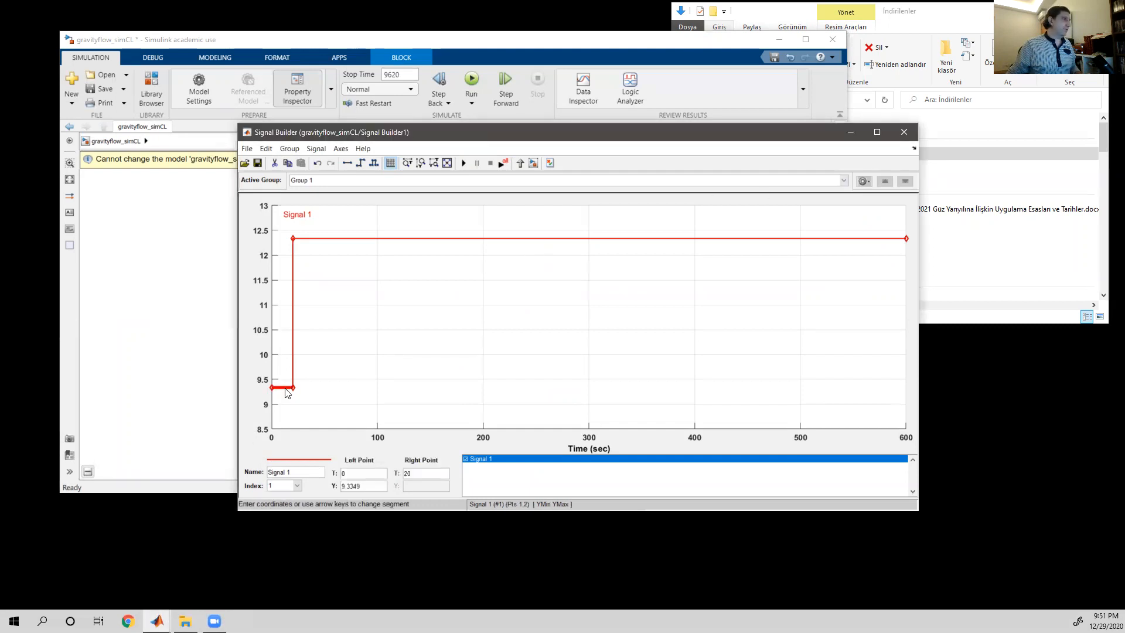
left_click_drag(369, 491, 321, 490)
type("21")
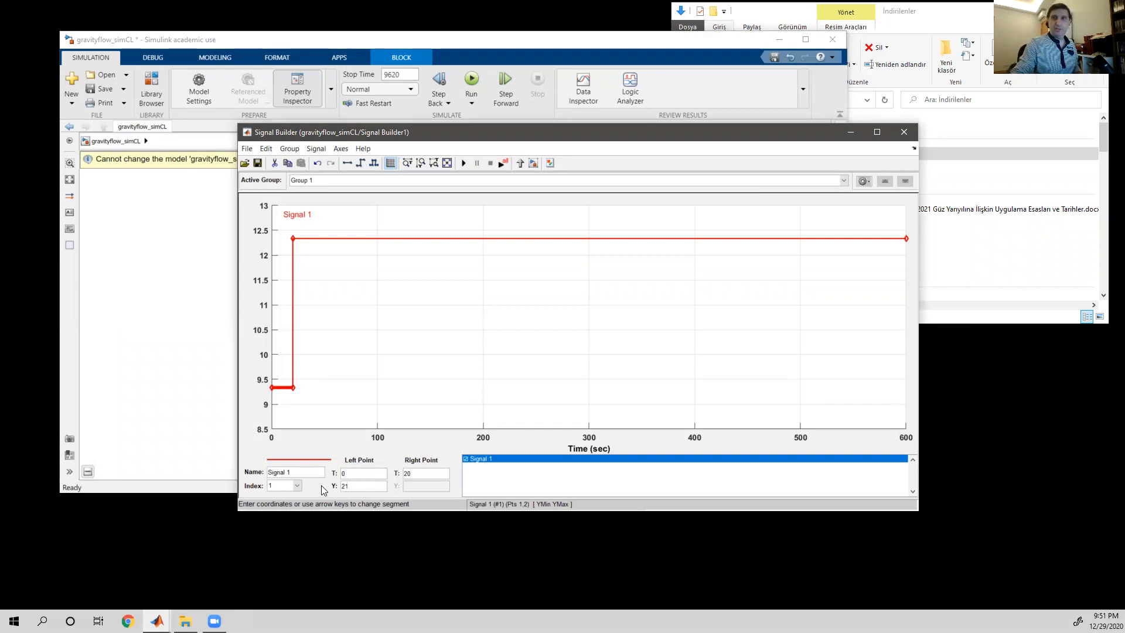
type(".8")
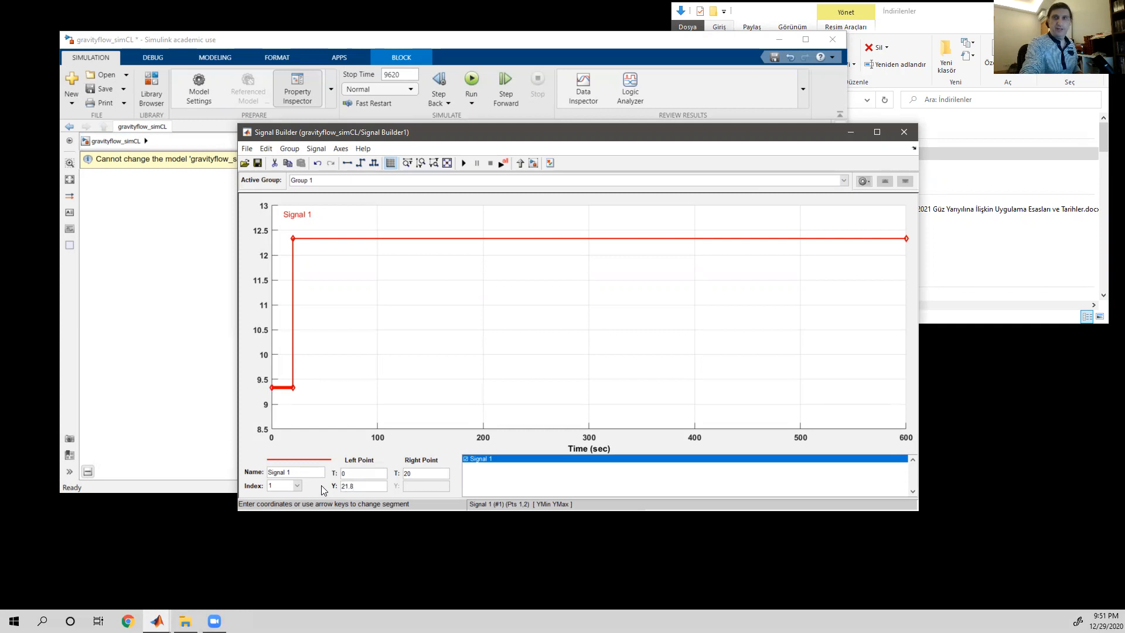
type("4")
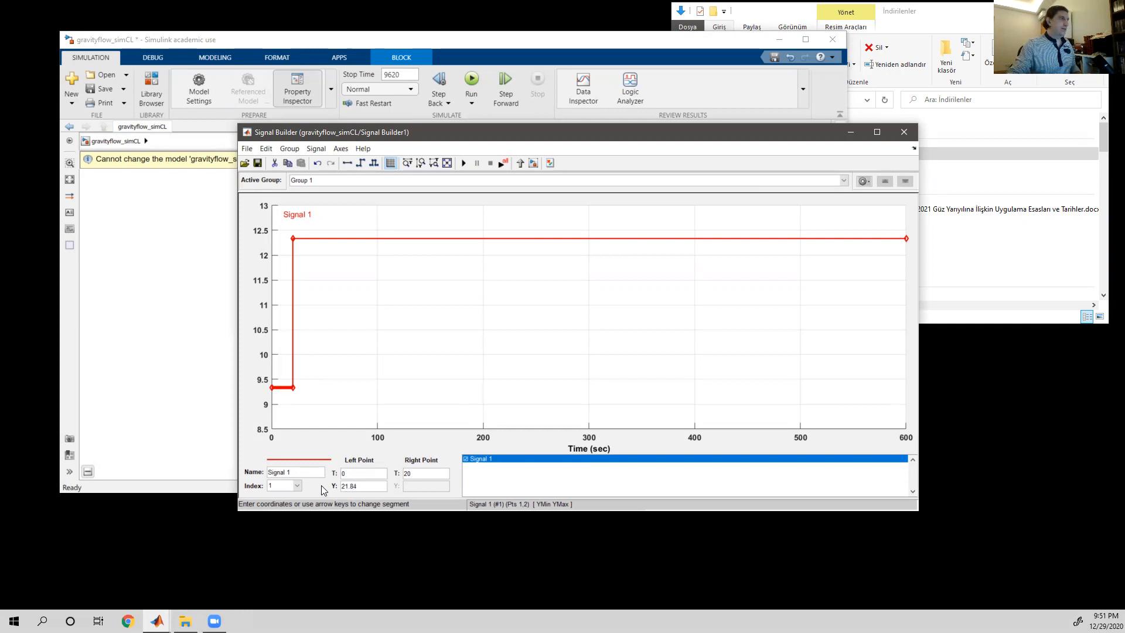
key("Return")
- Set the level of the signal's segment after the step to 23.8 and close the Signal Builder
left_click_drag(353, 402, 367, 201)
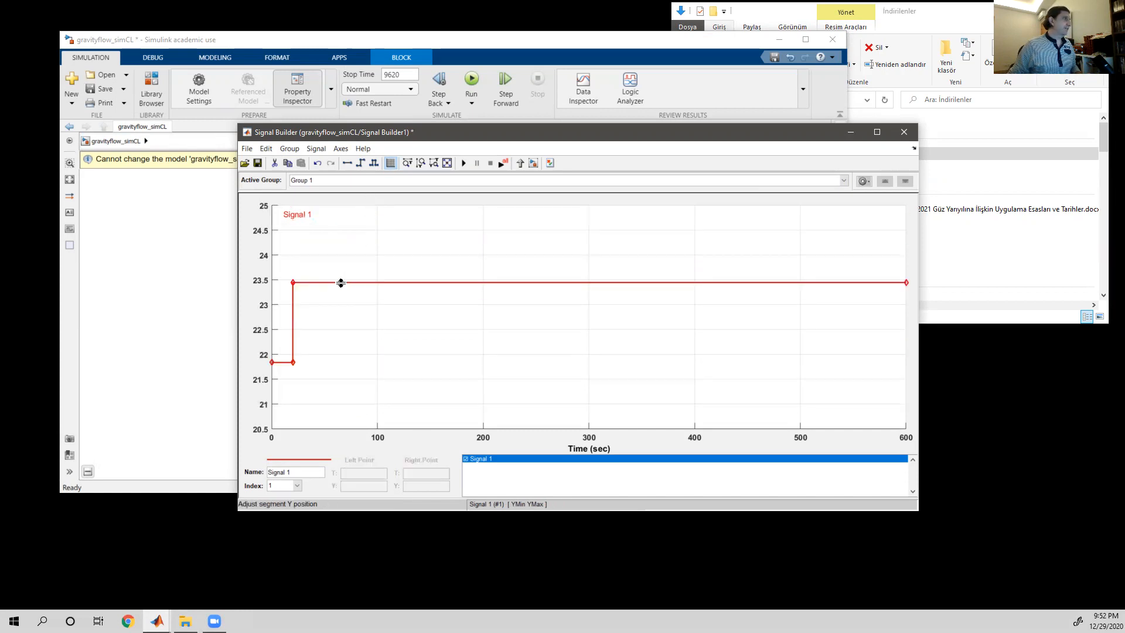
left_click_drag(339, 281, 341, 263)
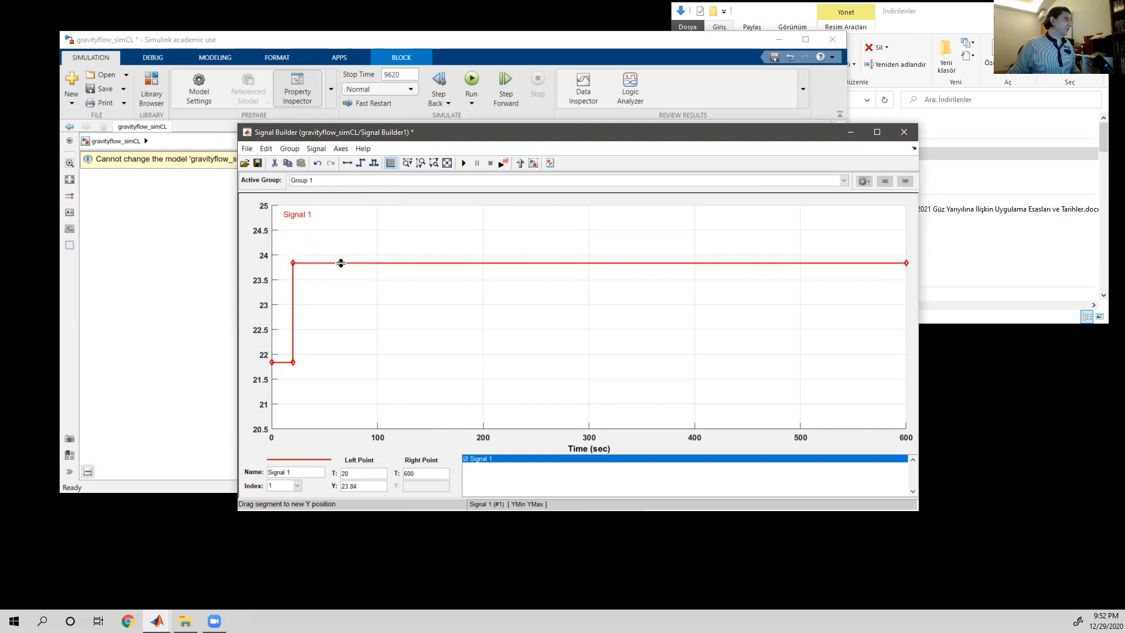
left_click(342, 267)
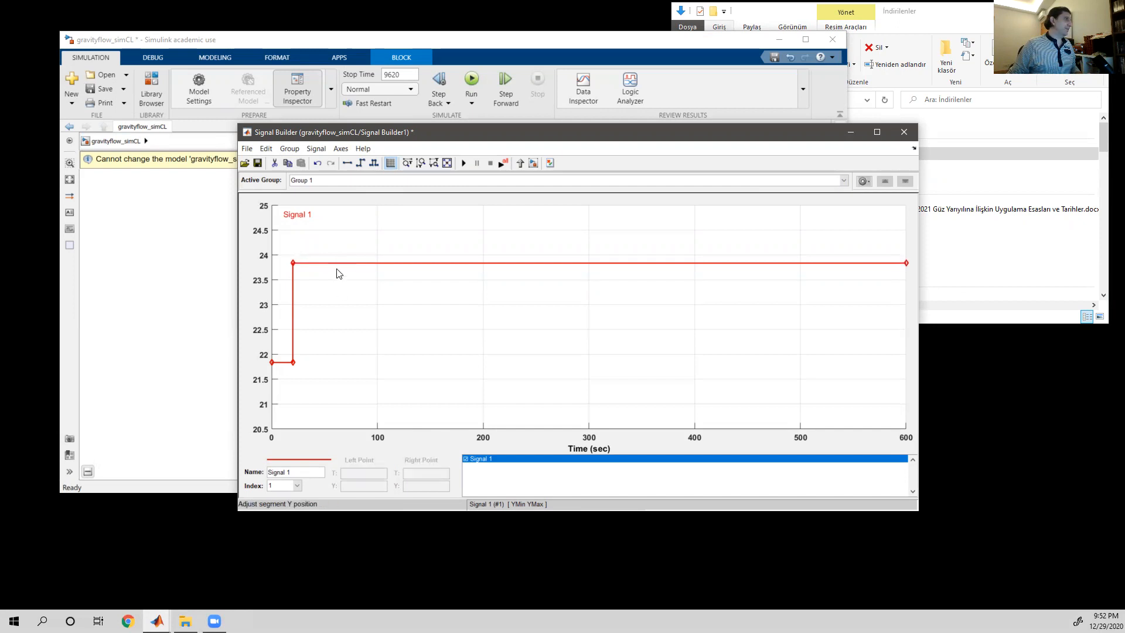
mouse_move(337, 263)
left_mouse_down()
mouse_move(353, 206)
mouse_move(354, 259)
left_mouse_up()
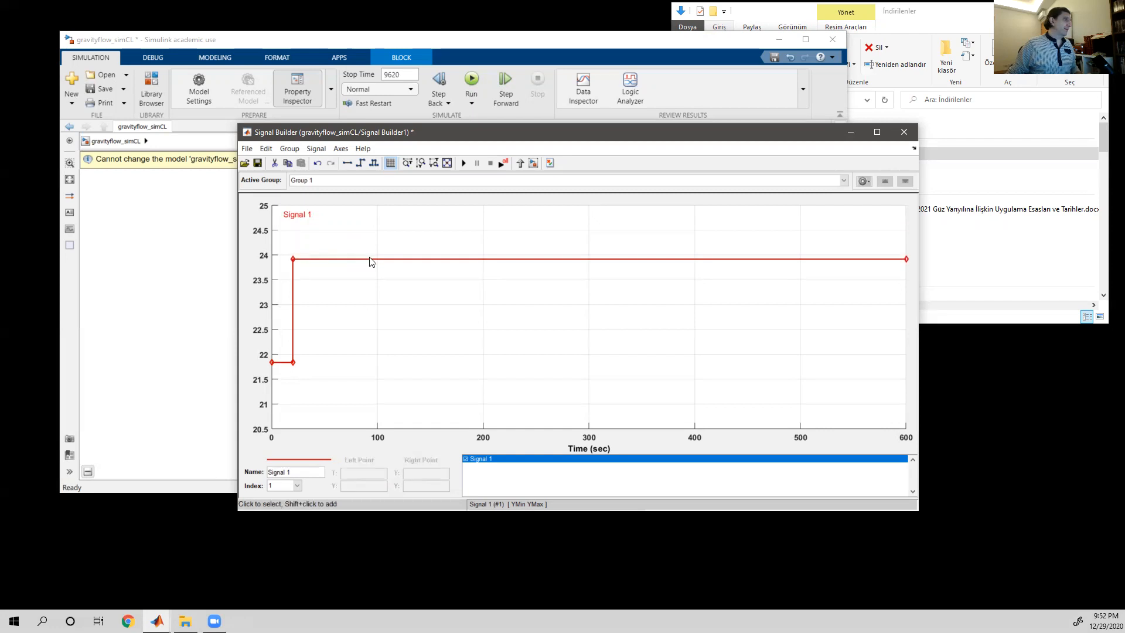
left_click(356, 259)
left_click(360, 486)
key("BackSpace")
key("BackSpace")
type("8")
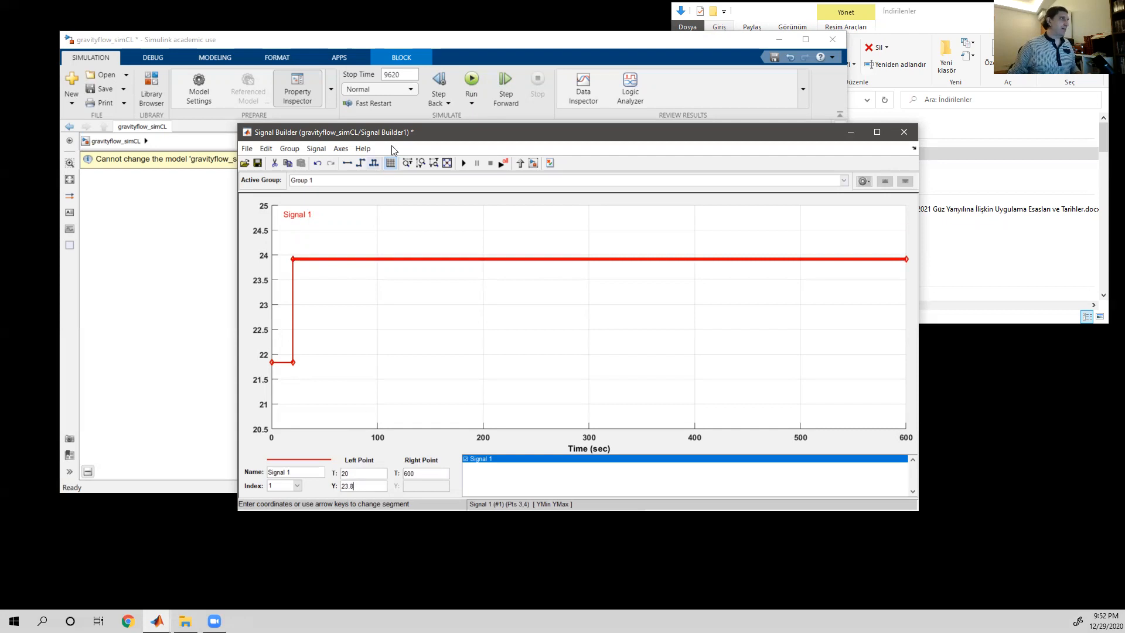
left_click(899, 137)
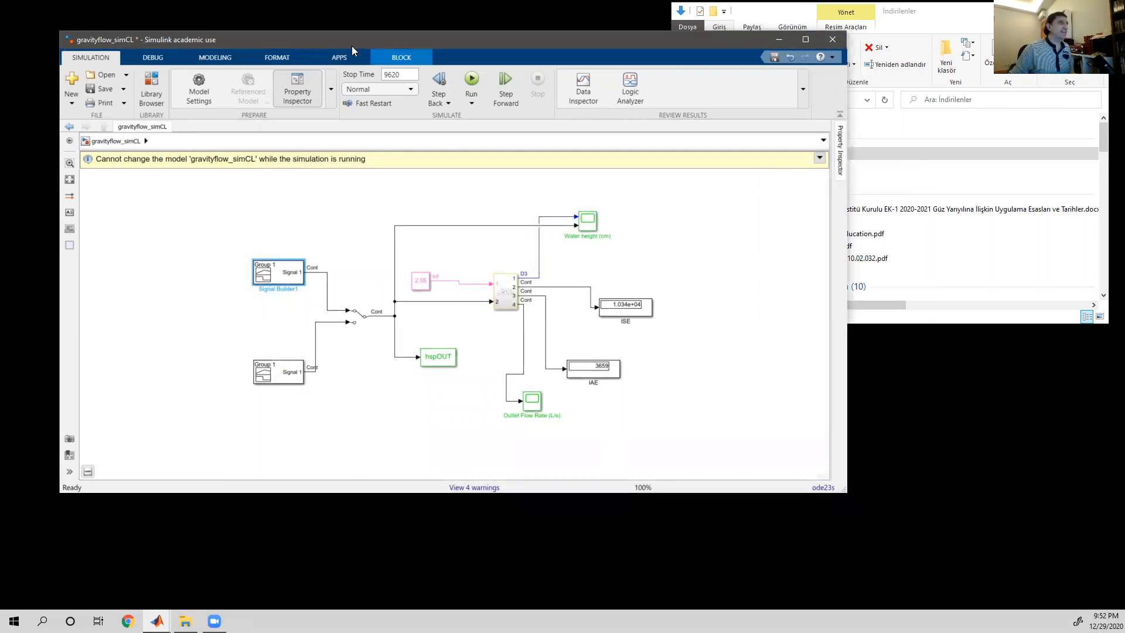
- Move the Simulink model window aside and bring the MATLAB command window into view
left_click_drag(352, 46, 671, 59)
left_click_drag(587, 54, 479, 47)
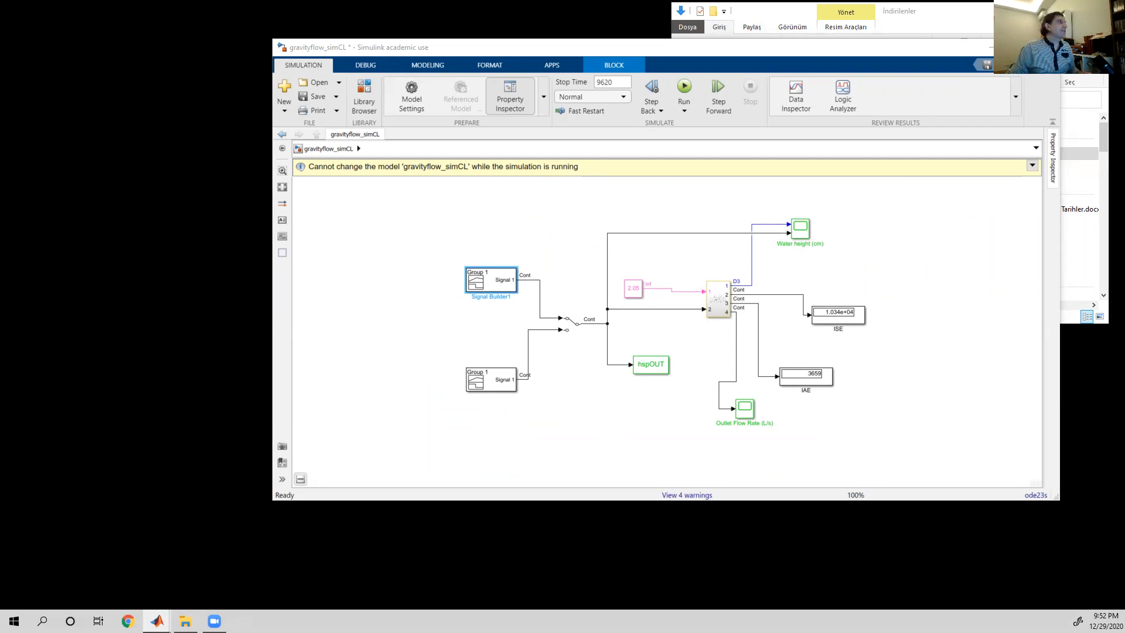
left_click_drag(0, 75, 248, 75)
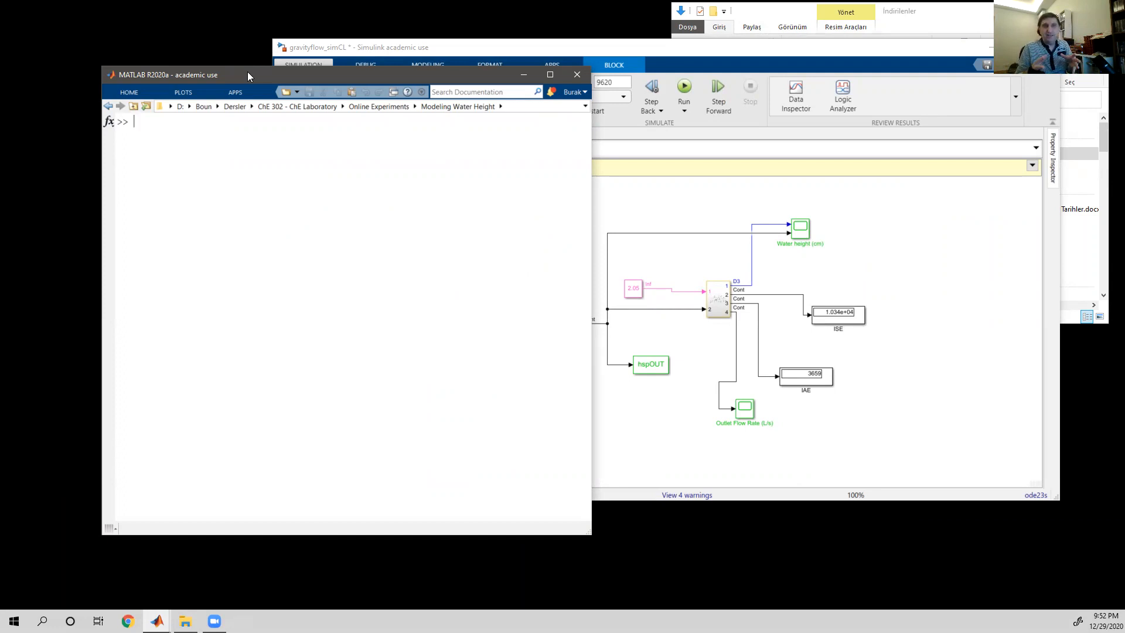
- Recall the Cohen-Coon tuning command and edit it to read [Kc, taoI] = cohencoon(-20.8, 162, 15, 'PI');
type("[")
key("Up")
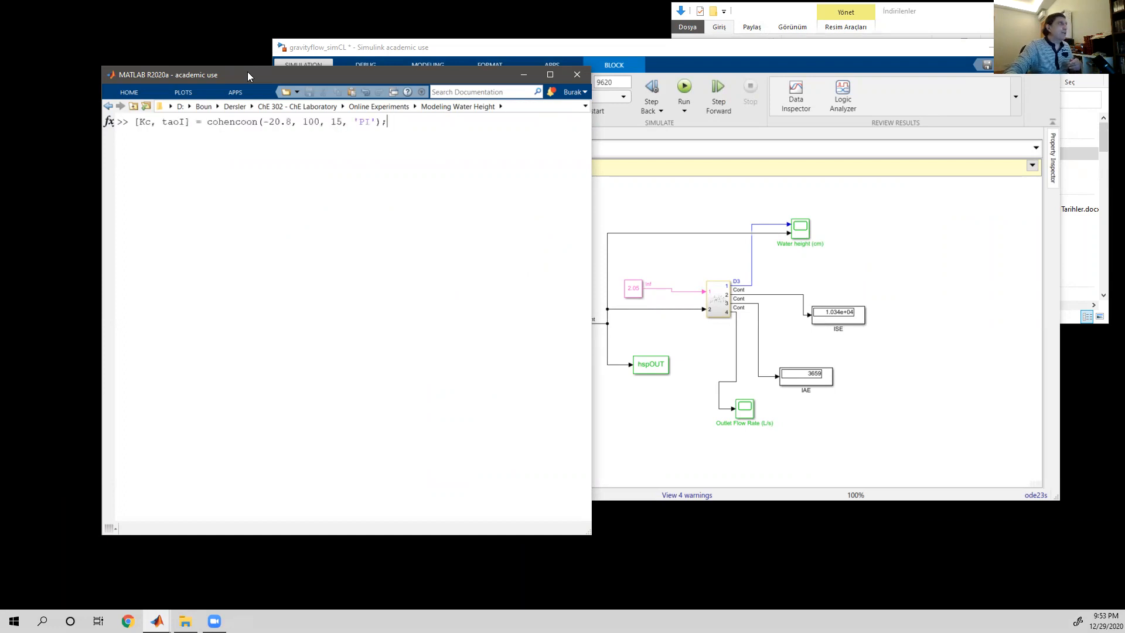
key("Down")
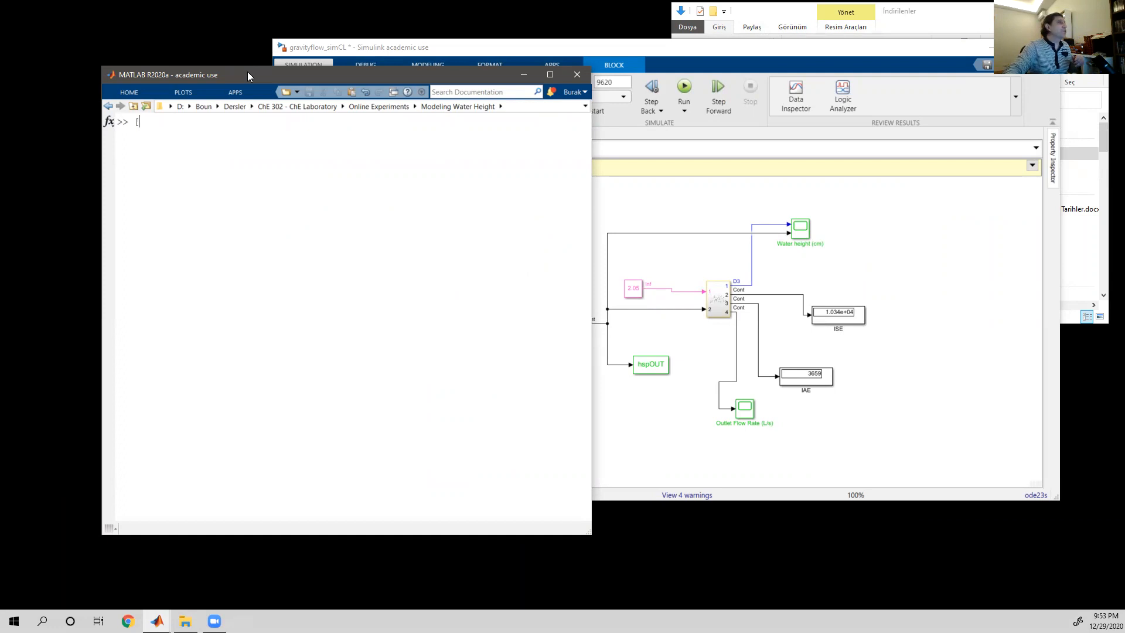
key("Up")
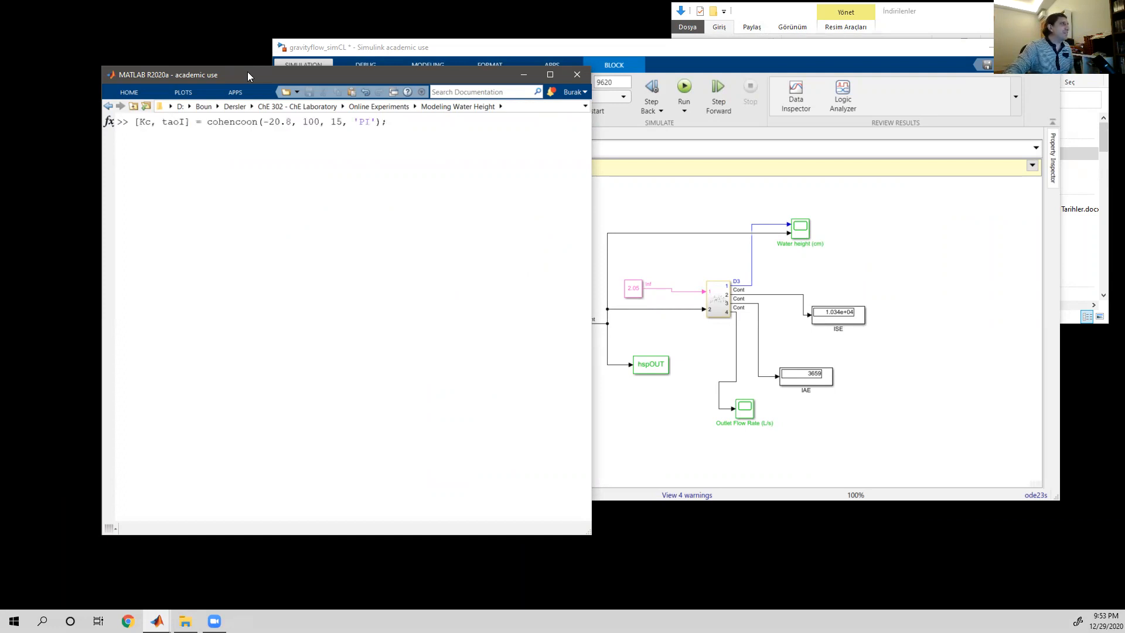
key("Up")
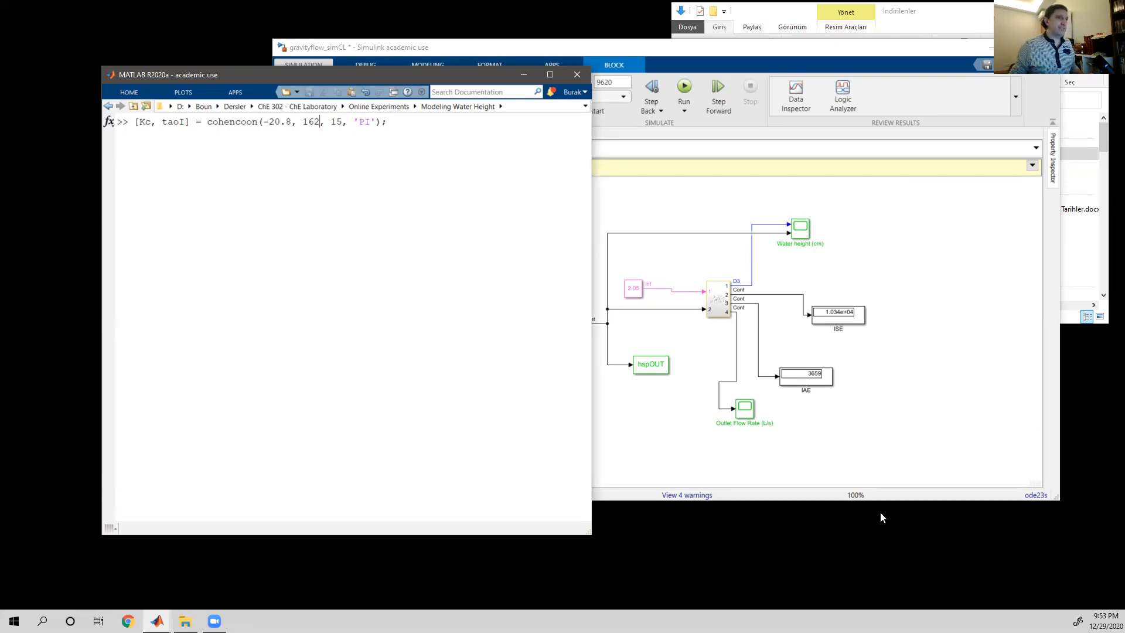
- Switch to Microsoft Whiteboard, examine the Cohen-Coon PI settings formulas for Kc and the integral time, and close it
left_click(1078, 621)
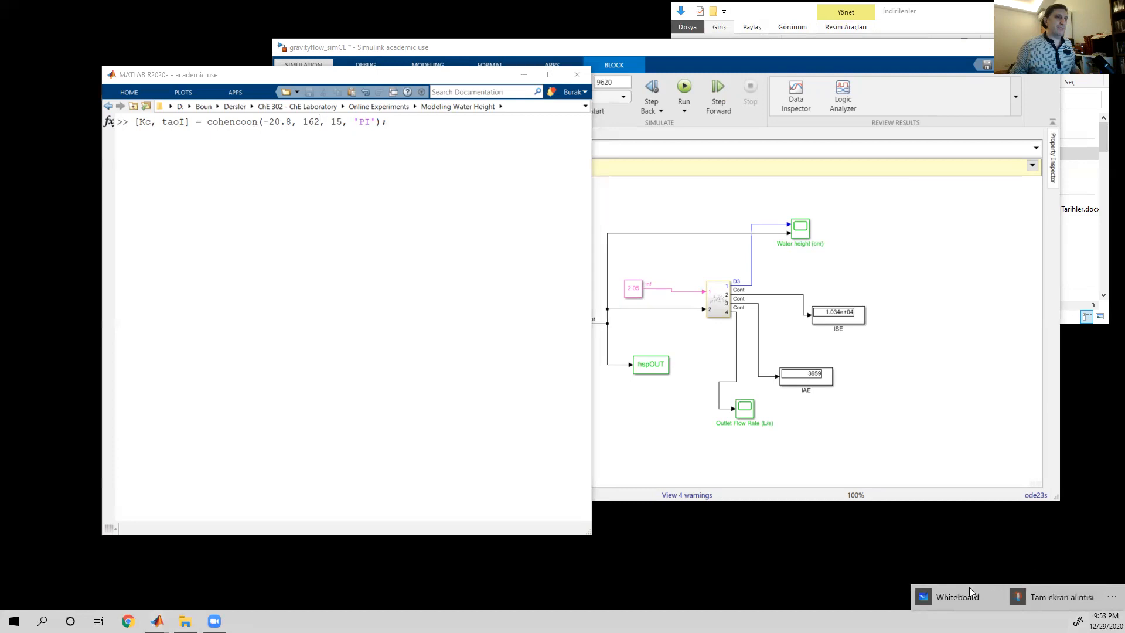
left_click(956, 587)
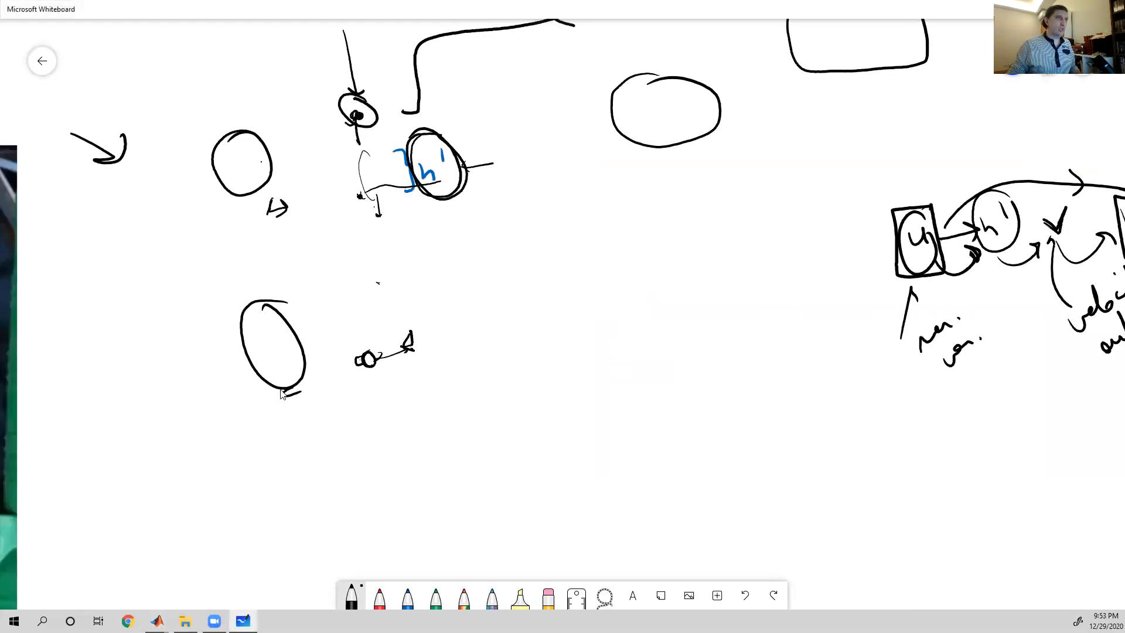
left_click_drag(658, 329, 352, 330)
left_click_drag(867, 402, 495, 132)
left_click_drag(724, 415, 418, 132)
left_click_drag(924, 424, 612, 248)
left_click_drag(926, 402, 390, 210)
scroll(746, 339, "down", 3)
left_click_drag(810, 364, 438, 216)
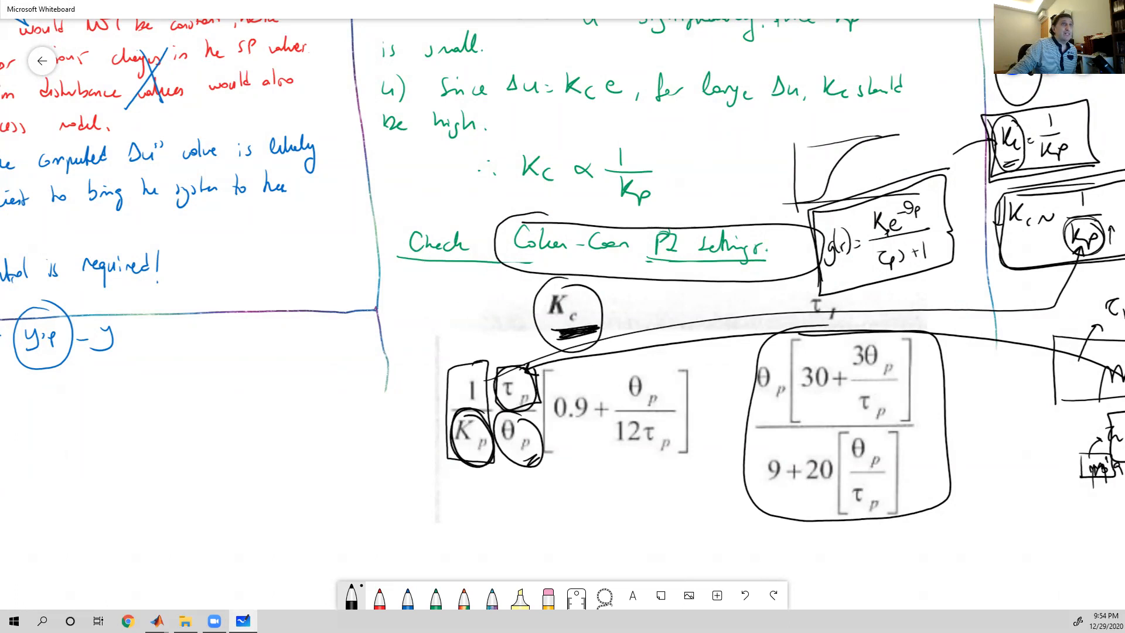
key("alt+F4")
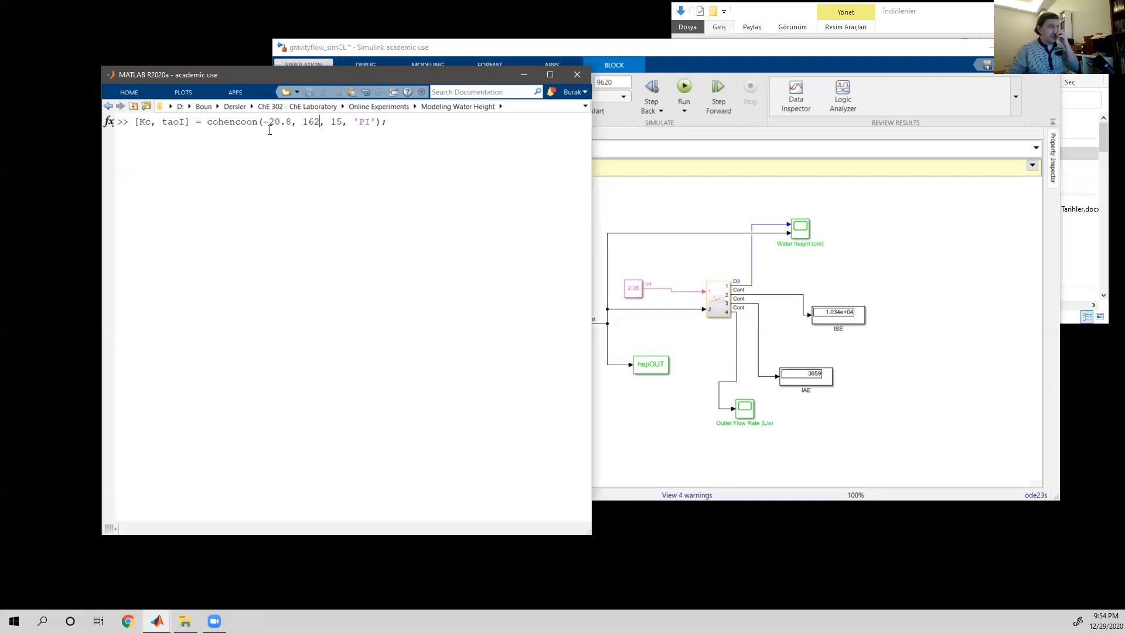
- Check the initial segment's level in the upper Signal Builder block of the Simulink model, then close it
left_click(637, 343)
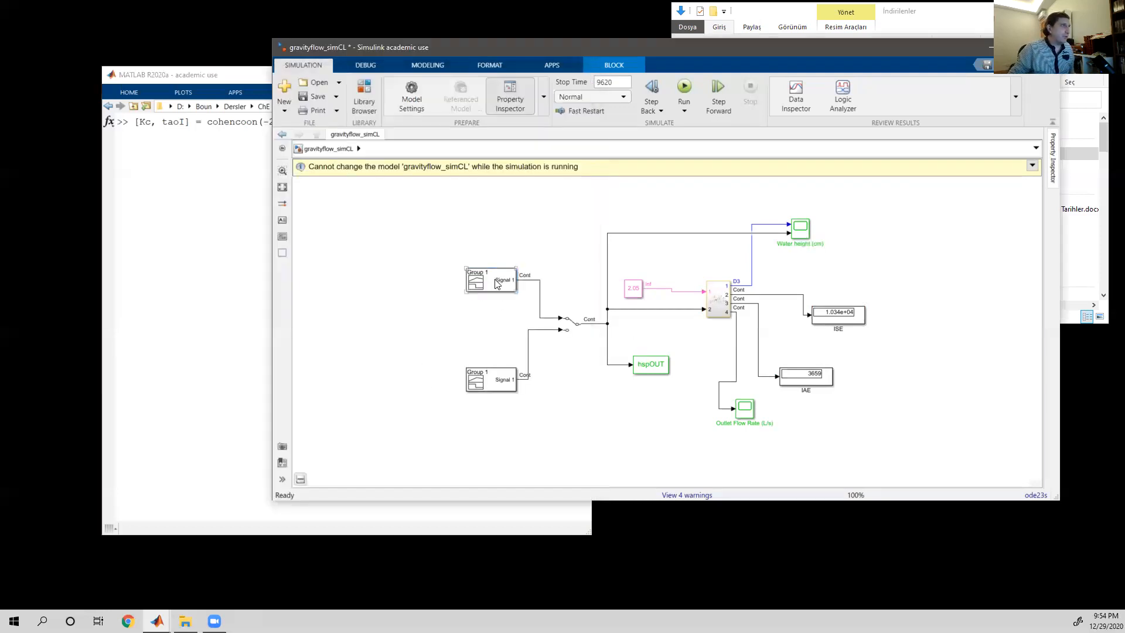
left_click(495, 283)
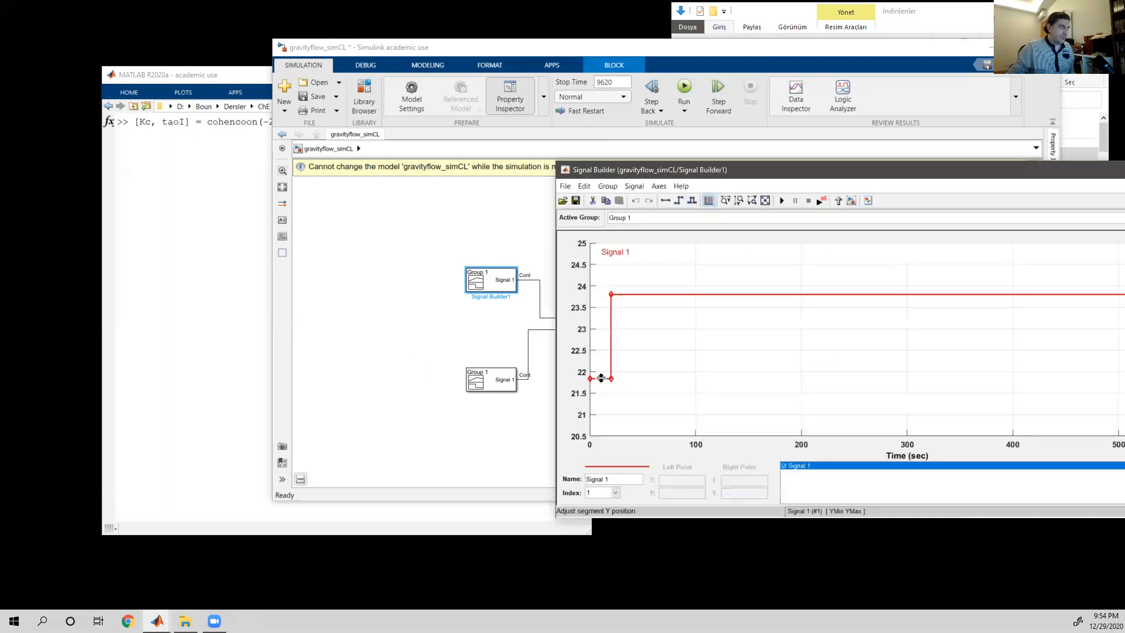
left_click(602, 379)
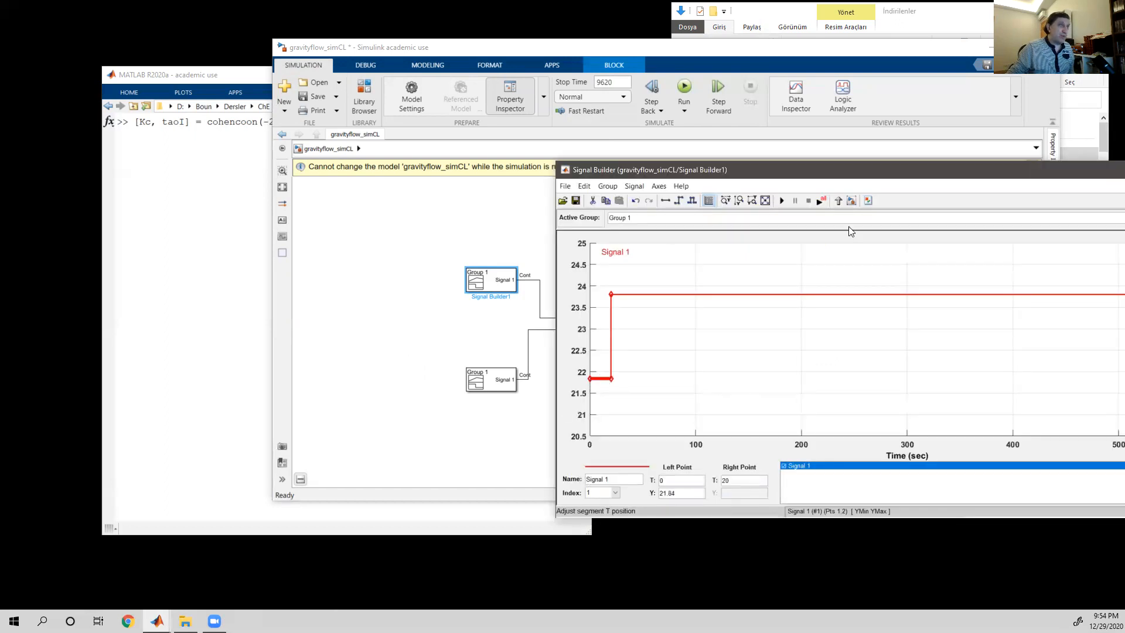
left_click_drag(1067, 174, 756, 184)
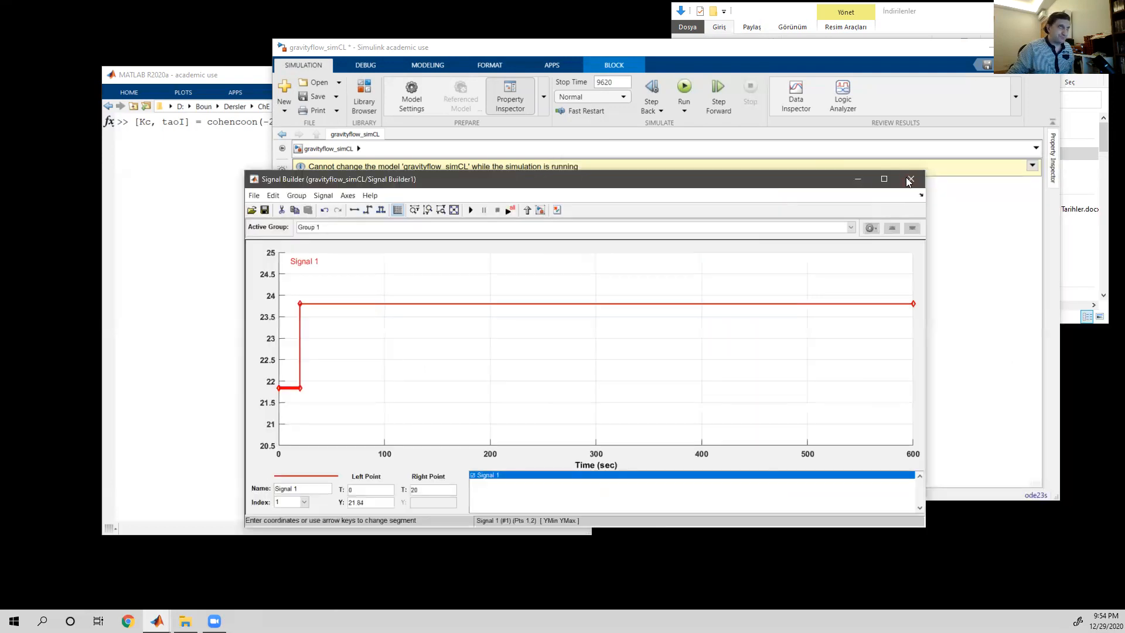
left_click(909, 179)
- Return to the MATLAB command window and run the prepared cohencoon PI tuning command
left_click(989, 47)
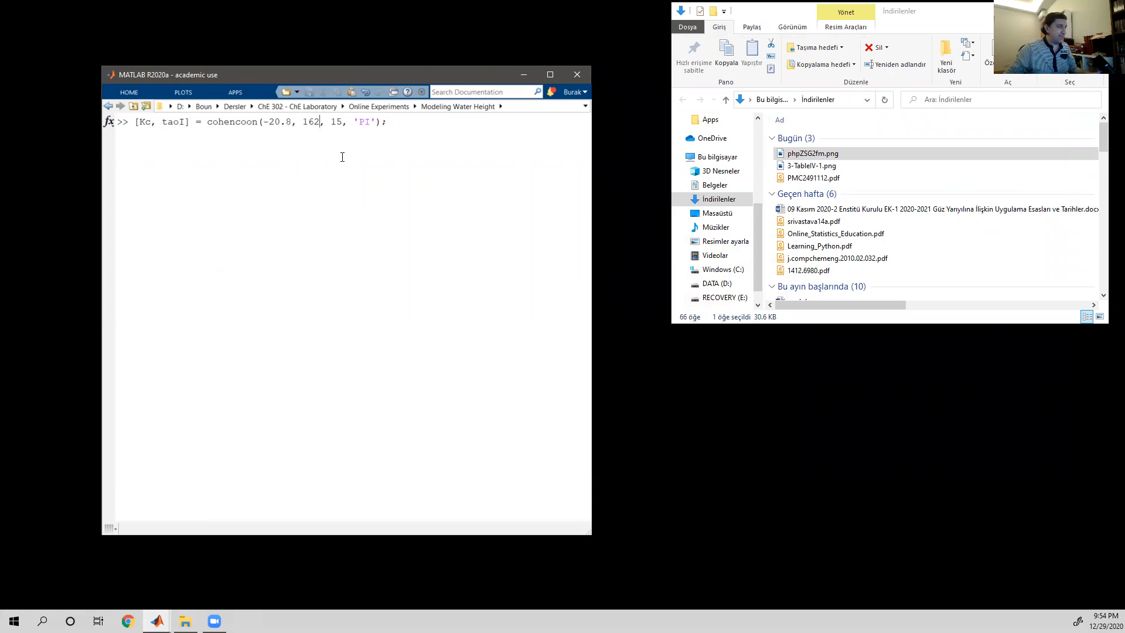
key("Return")
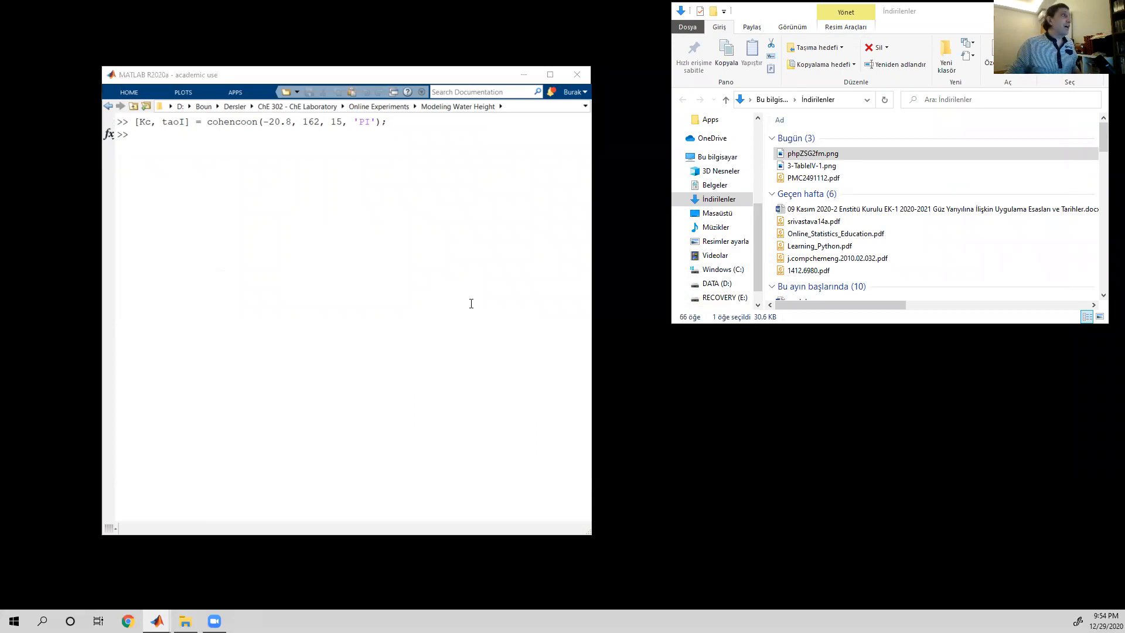
left_click(218, 136)
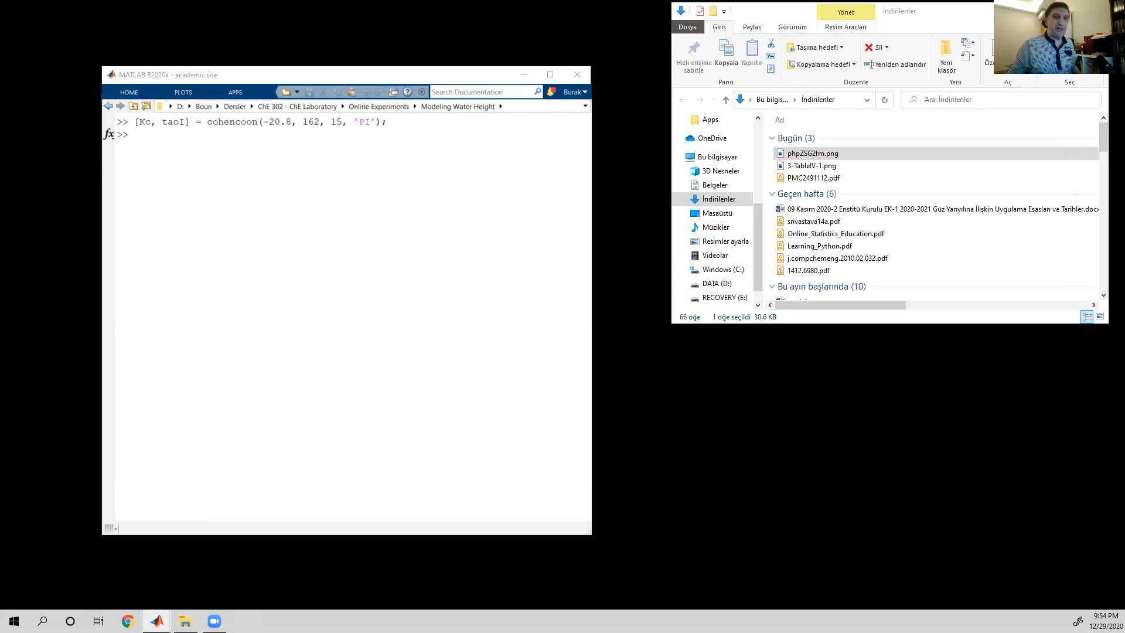
- In the Simulink model, set the simulation stop time to 400 and run the simulation
key("alt+Tab")
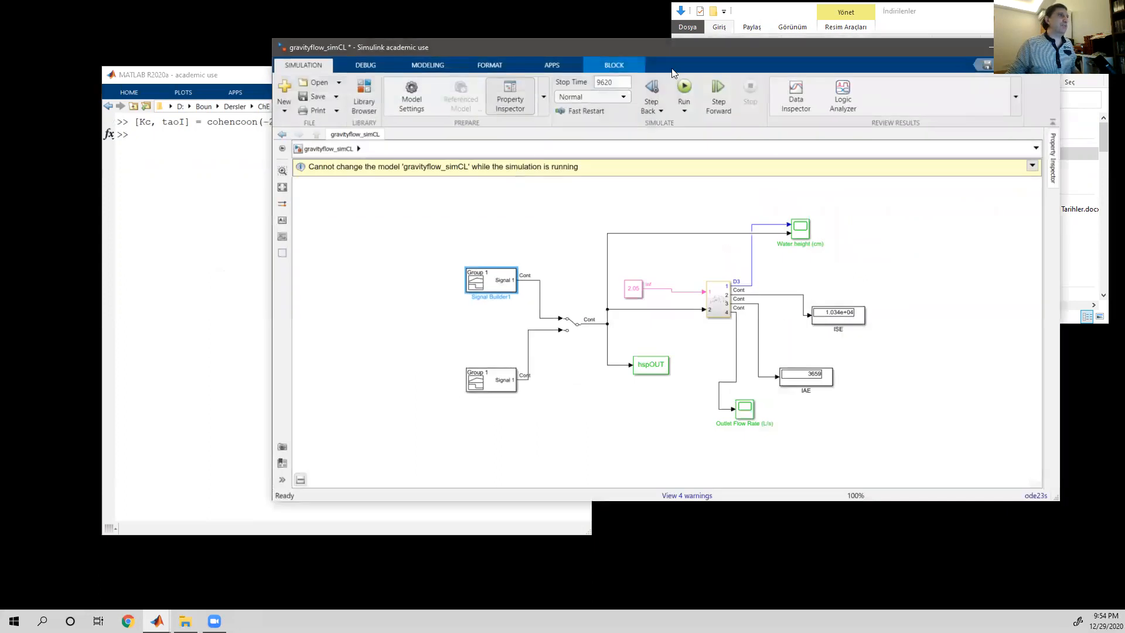
left_click(610, 81)
type("600")
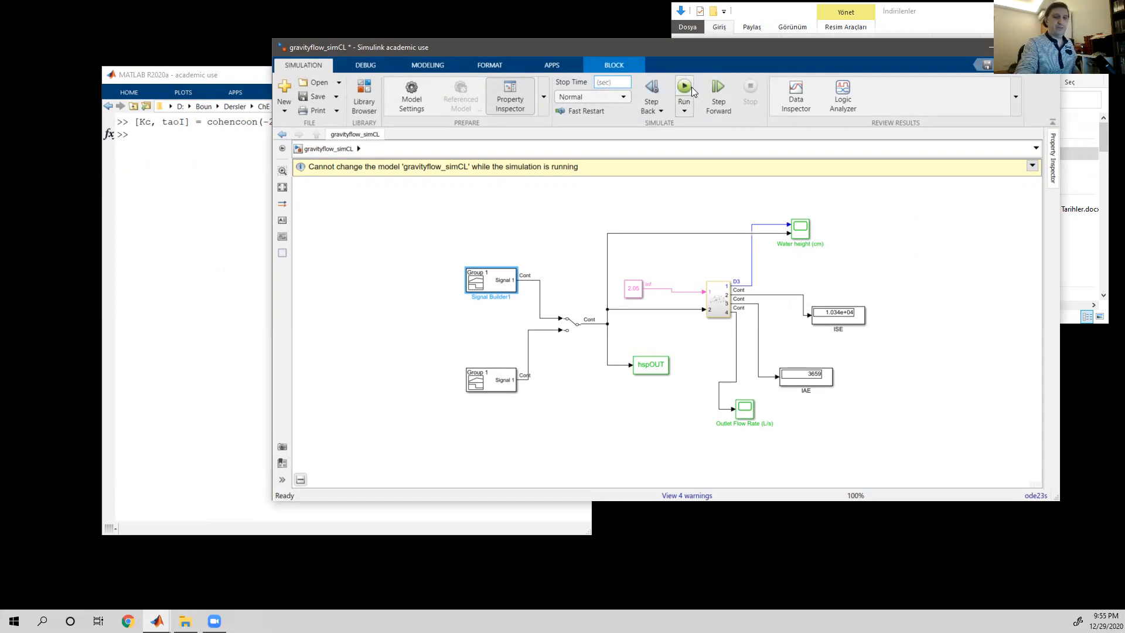
type("00")
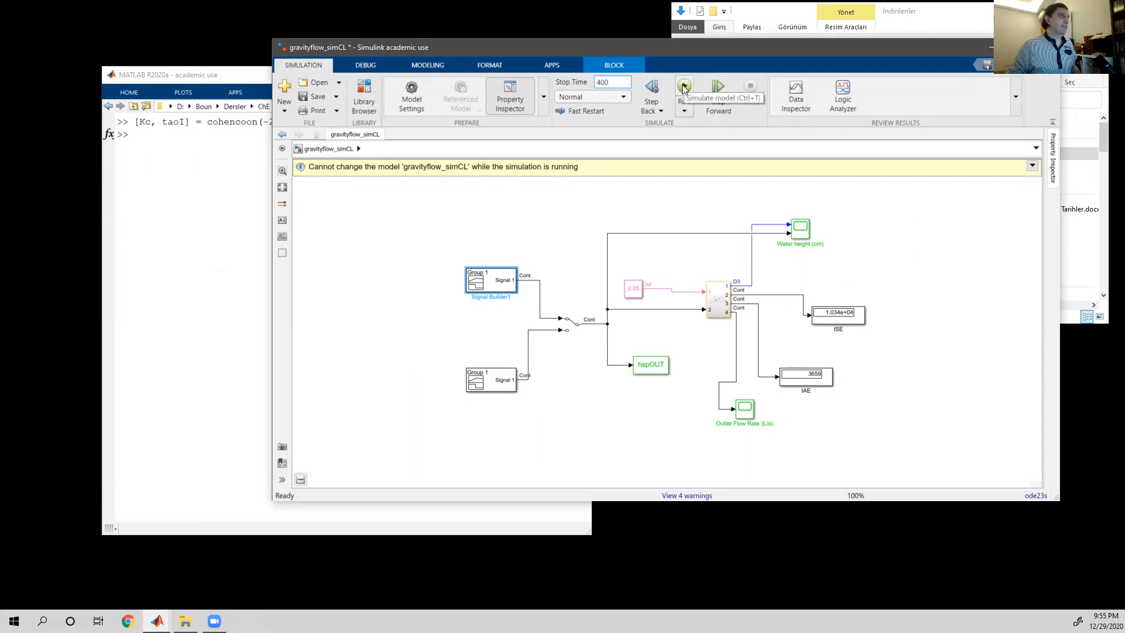
left_click(683, 88)
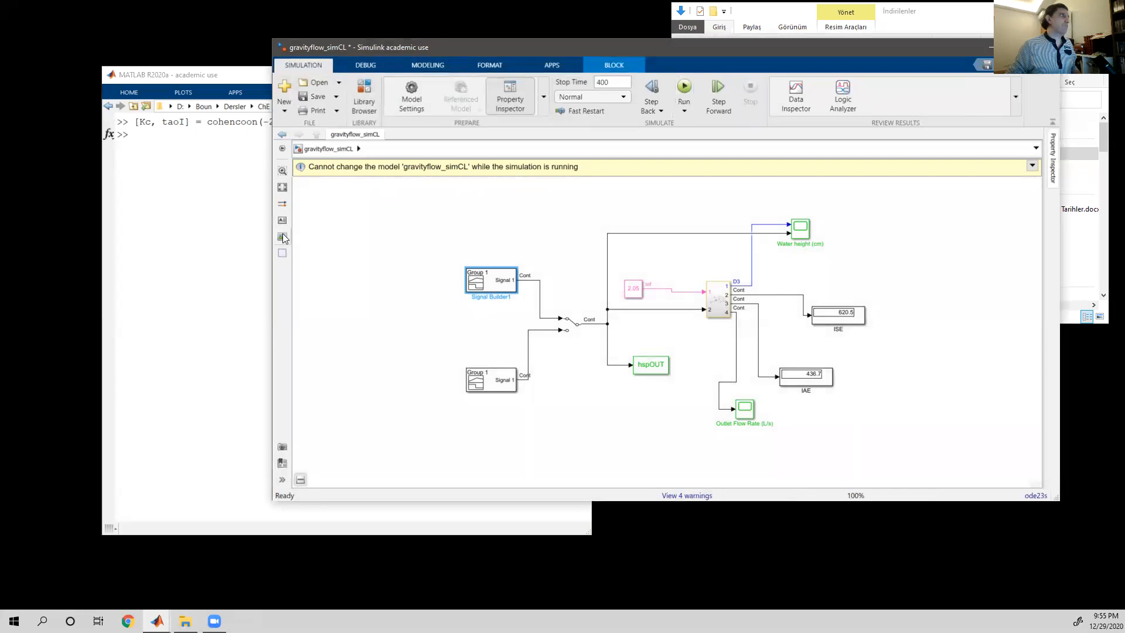
- In the MATLAB command window, run animateTank(data, data1, Uflow, flow, x0, hspOUT) and start the paused tank animation
left_click(222, 216)
type("an")
key("Up")
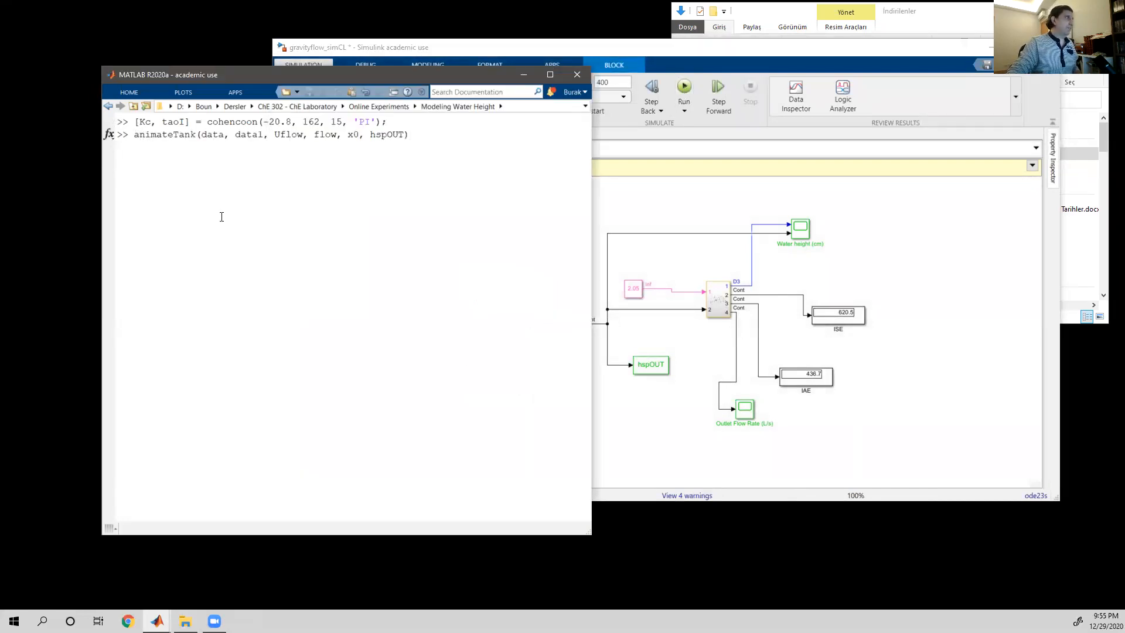
key("Return")
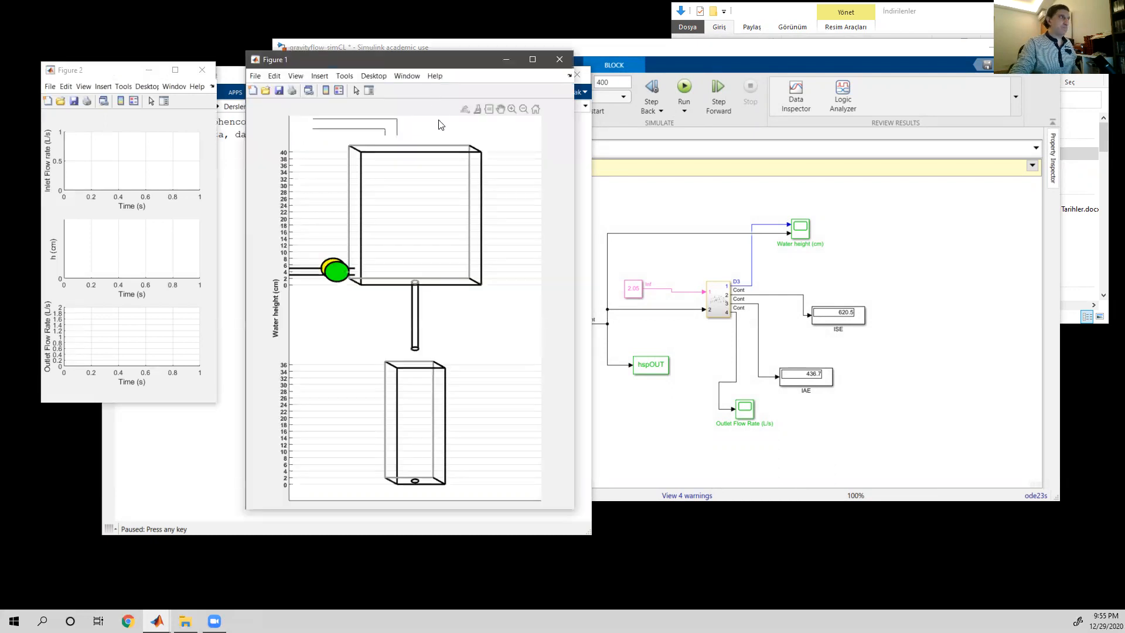
key("Return")
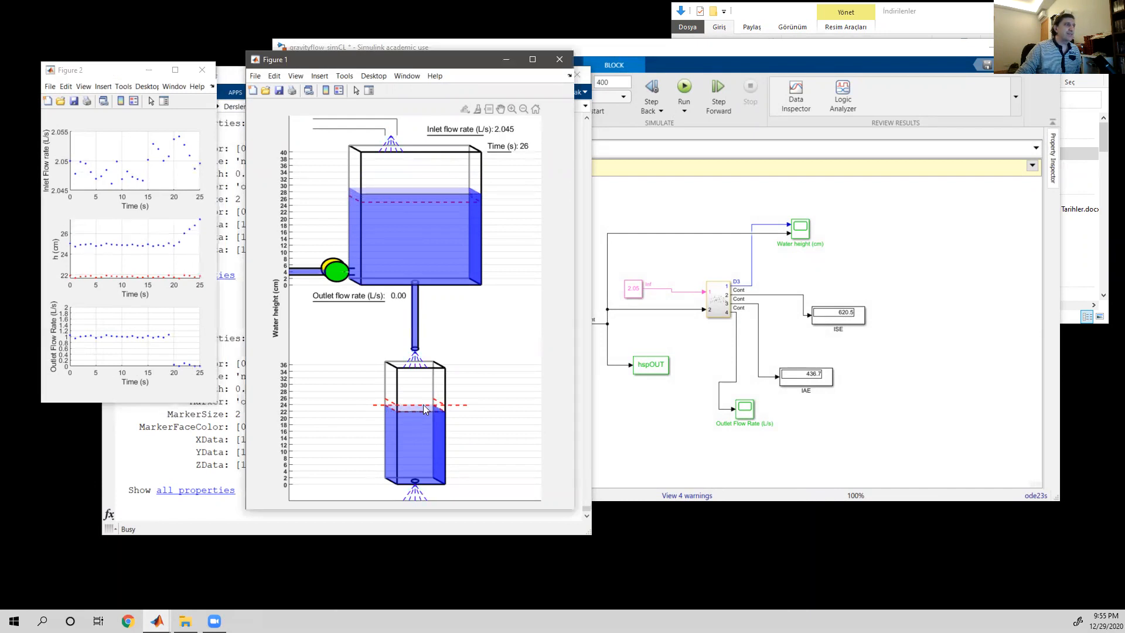
- Interrupt the running tank animation and close the figure with the three time plots
left_click(202, 452)
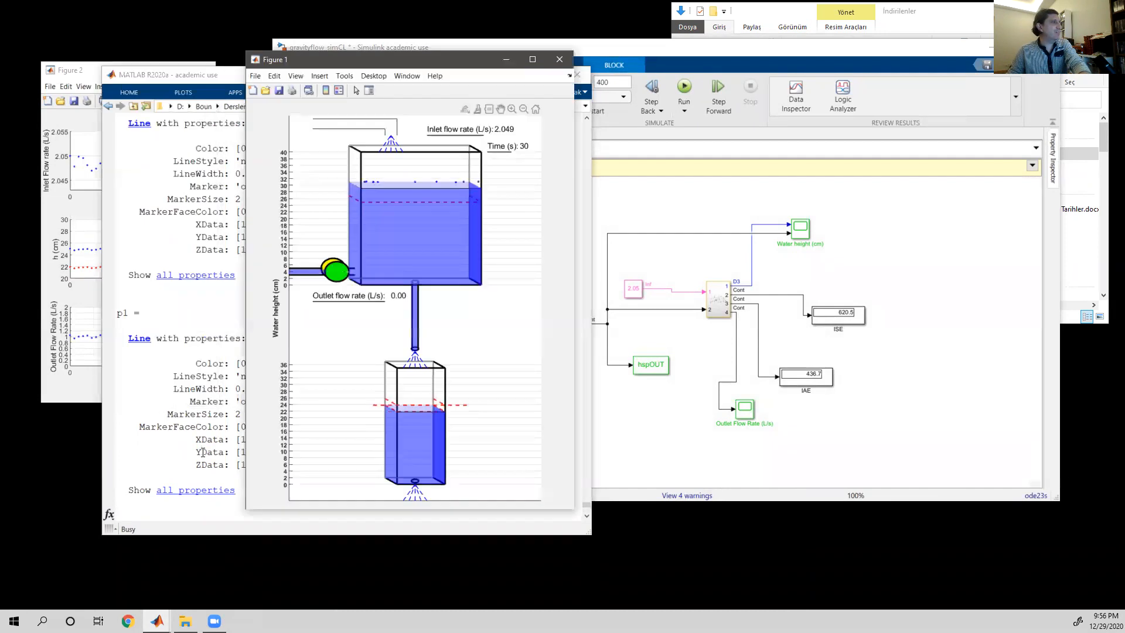
key("ctrl+c")
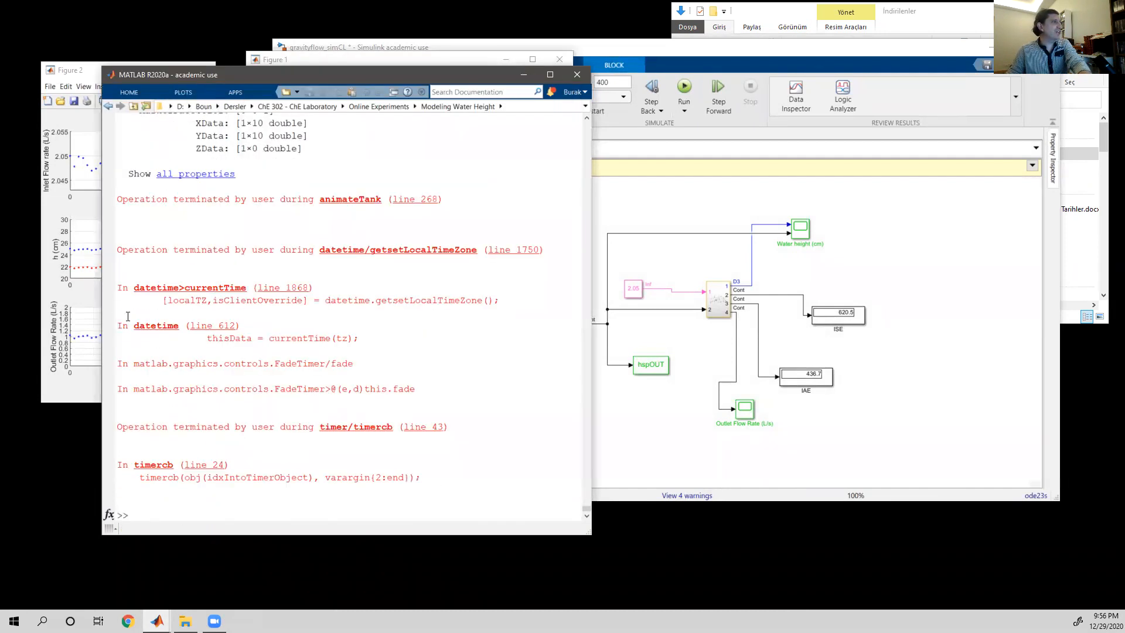
left_click(95, 311)
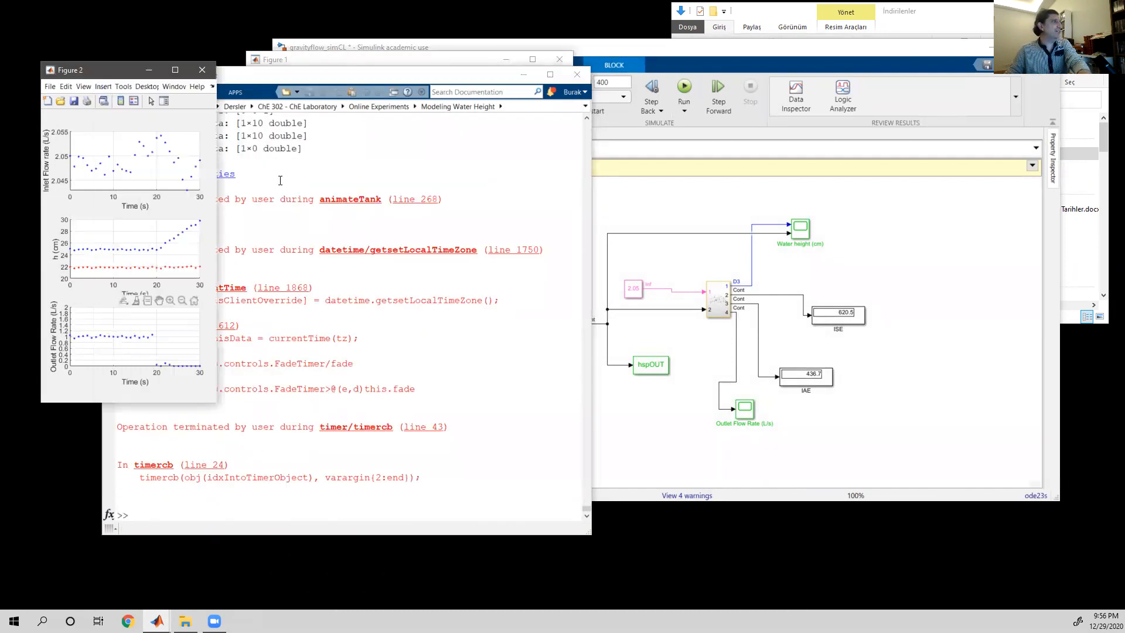
left_click(213, 79)
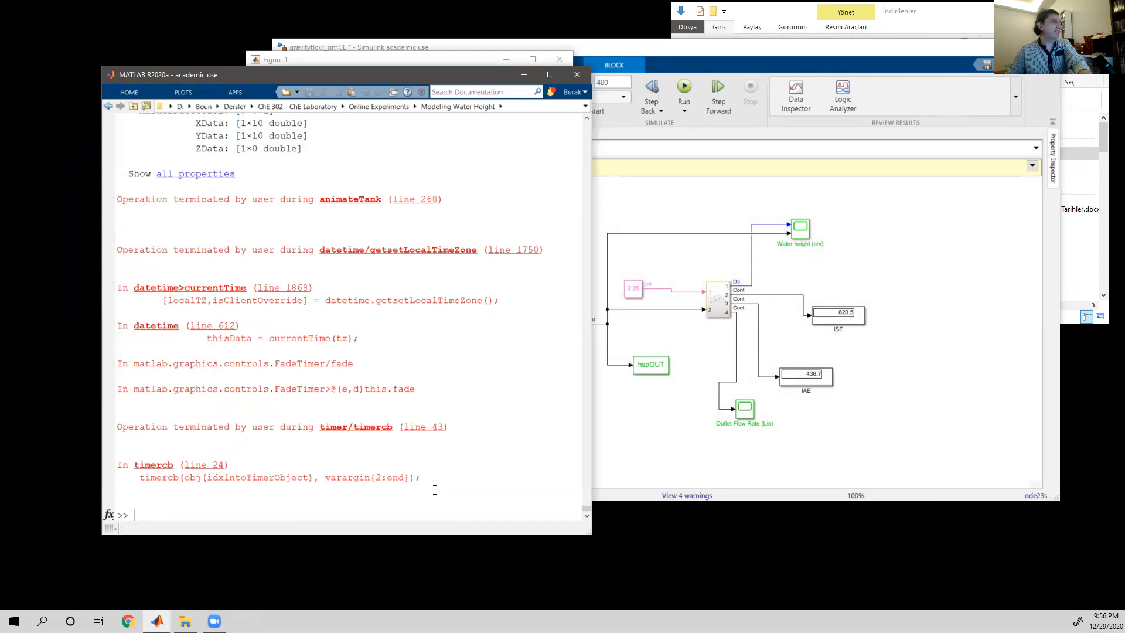
- In the upper Signal Builder block of the Simulink model, set the level of the segment after the step to 24.83
left_click(610, 437)
double_click(493, 282)
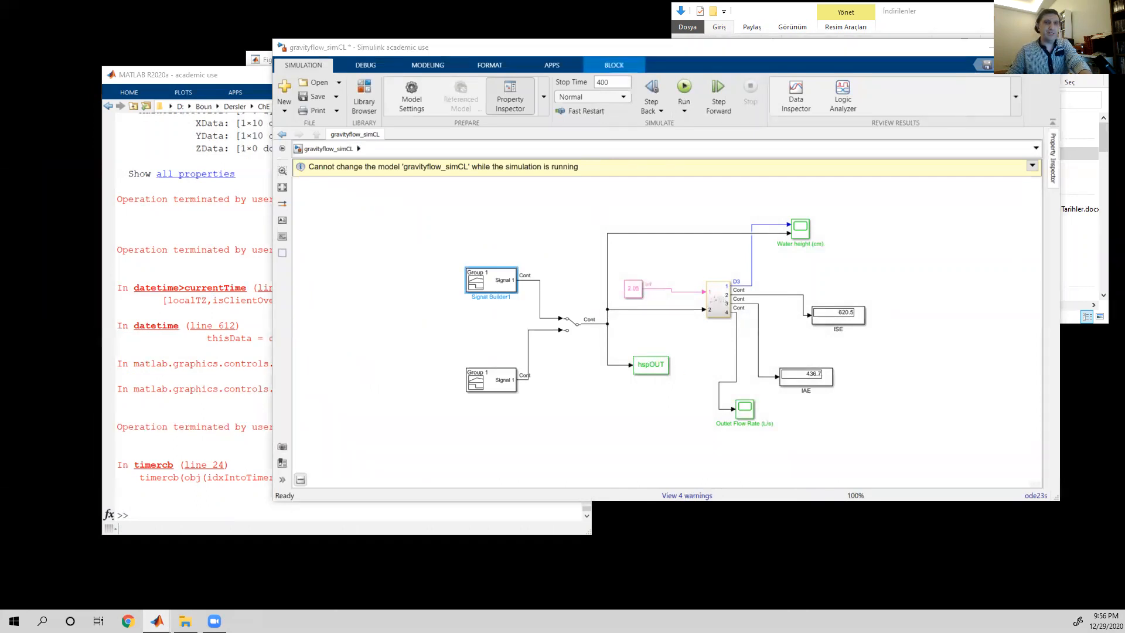
left_click_drag(461, 349, 463, 310)
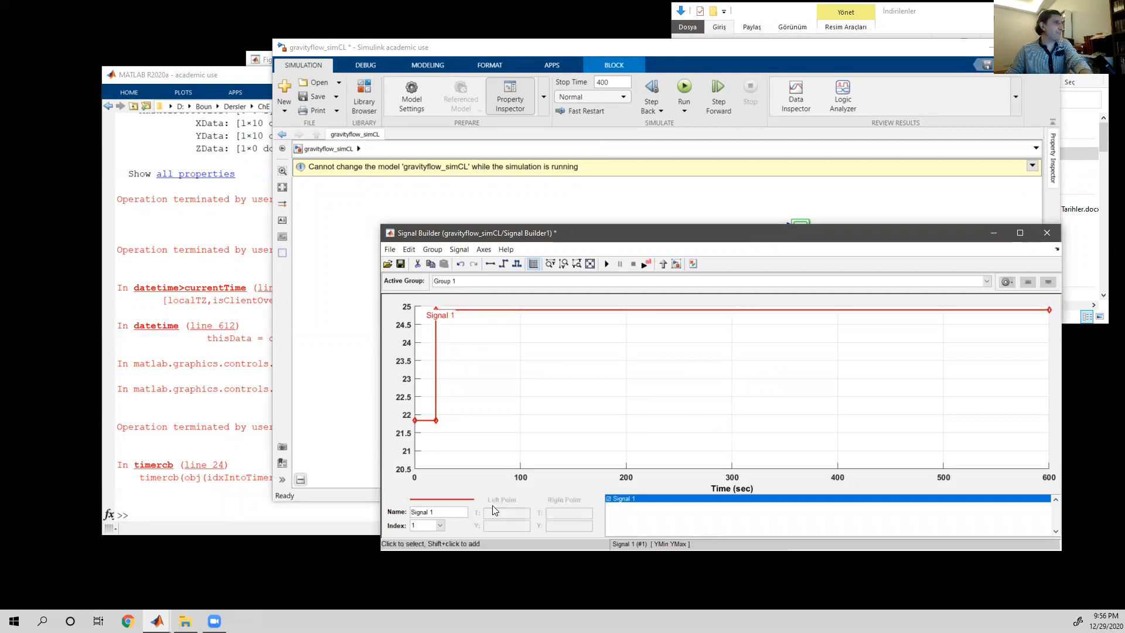
left_click(466, 308)
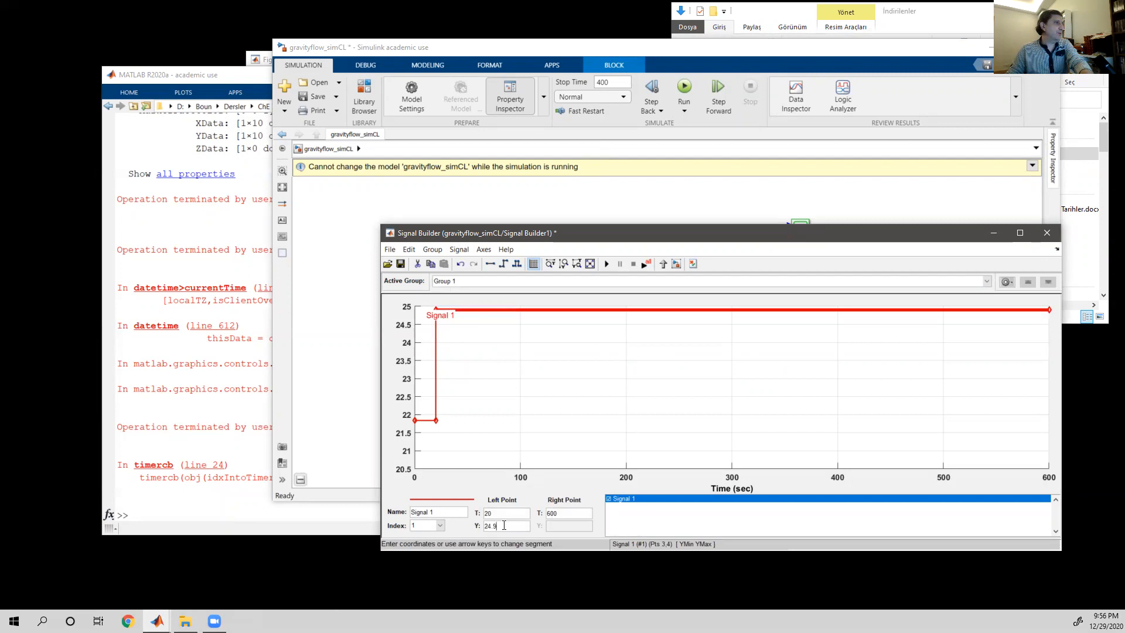
key("BackSpace")
key("BackSpace")
type("83")
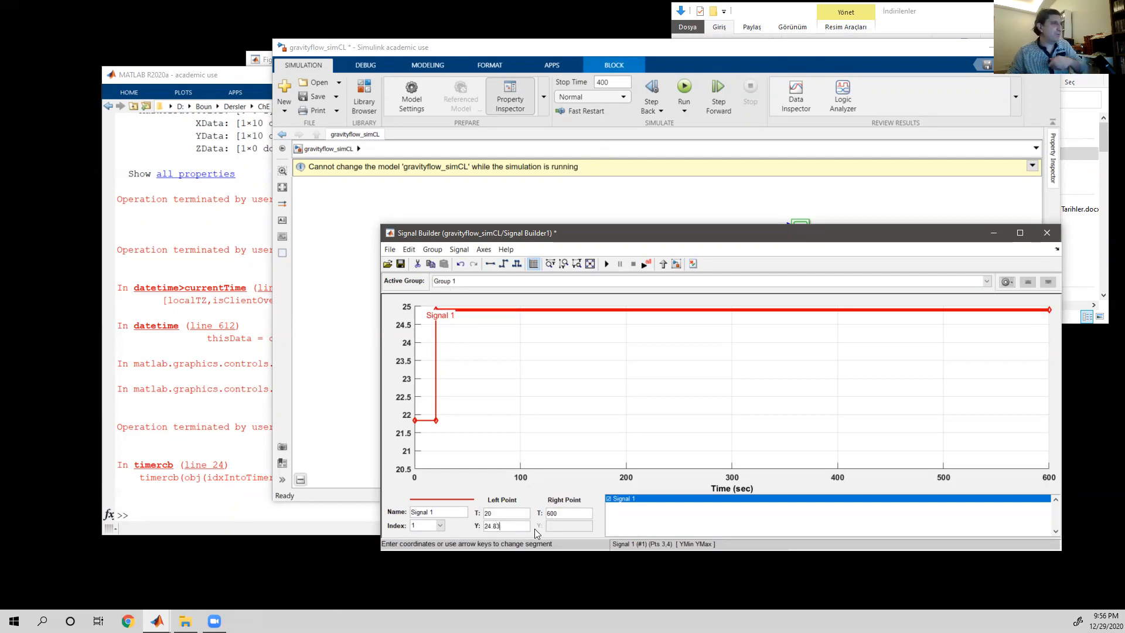
key("Return")
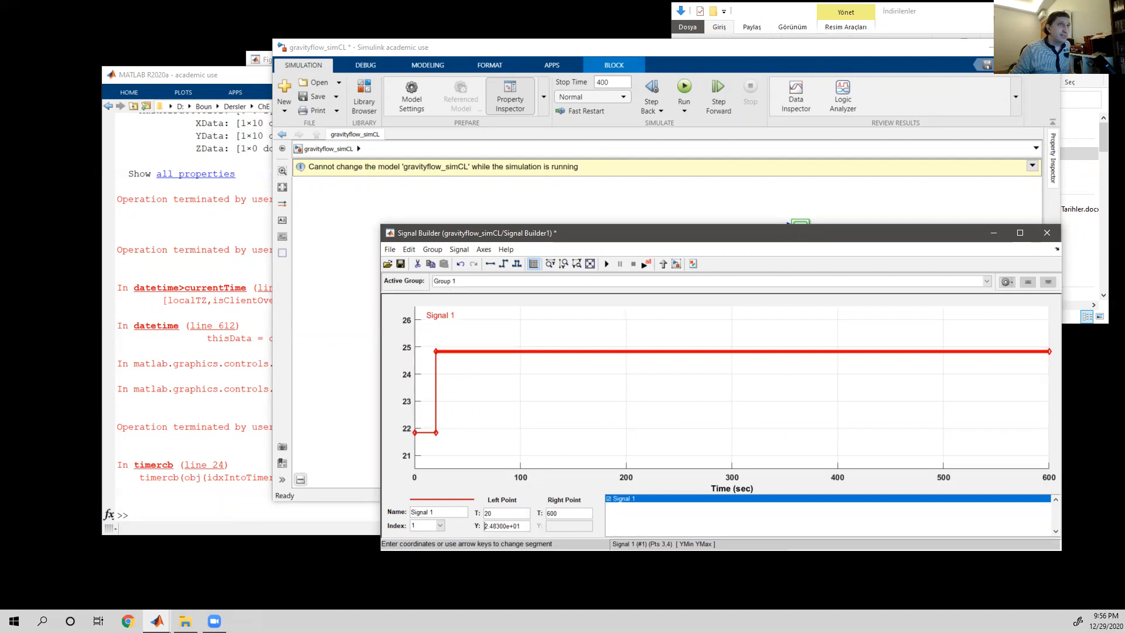
- Rerun the simulation, close Signal Builder, and animate the response with animateTank(data, data1, Uflow, flow, x0, hspOUT)
left_click(605, 265)
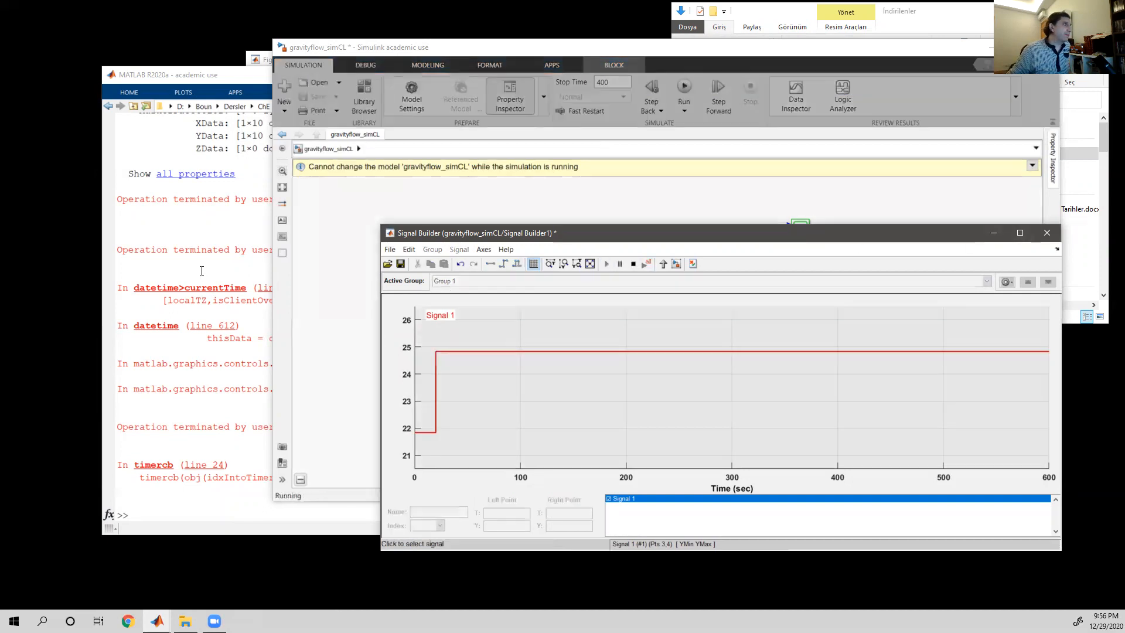
left_click(1044, 235)
left_click(239, 247)
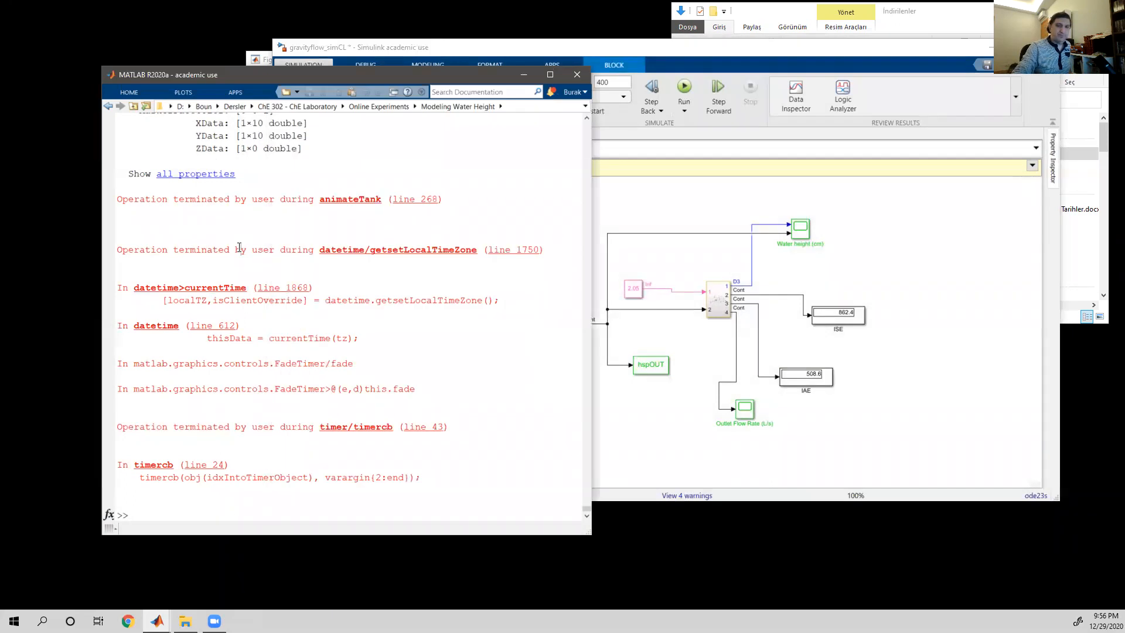
key("Up")
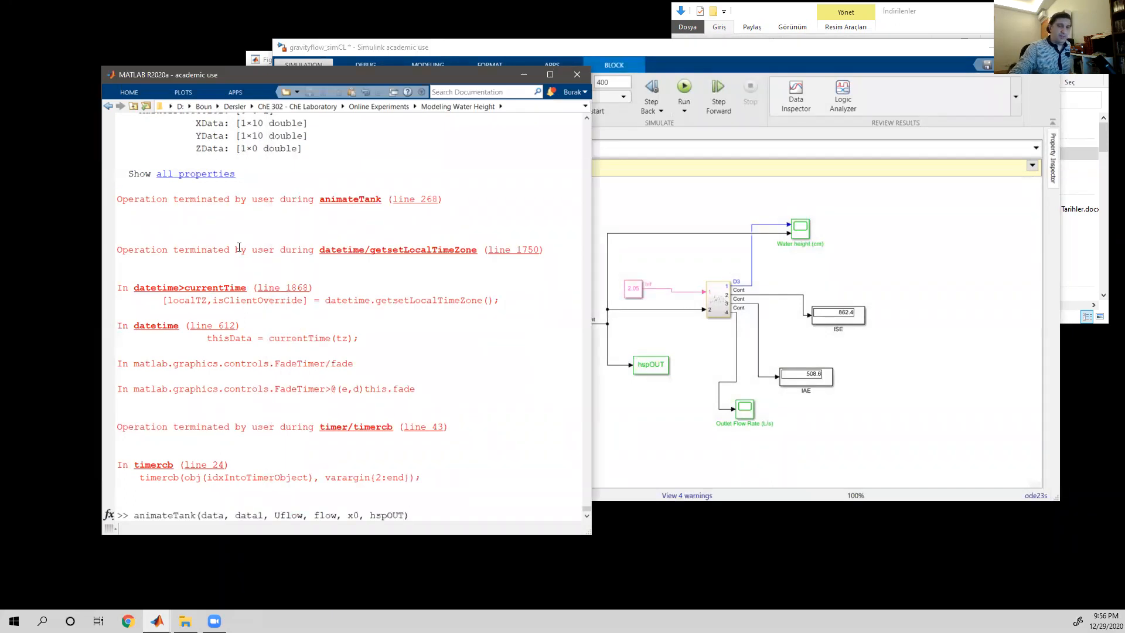
key("Return")
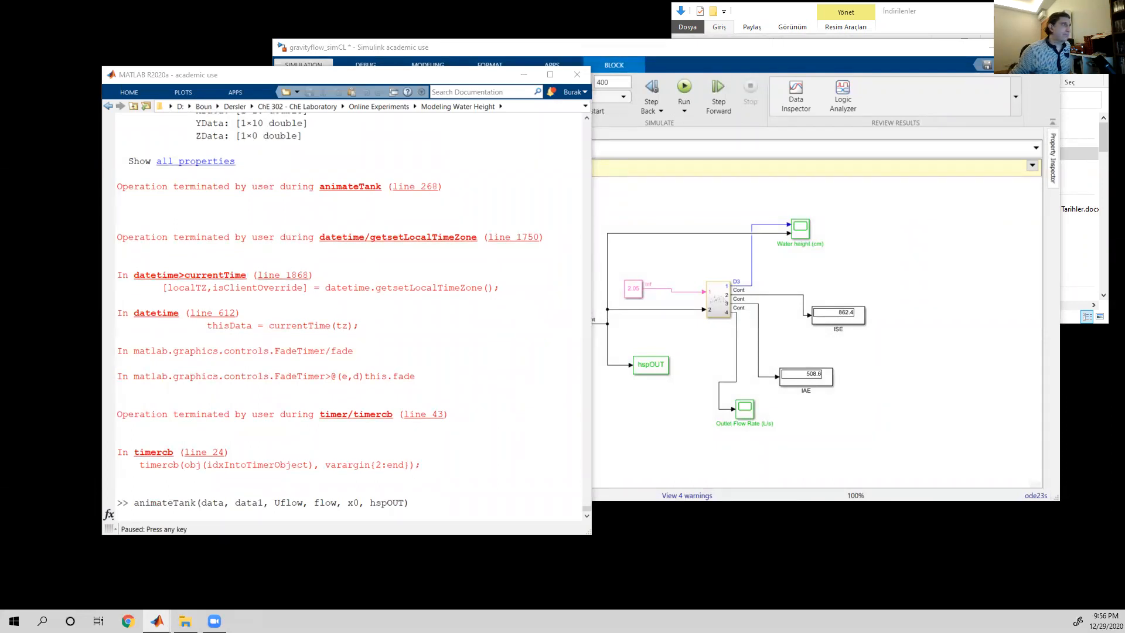
key("Return")
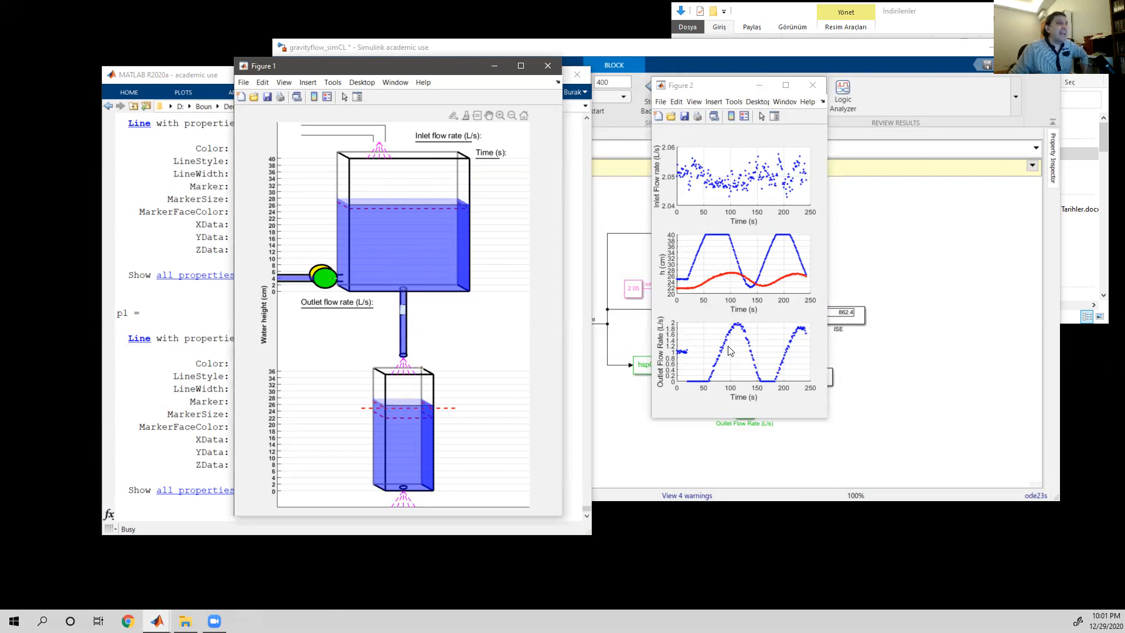
left_click(741, 329)
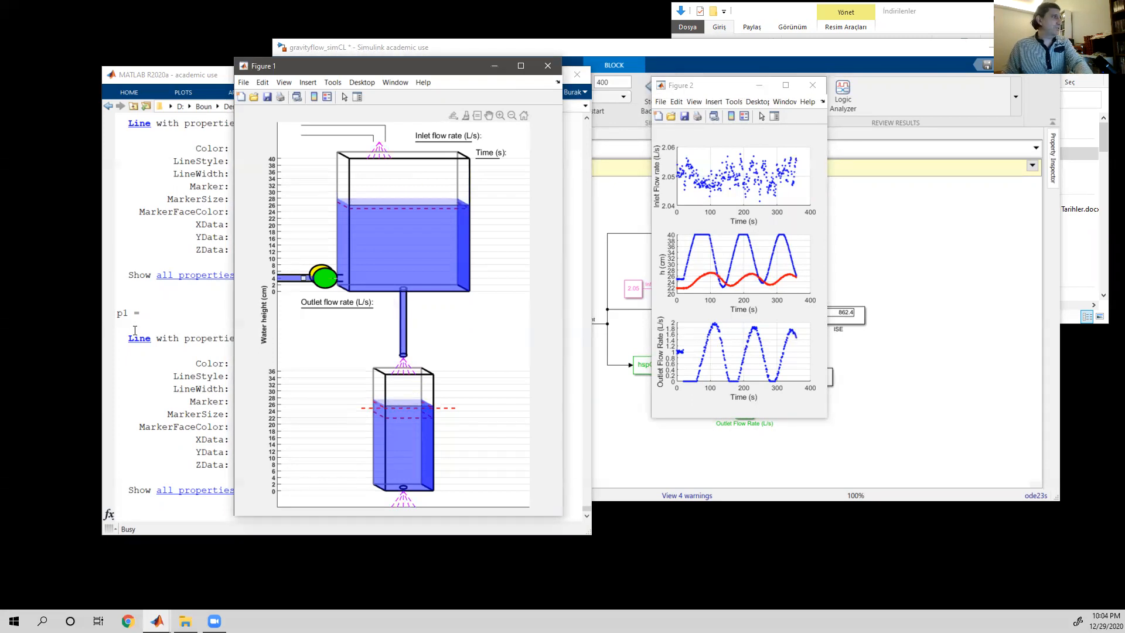
- Interrupt the tank animation in the MATLAB command window and return to an empty prompt
left_click(182, 333)
key("ctrl+c")
key("Return")
key("Return")
key("Return")
key("Return")
key("Return")
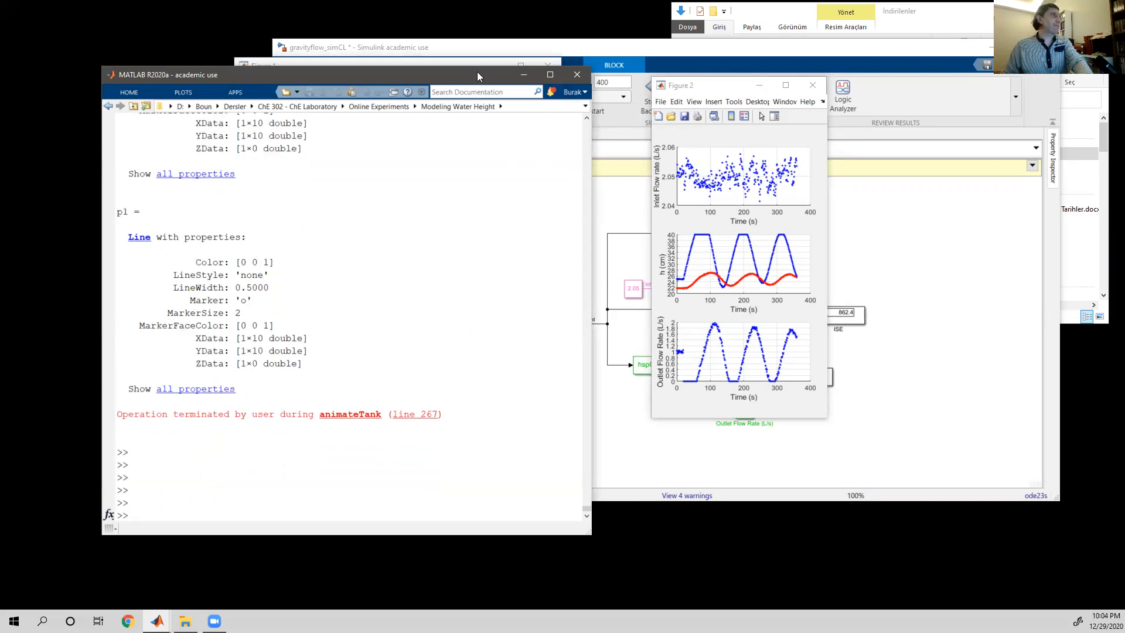
key("Return")
key("Return")
key("Return")
key("Return")
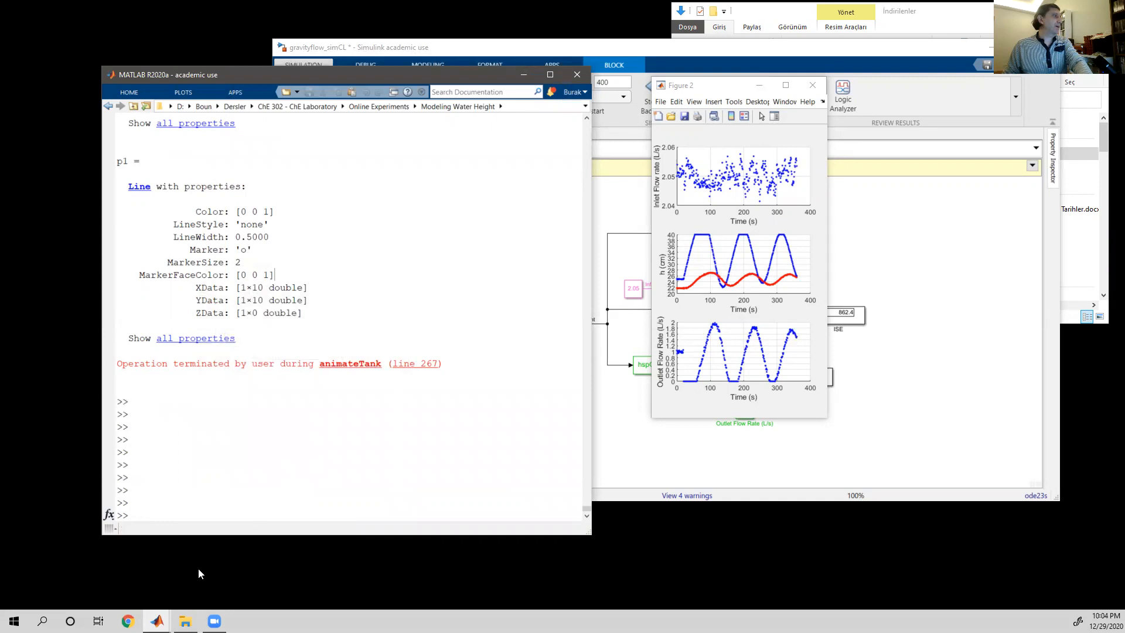
- Bring the tank animation figure forward, examine it alongside the time plots, and close both figures
mouse_move(156, 621)
left_click(293, 564)
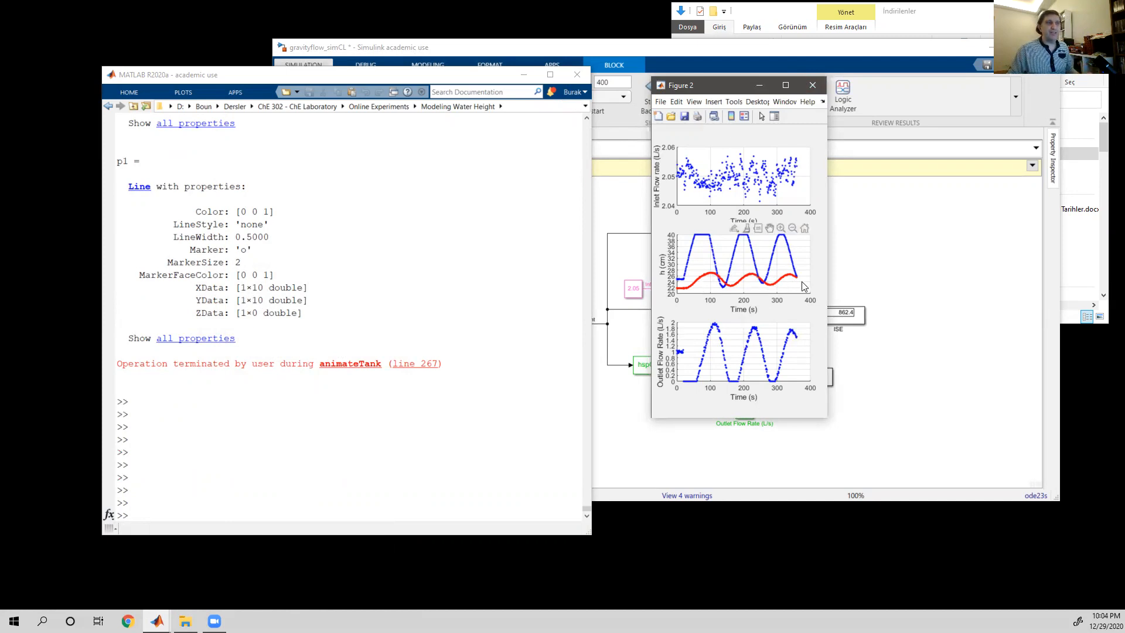
left_click(276, 495)
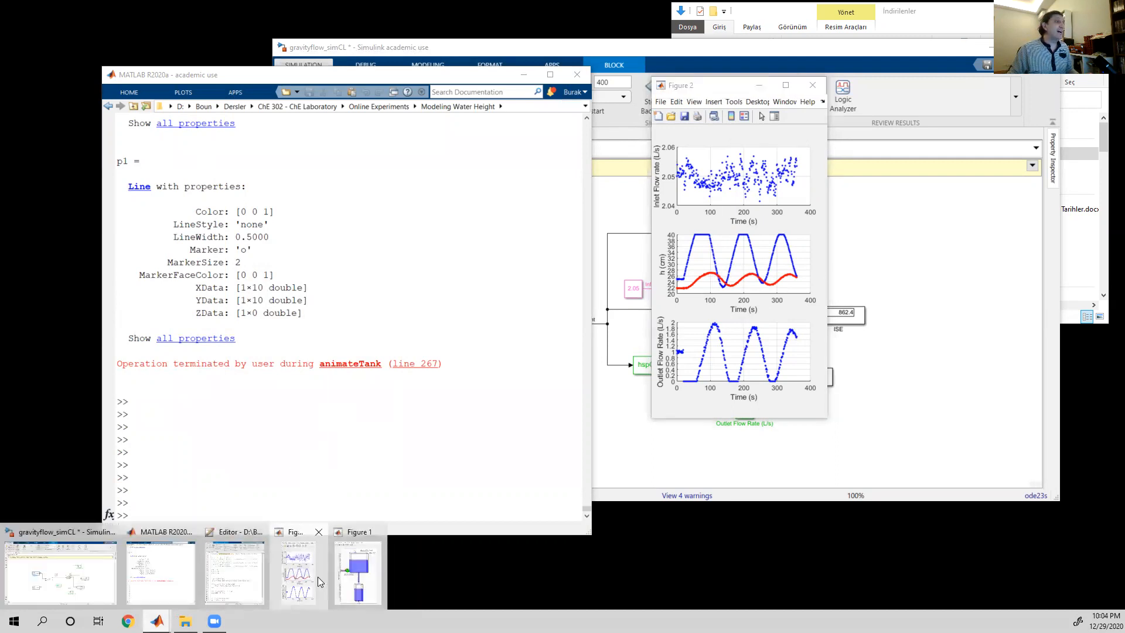
left_click(357, 571)
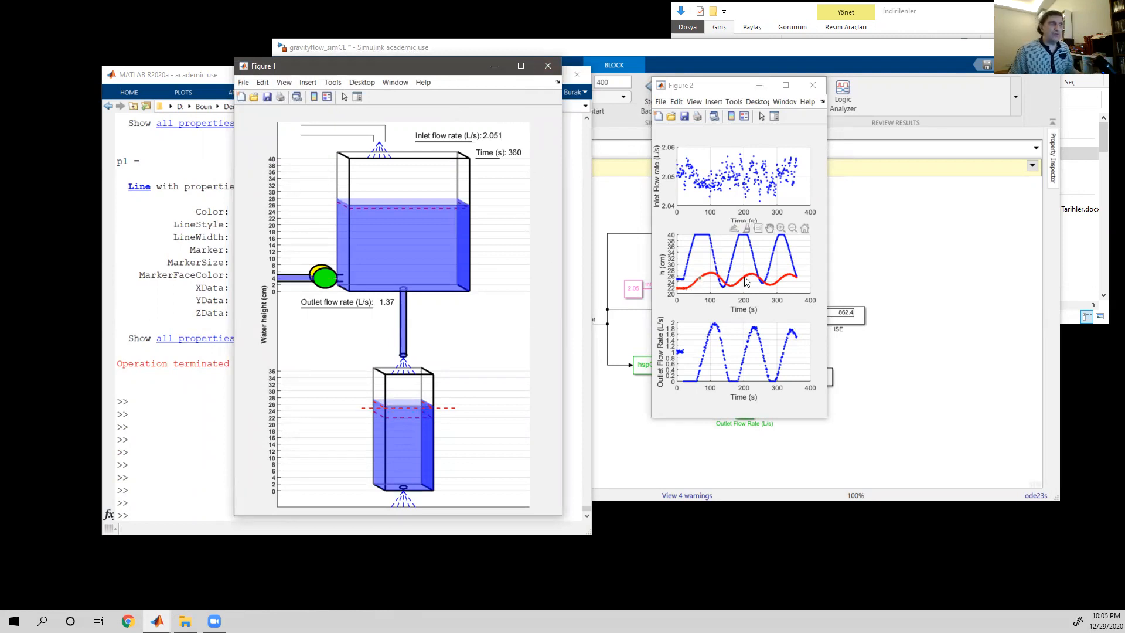
left_click(812, 85)
left_click(547, 66)
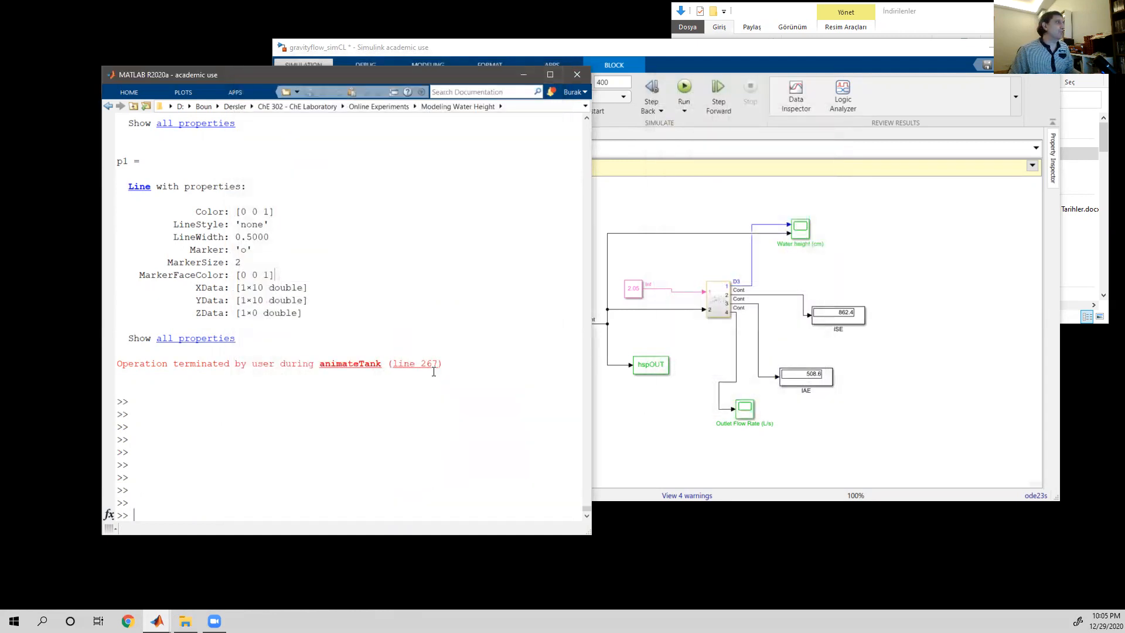
- Plot data1.data together with hspOUT.signals.values with the grid on, and enlarge the figure window
key("Up")
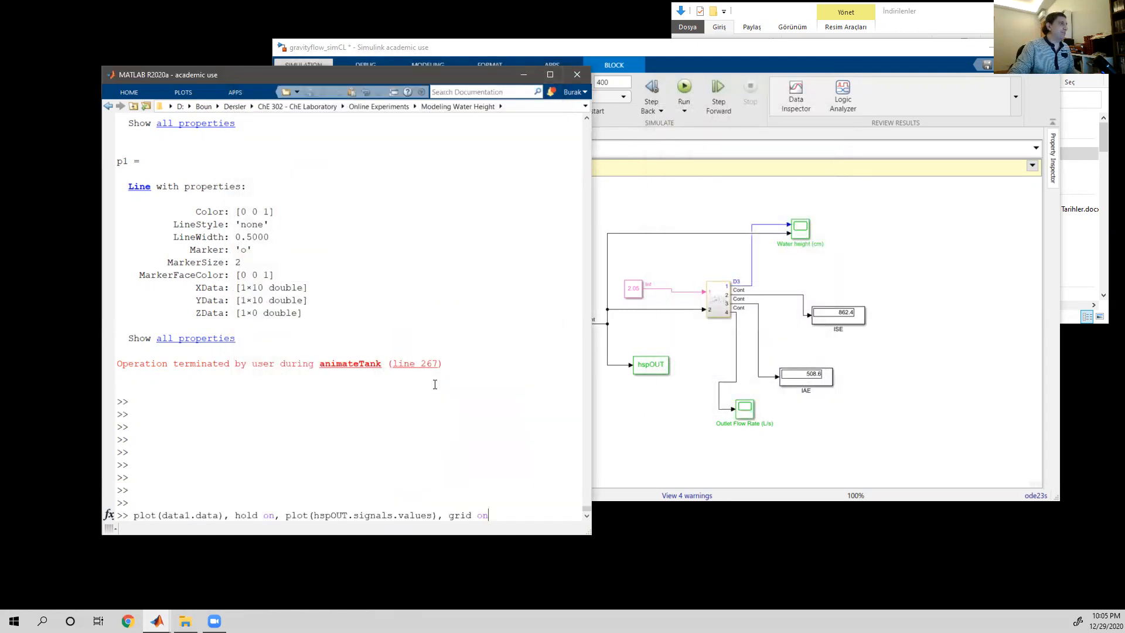
key("Return")
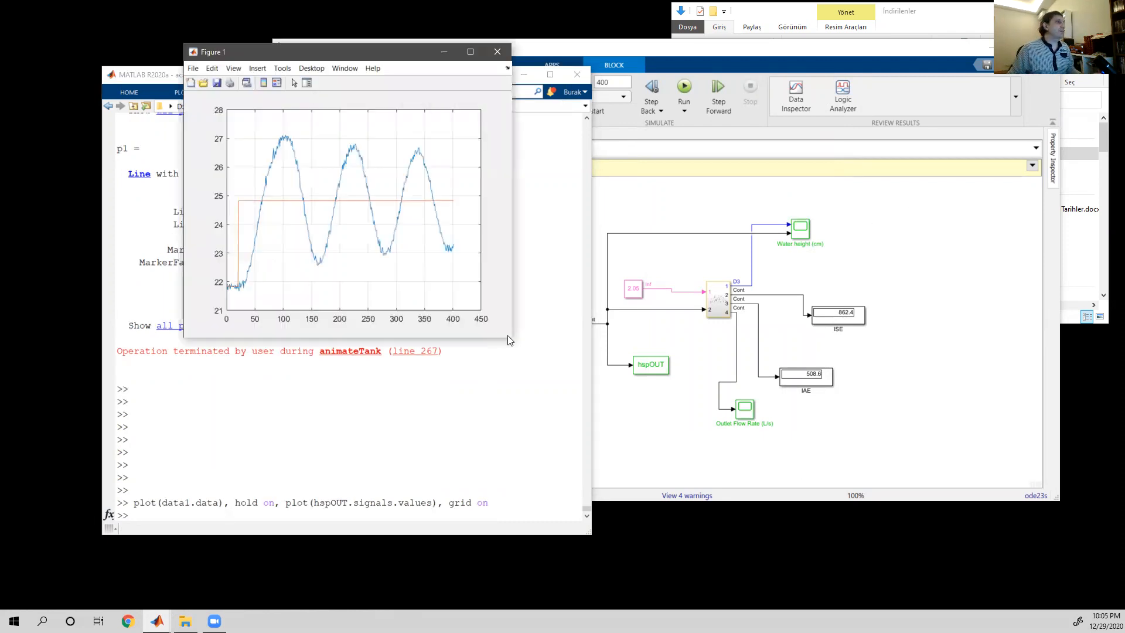
left_click_drag(512, 338, 687, 469)
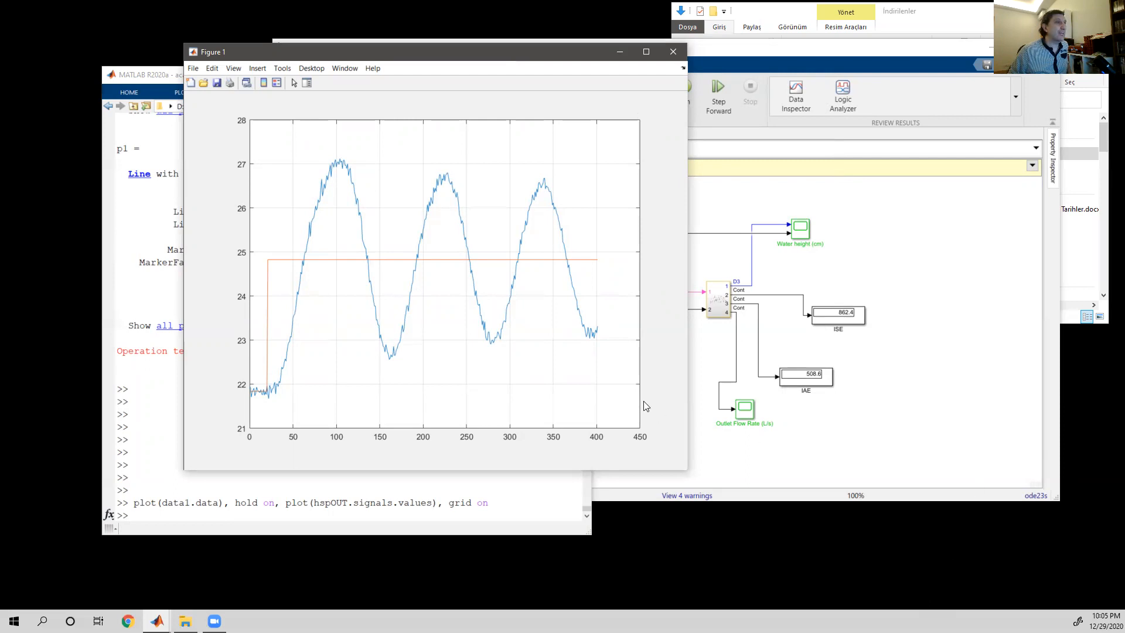
- Examine the ISE and IAE displays in the Simulink model and compare them with the plotted water height and set-point curves
left_click(851, 324)
left_click(816, 382)
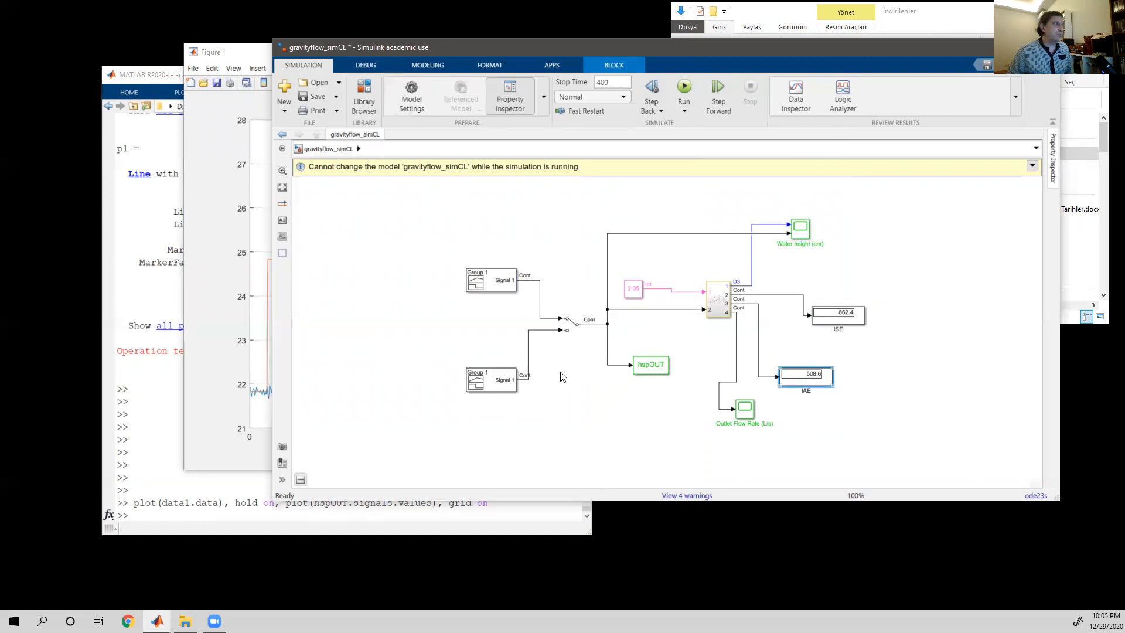
left_click(266, 373)
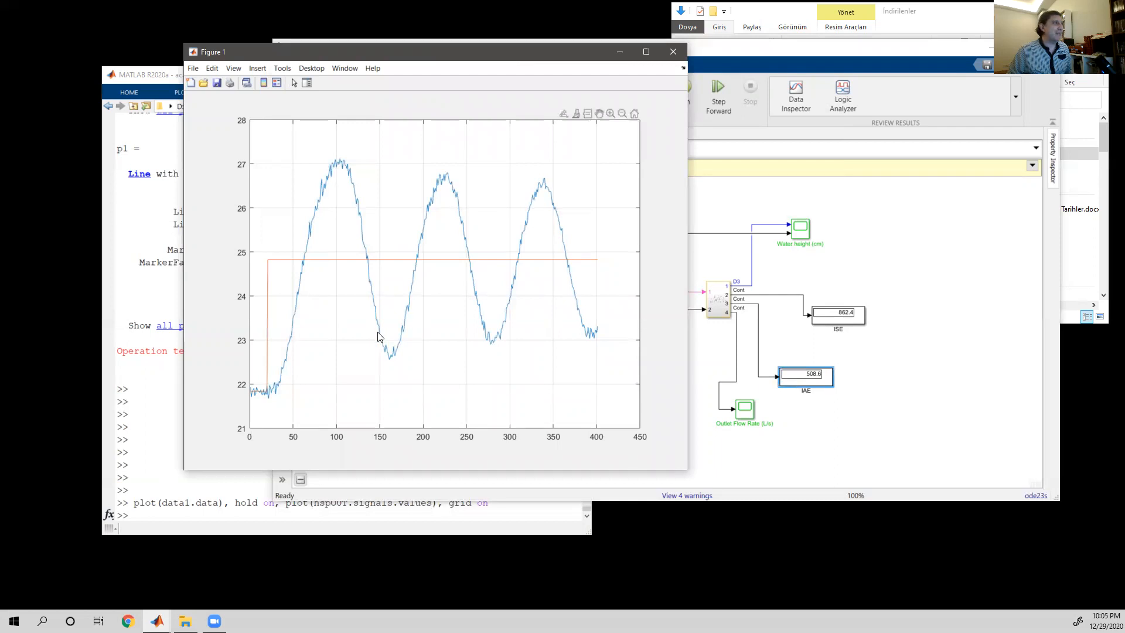
mouse_move(270, 388)
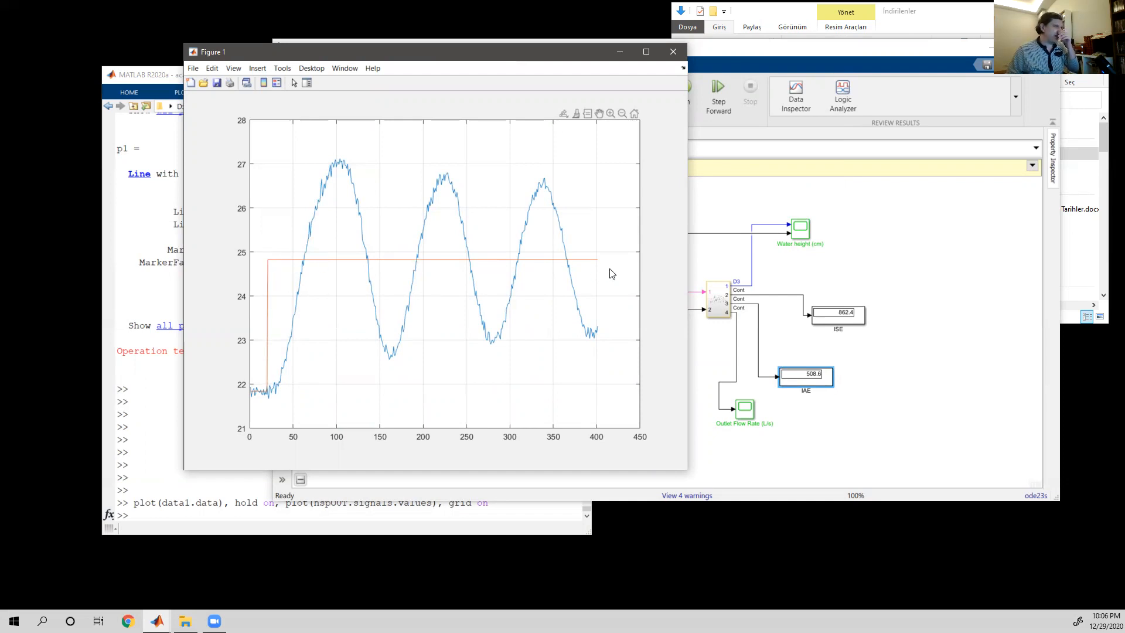
left_click(267, 259)
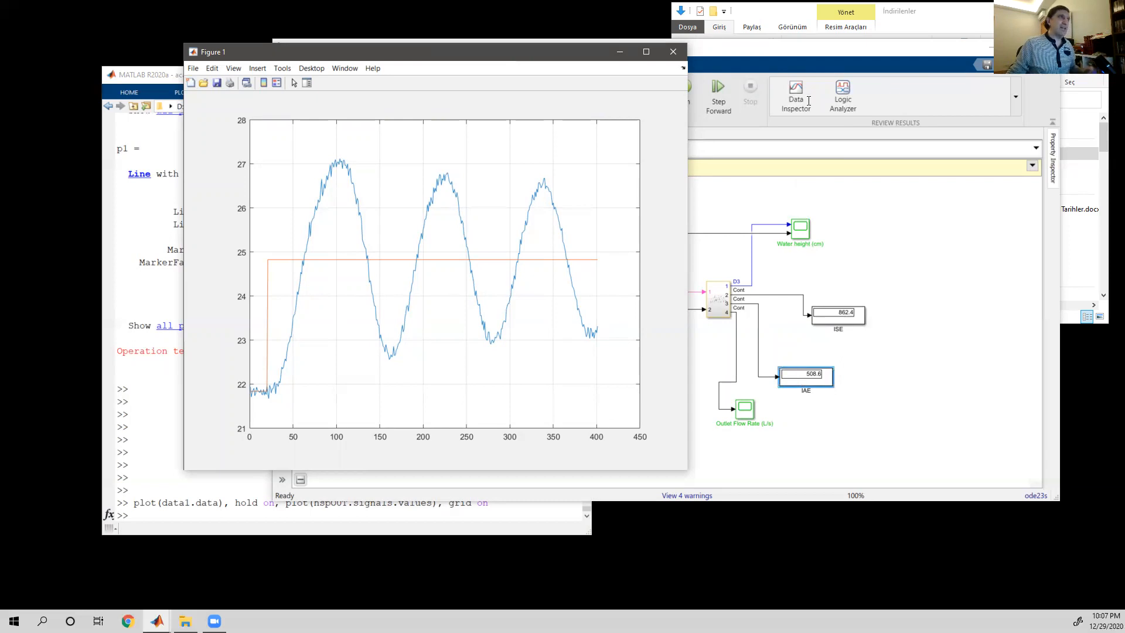
left_click(846, 315)
left_click(804, 382)
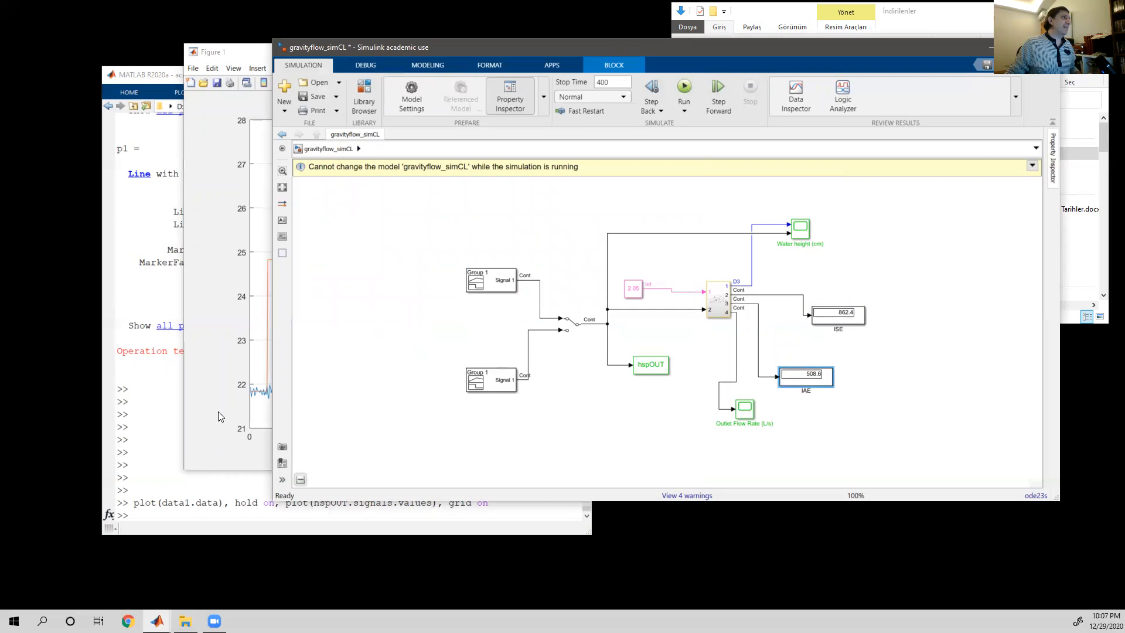
left_click(220, 416)
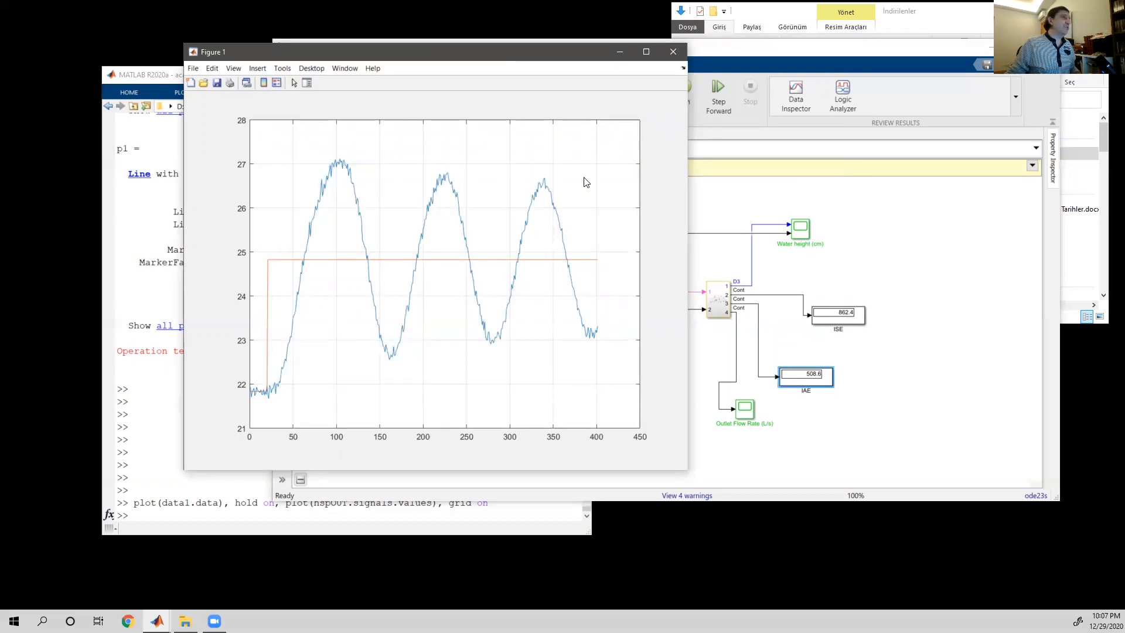
- Close the plot figure and plot data1.data with hspOUT.signals.values again in a new figure with the grid on
left_click(672, 52)
left_click(204, 394)
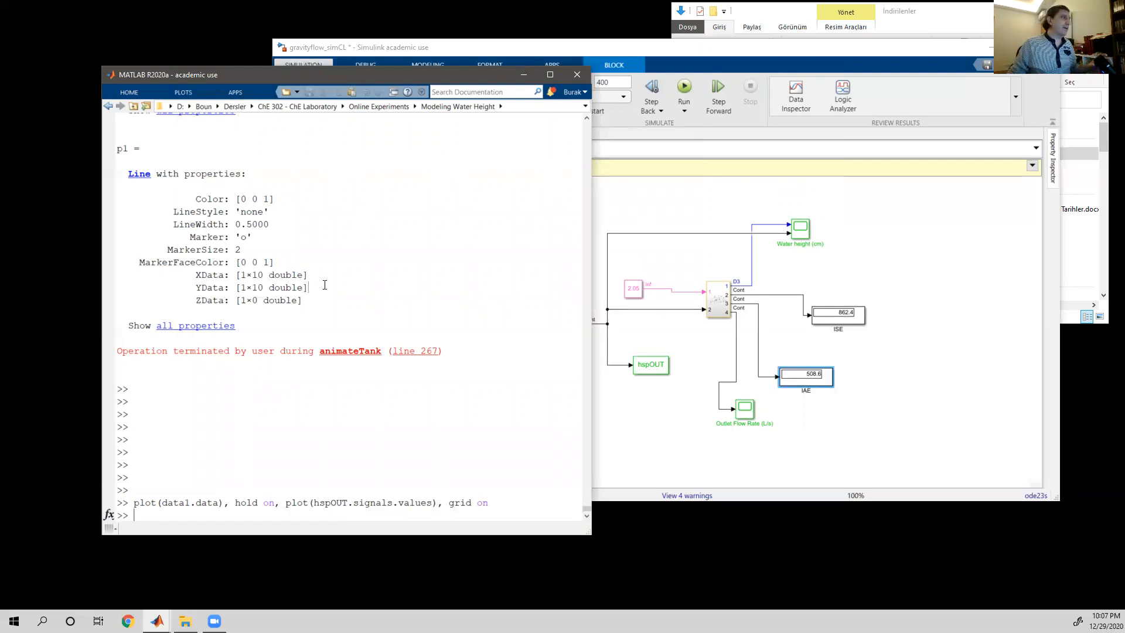
type("pl")
key("Up")
key("Return")
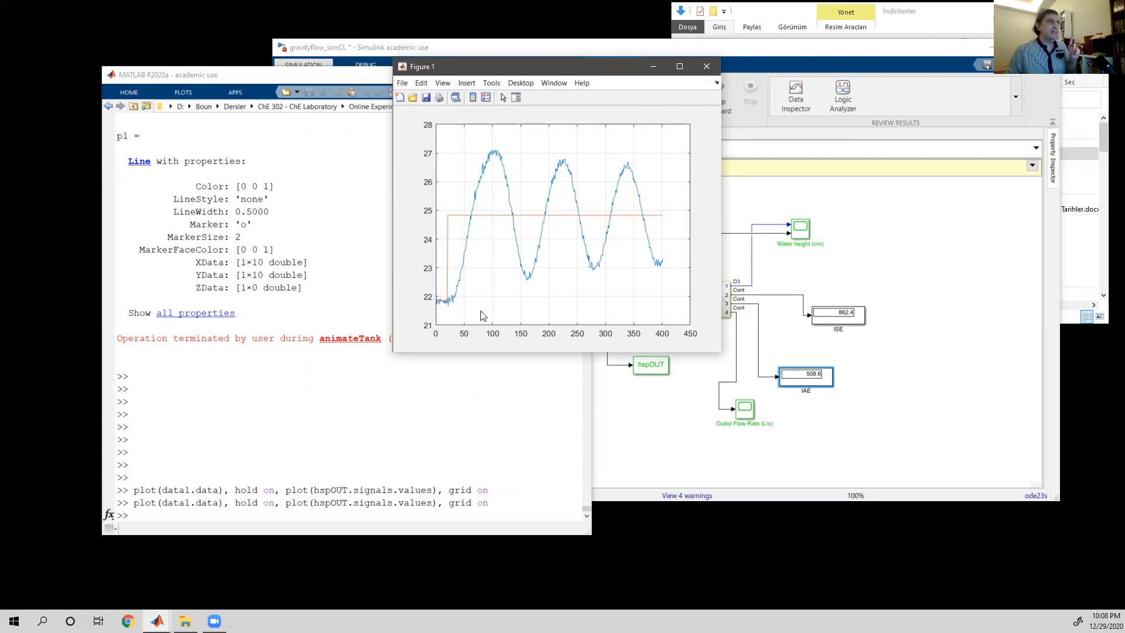
- Close the plot figure and move the MATLAB command window out of the way of the Simulink model
left_click(706, 66)
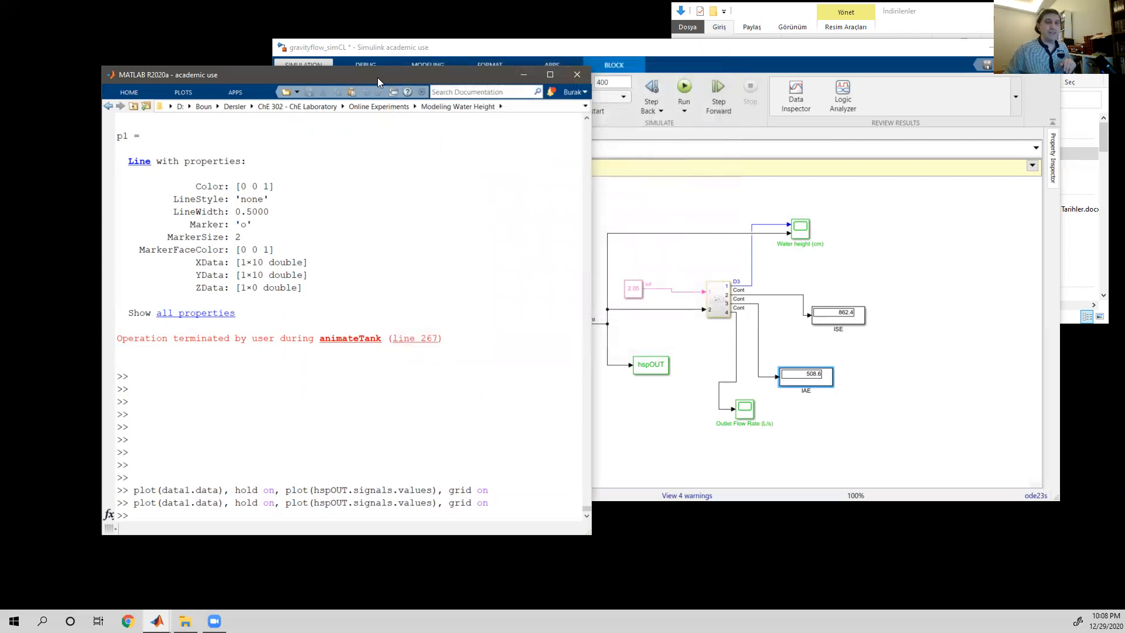
left_click_drag(377, 77, 0, 77)
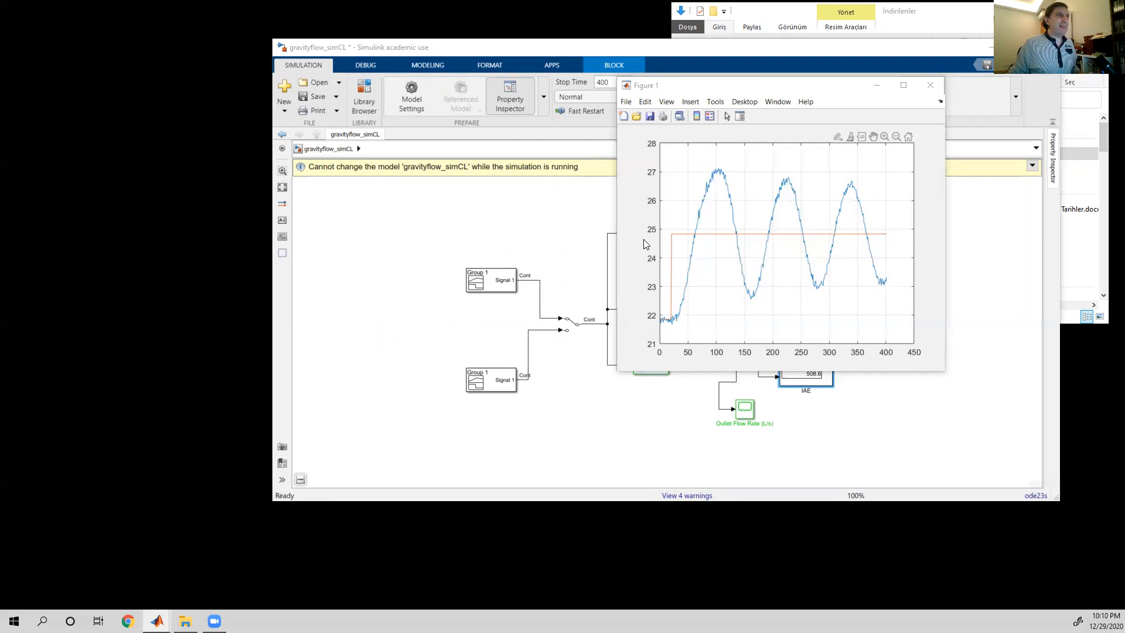
- Move the response figure clear of the model's output displays, rerun the simulation, and bring the figure forward again
left_click_drag(730, 91, 340, 197)
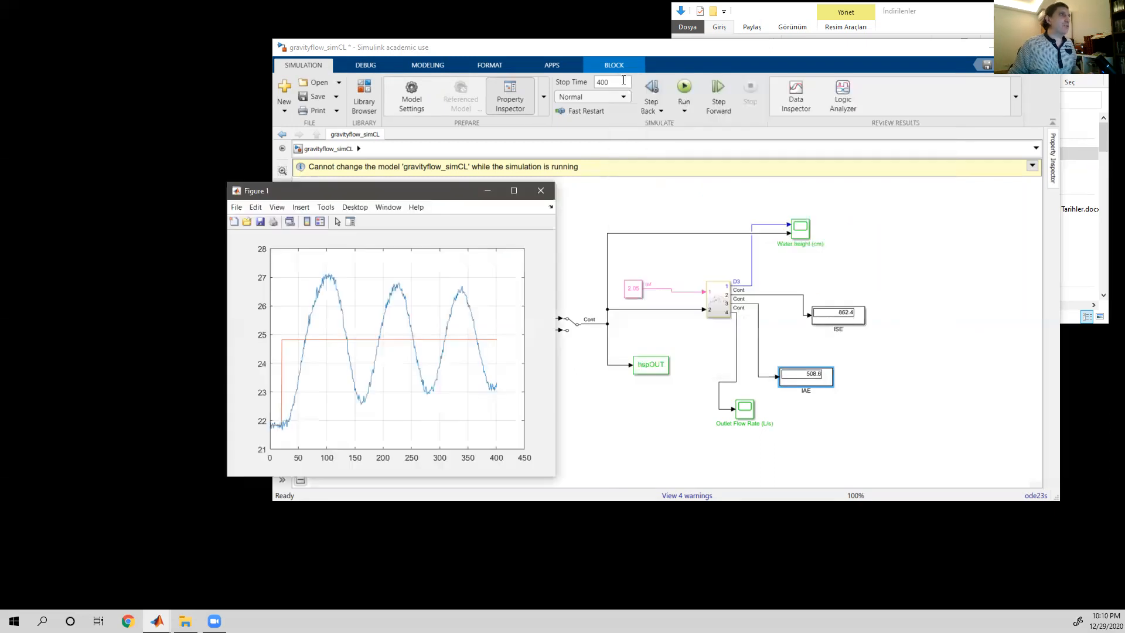
left_click(683, 87)
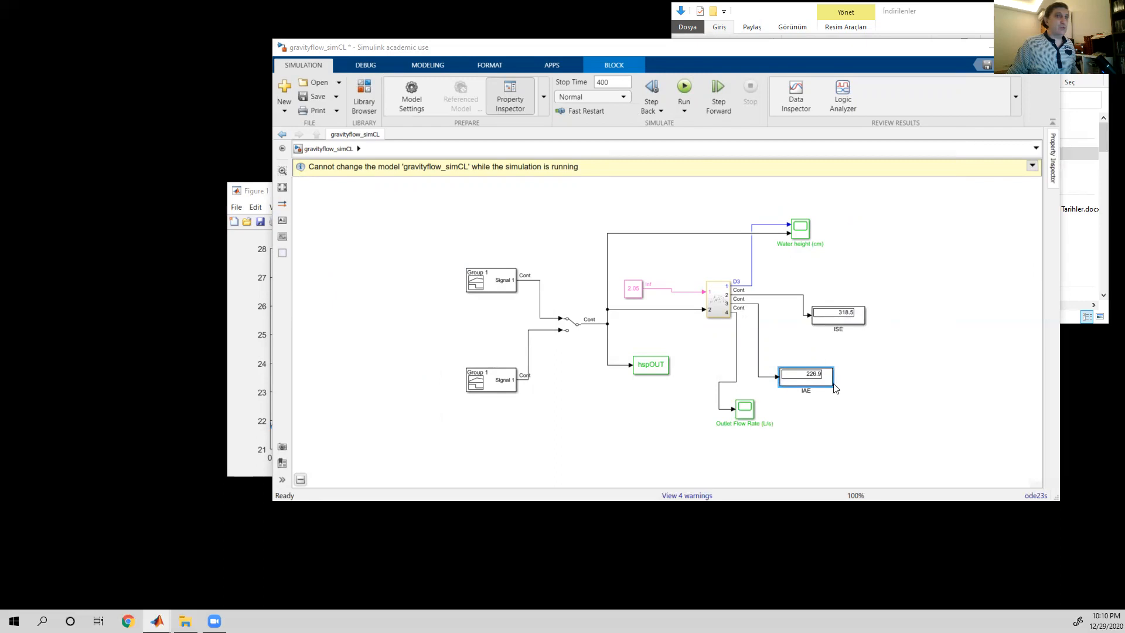
left_click(253, 322)
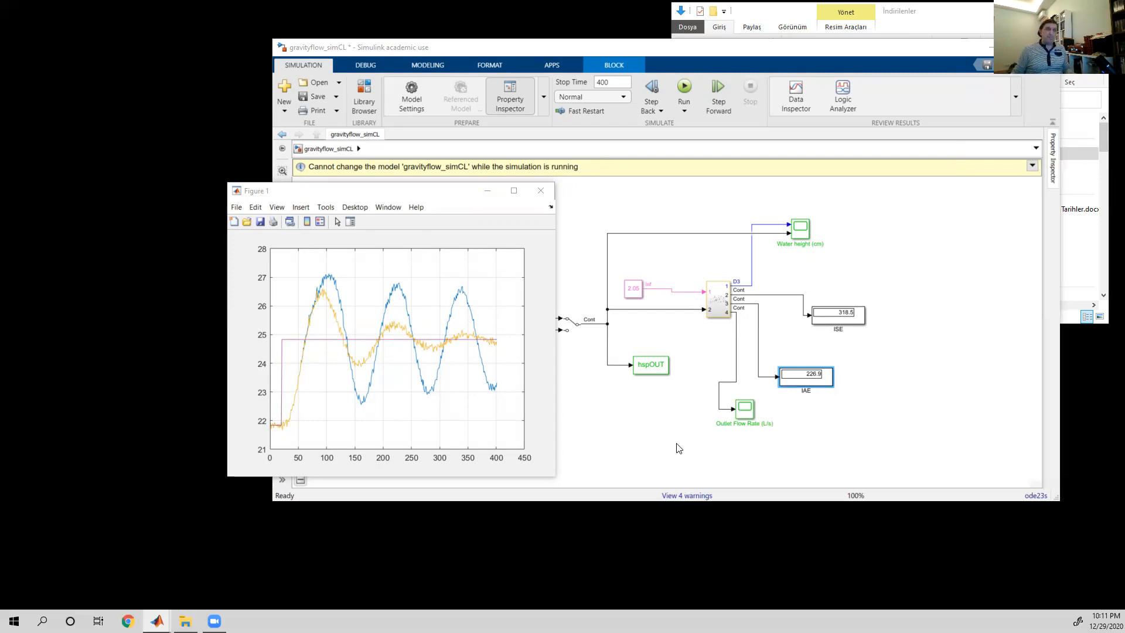
- Open Scope1 inside the subsystem, then move and shrink its window beside the model
double_click(718, 303)
left_click(823, 197)
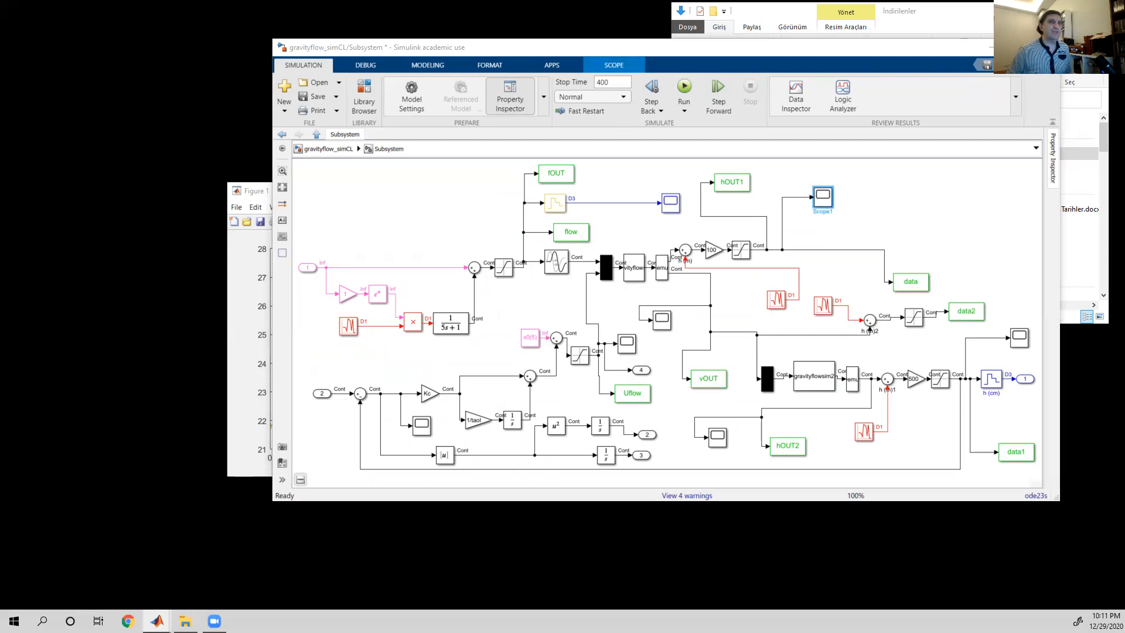
left_click_drag(0, 24, 191, 24)
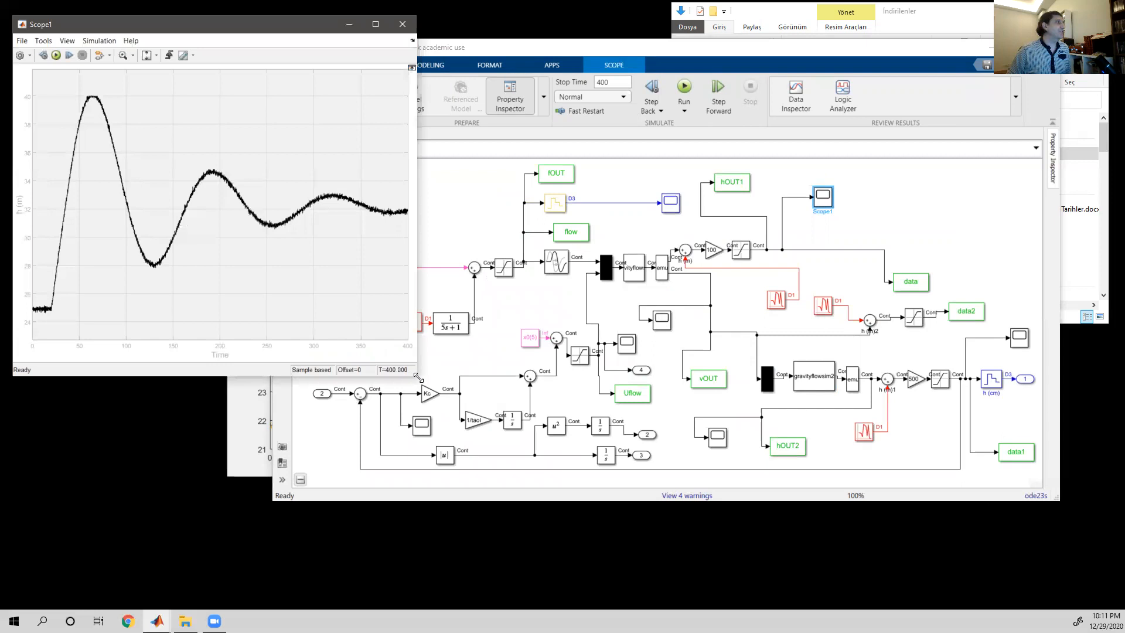
left_click_drag(417, 376, 327, 276)
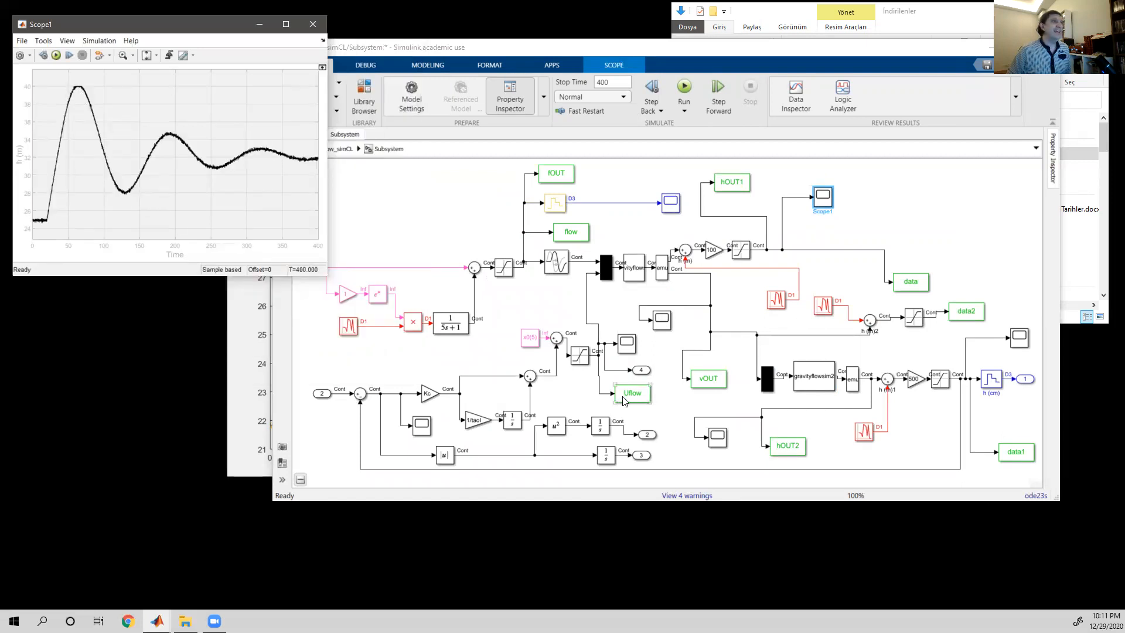
- Open the Scope6 velocity plot in the subsystem and arrange the scopes, response figure and model window side by side
left_click(629, 343)
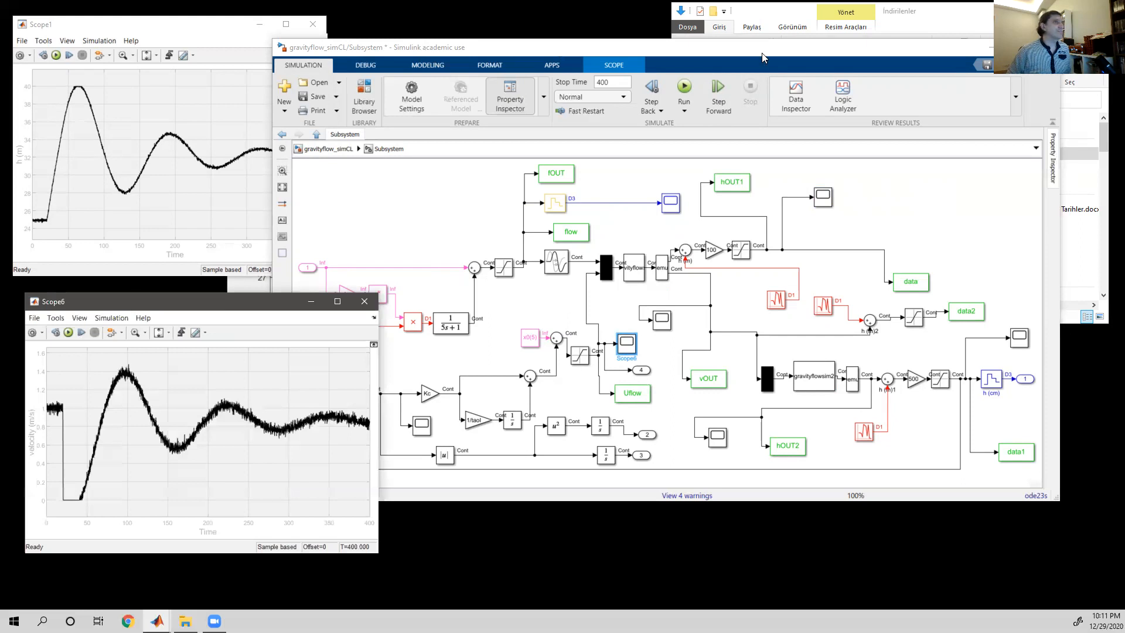
left_click_drag(763, 54, 876, 77)
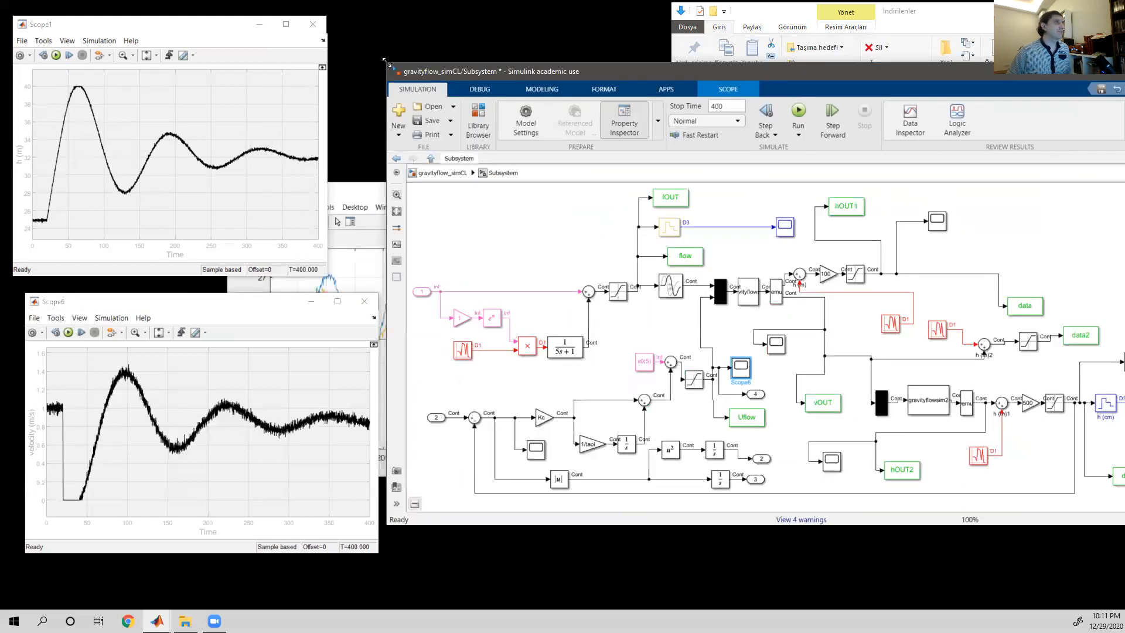
left_click_drag(386, 62, 575, 38)
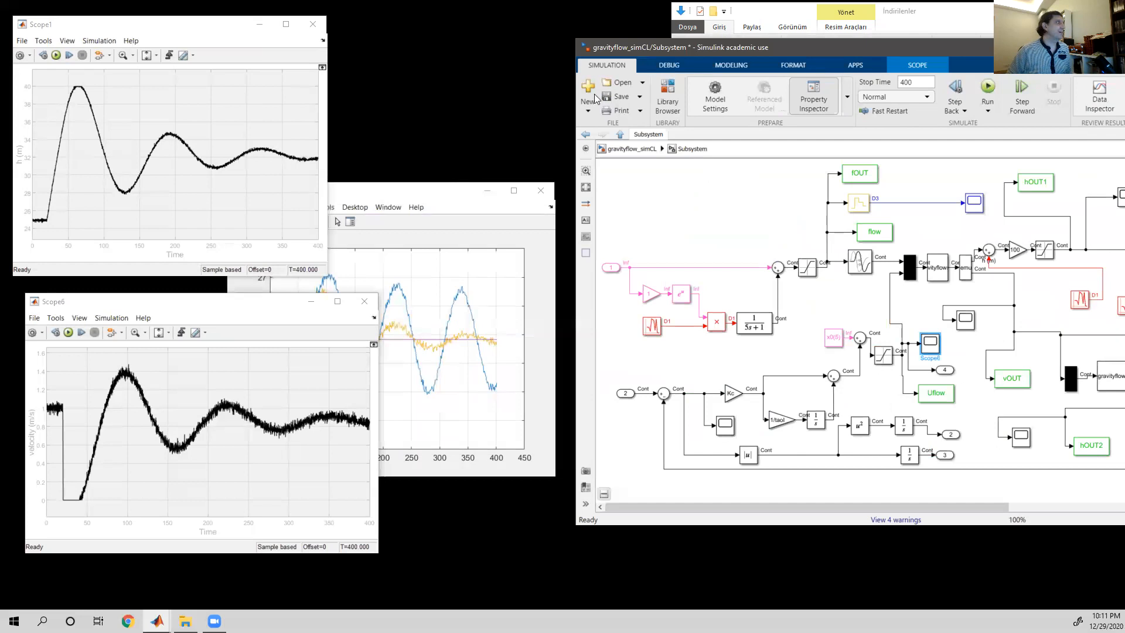
left_click_drag(177, 28, 218, 28)
left_click_drag(242, 309, 255, 310)
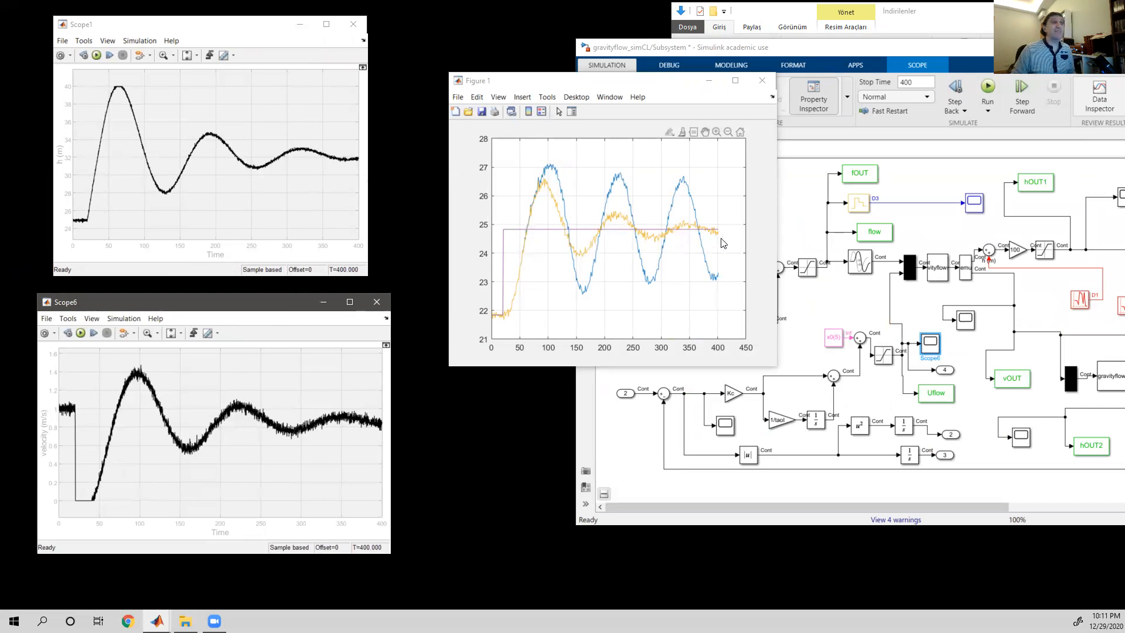
left_click_drag(601, 81, 542, 81)
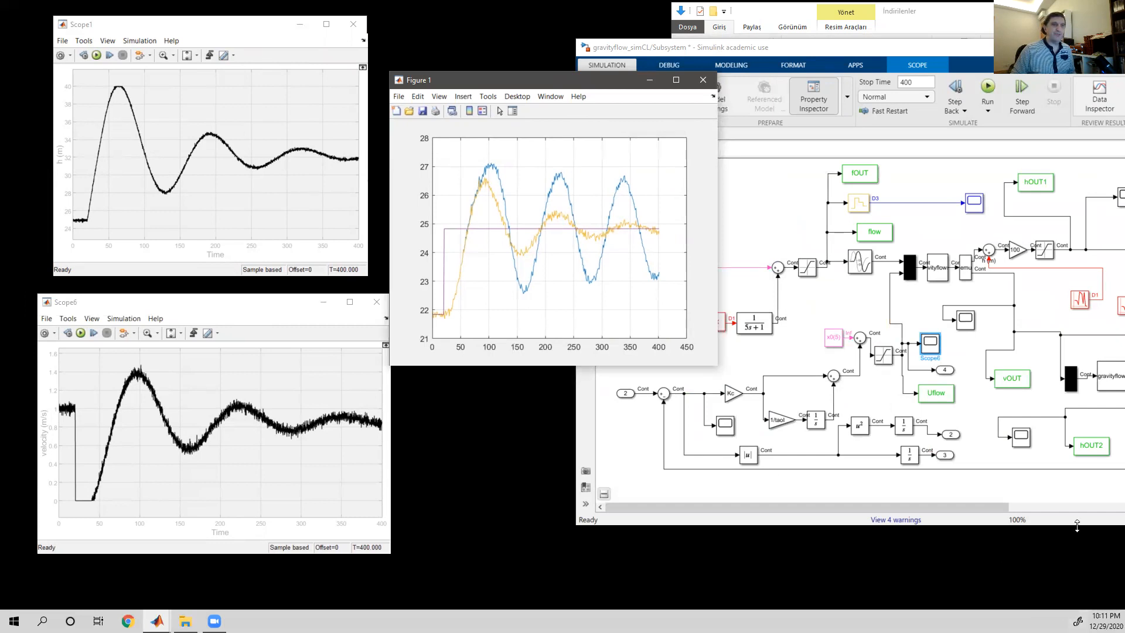
- Switch to Microsoft Whiteboard, create a new blank whiteboard, and place its reduced window clear of the response figure
left_click(1077, 621)
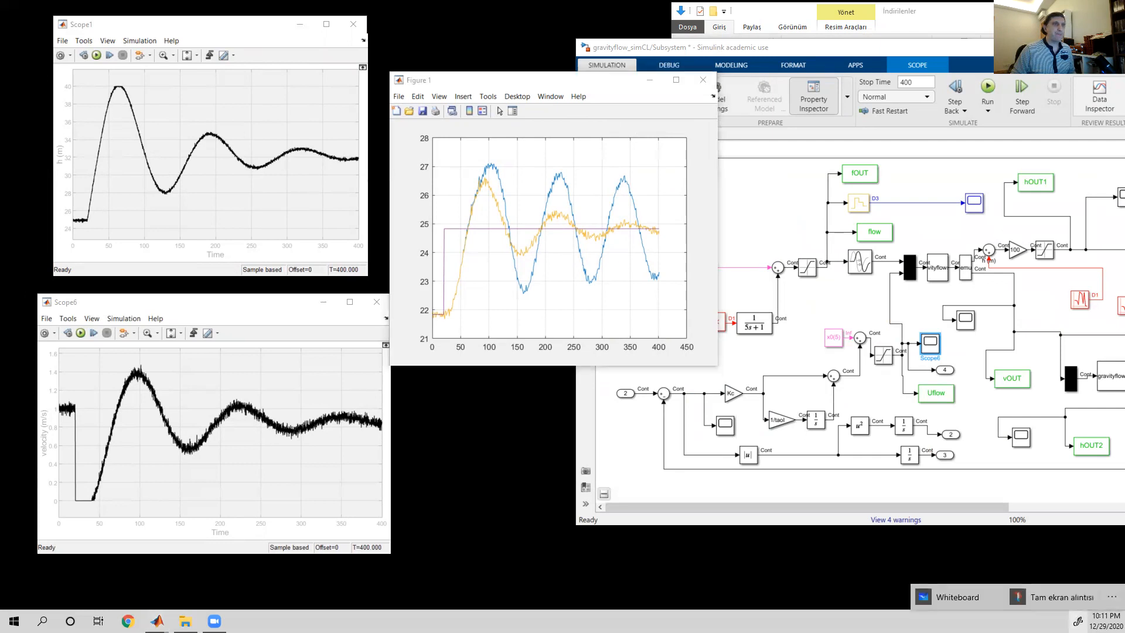
left_click(958, 592)
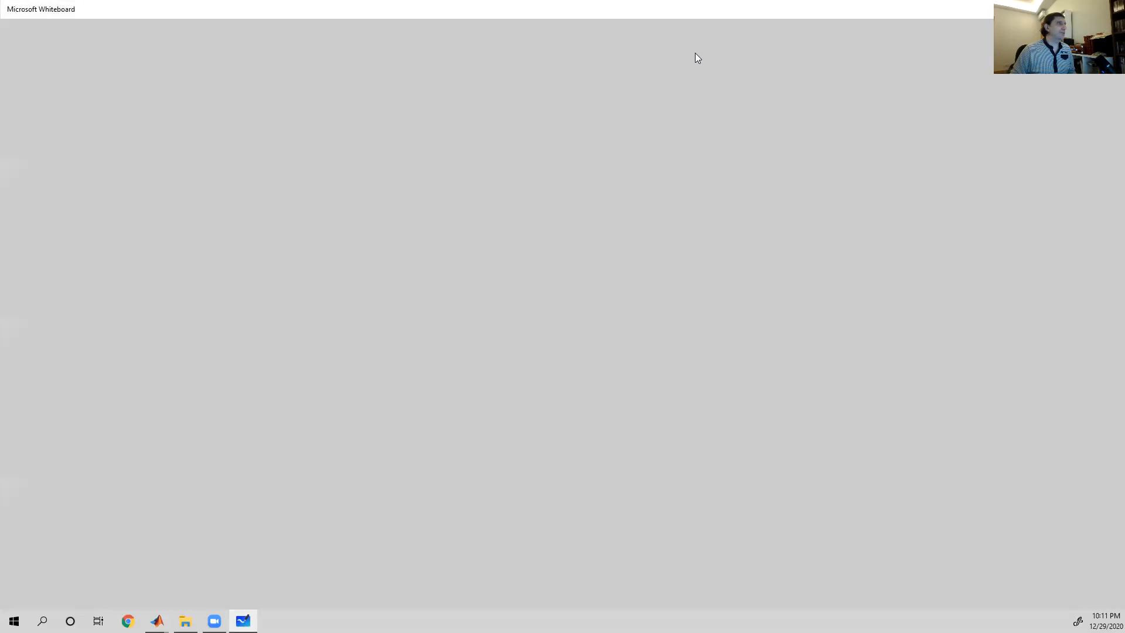
double_click(282, 12)
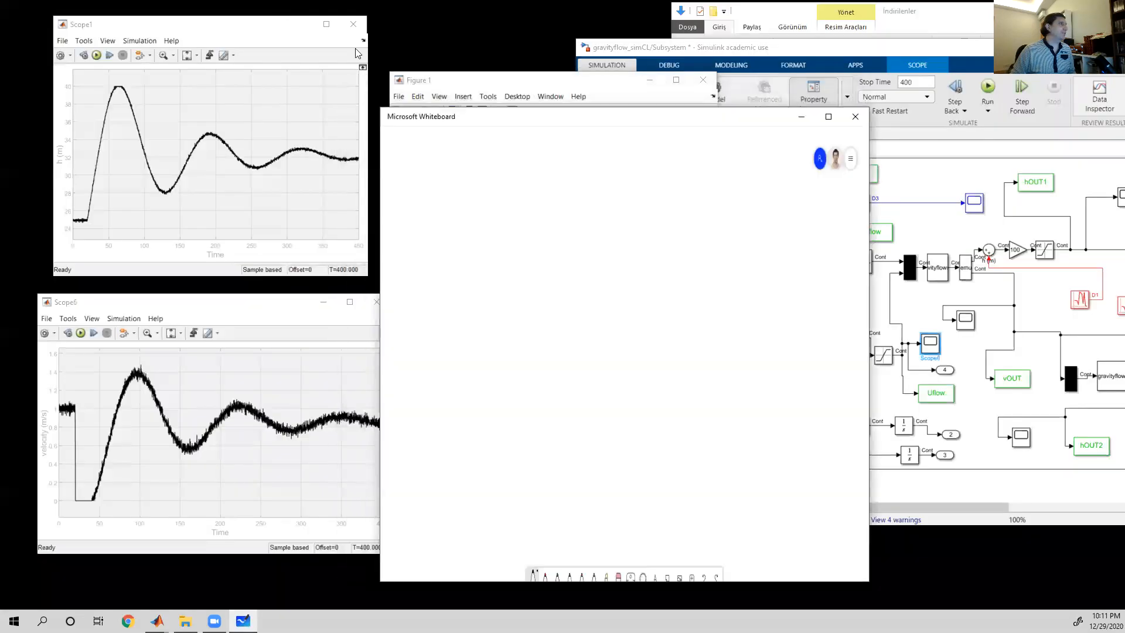
left_click(421, 172)
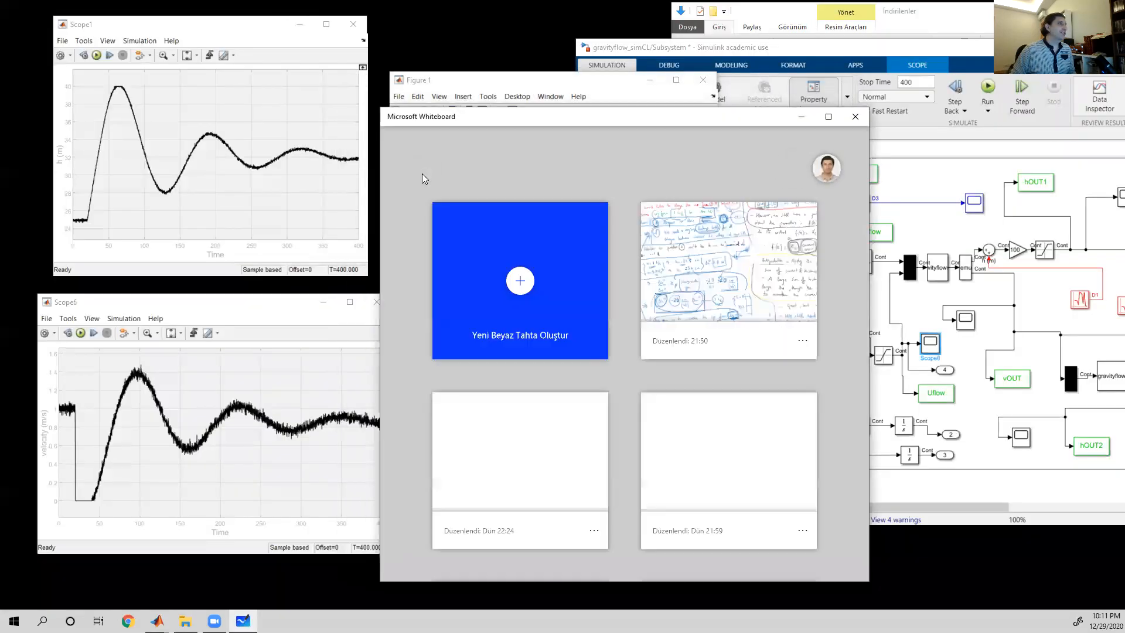
left_click(527, 337)
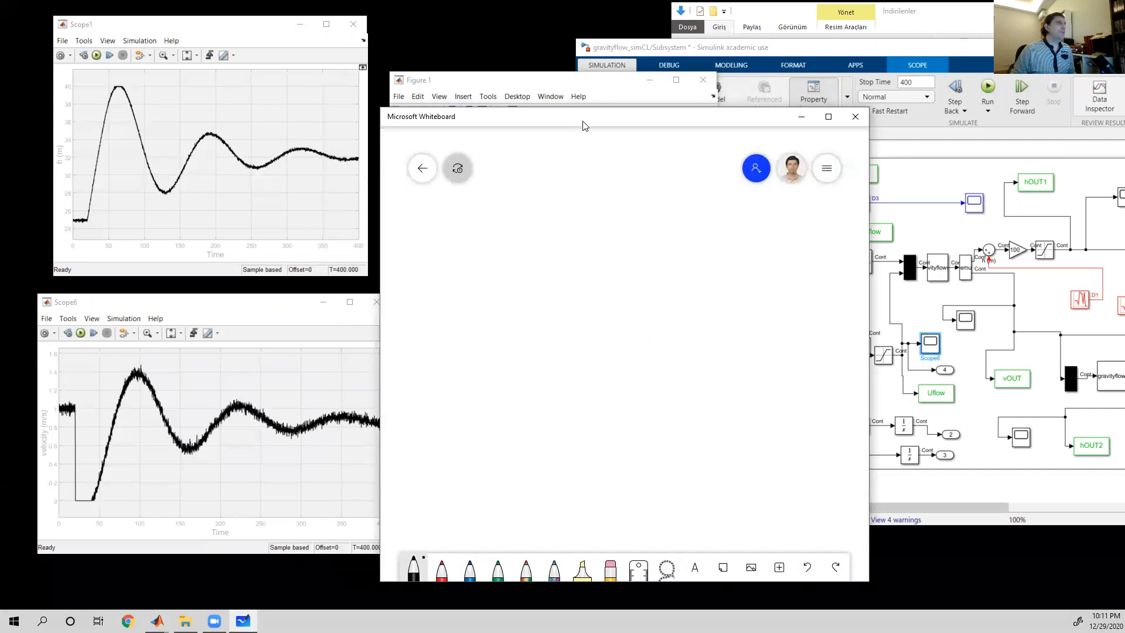
left_click_drag(583, 125, 861, 291)
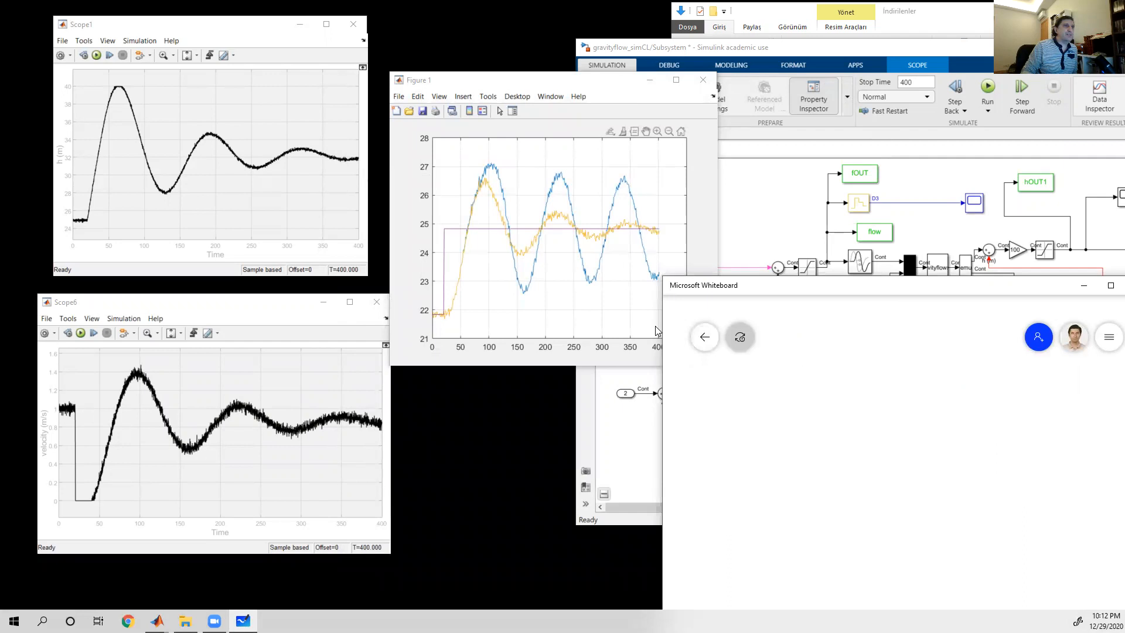
- Handwrite 400 on two successive lines of the whiteboard with the black pen
left_click_drag(830, 370, 829, 371)
left_click_drag(842, 371, 846, 379)
mouse_move(851, 378)
left_mouse_down()
mouse_move(806, 376)
mouse_move(804, 393)
left_mouse_up()
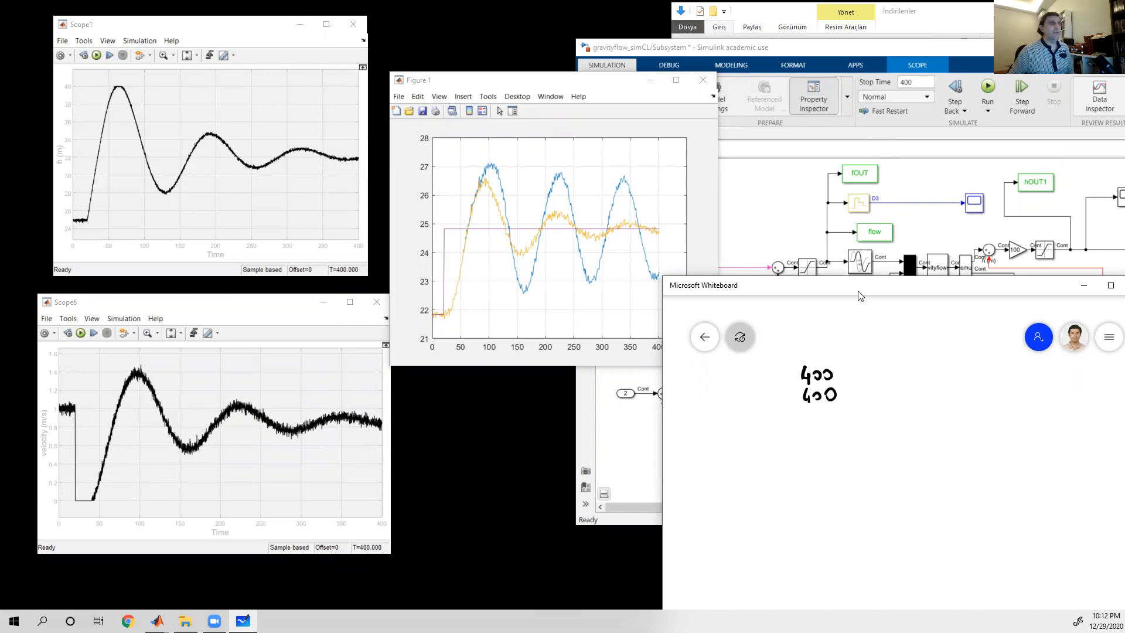
- Reposition the whiteboard window beneath the plots, bring the Simulink model in front of it, and raise the model window slightly
left_click_drag(866, 292, 739, 290)
left_click(850, 275)
left_click(723, 563)
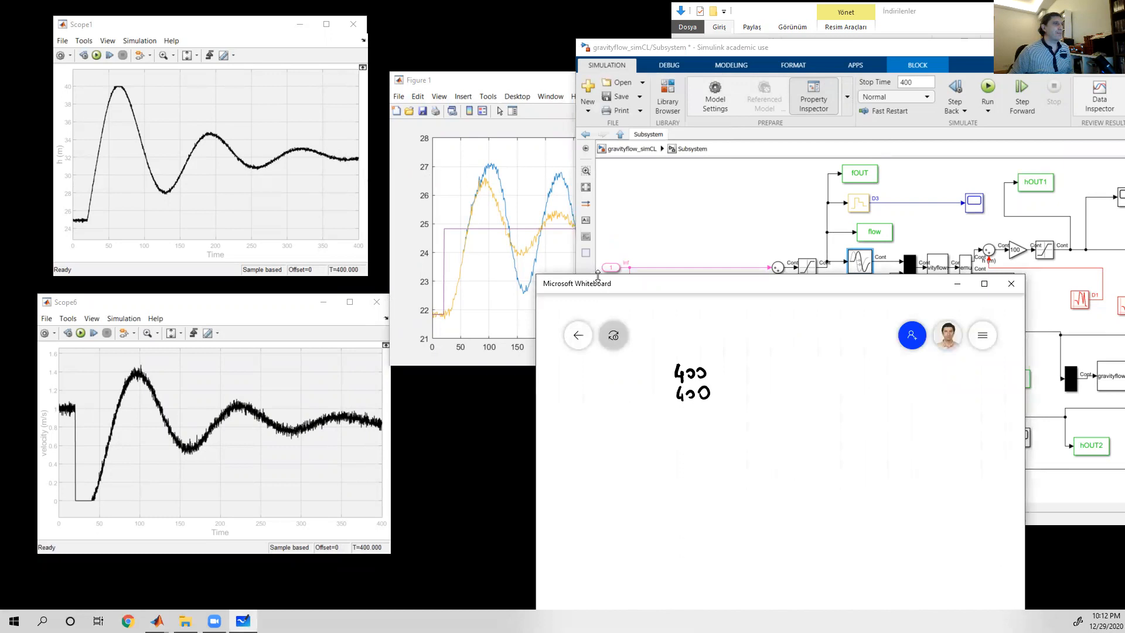
left_click_drag(597, 275, 598, 439)
left_click(634, 47)
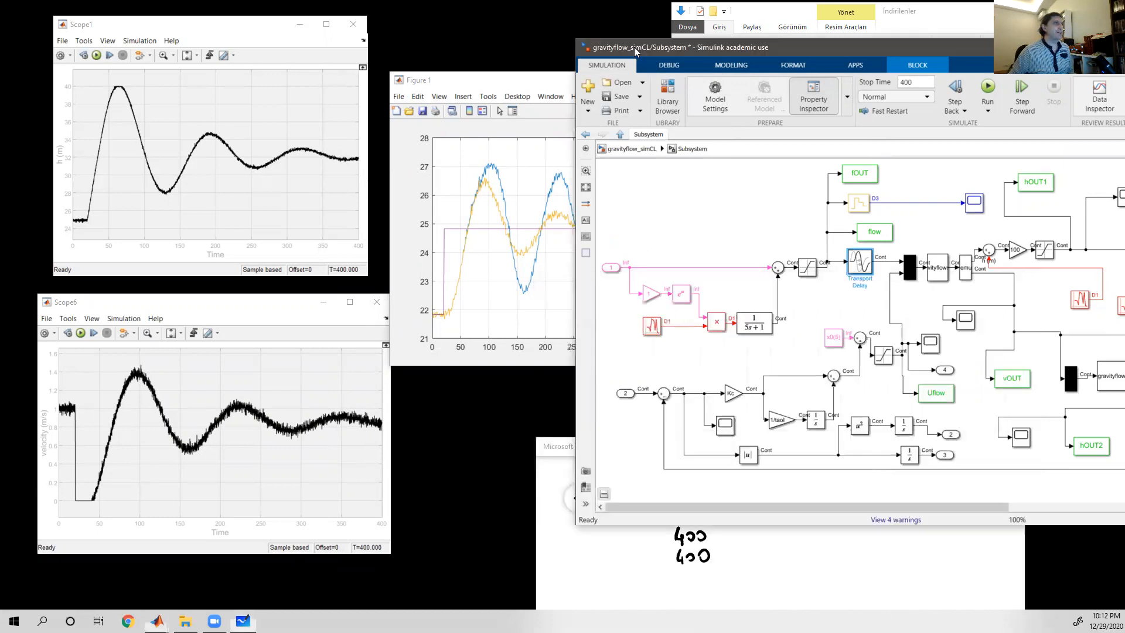
left_click_drag(634, 46, 632, 33)
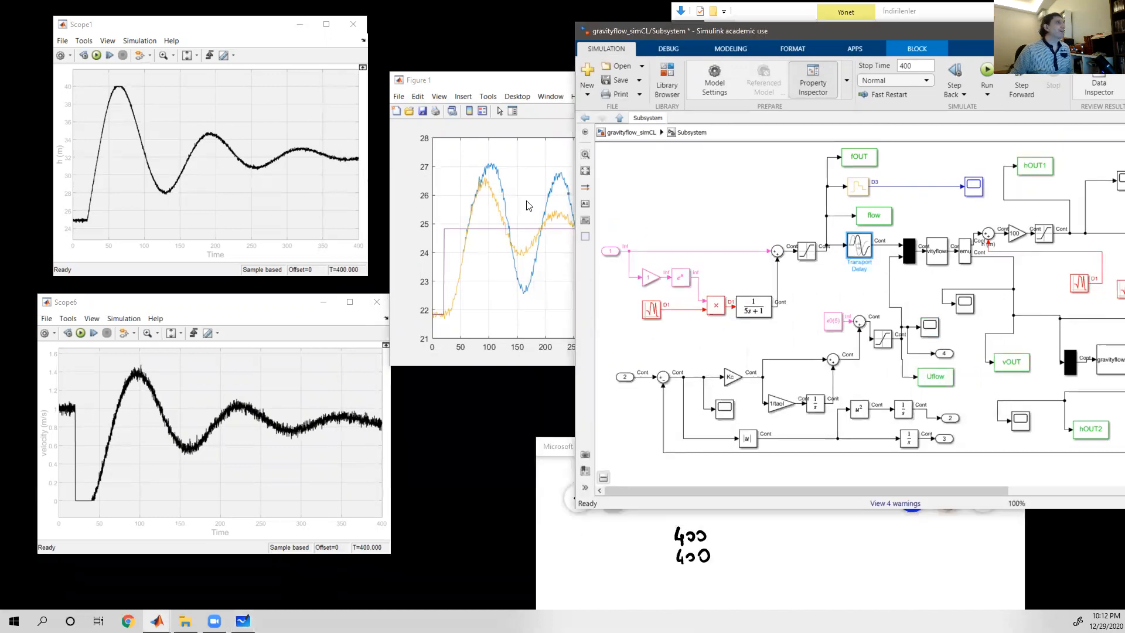
- Return to the top level of gravityflow_simCL and shrink and move its window so the response figure and ISE/IAE displays are visible together
left_click(523, 167)
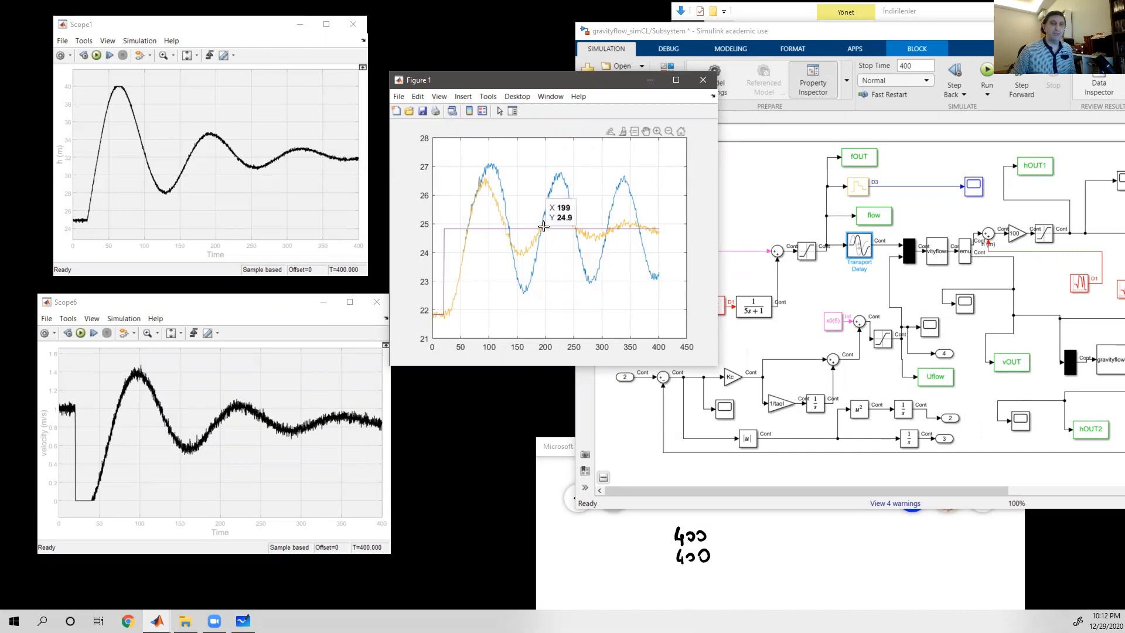
left_click(726, 193)
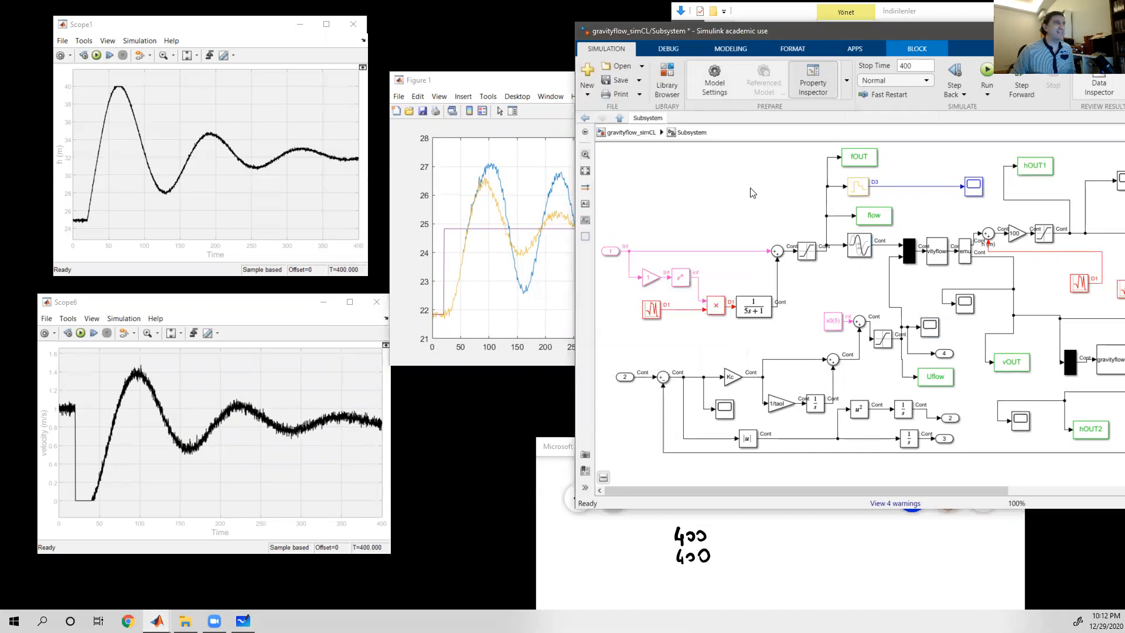
left_click(624, 133)
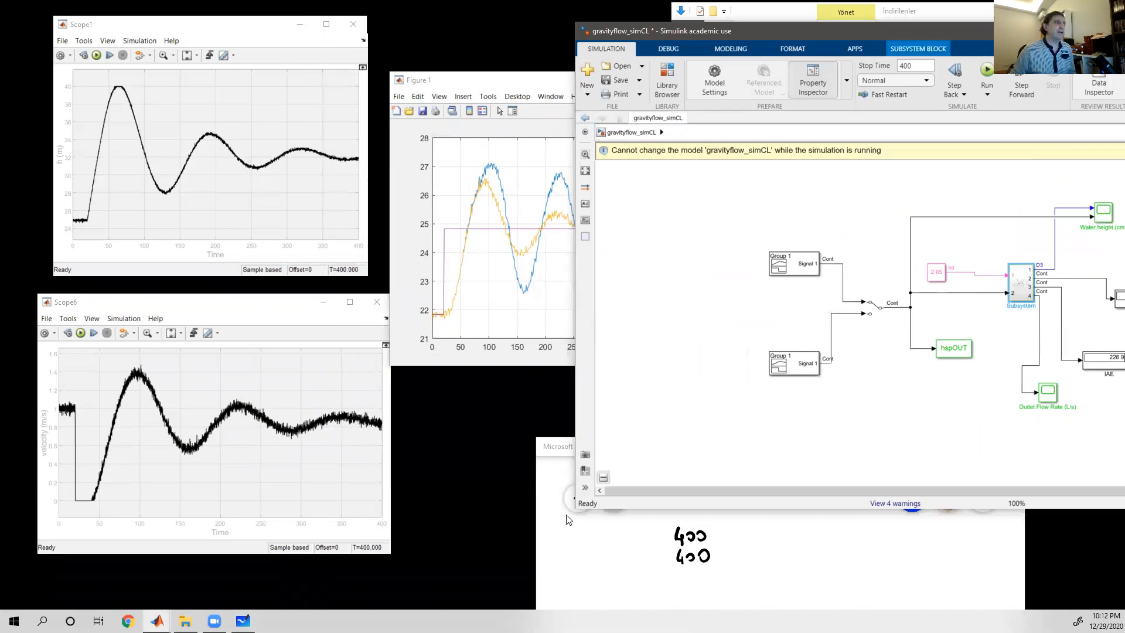
left_click_drag(575, 508, 695, 428)
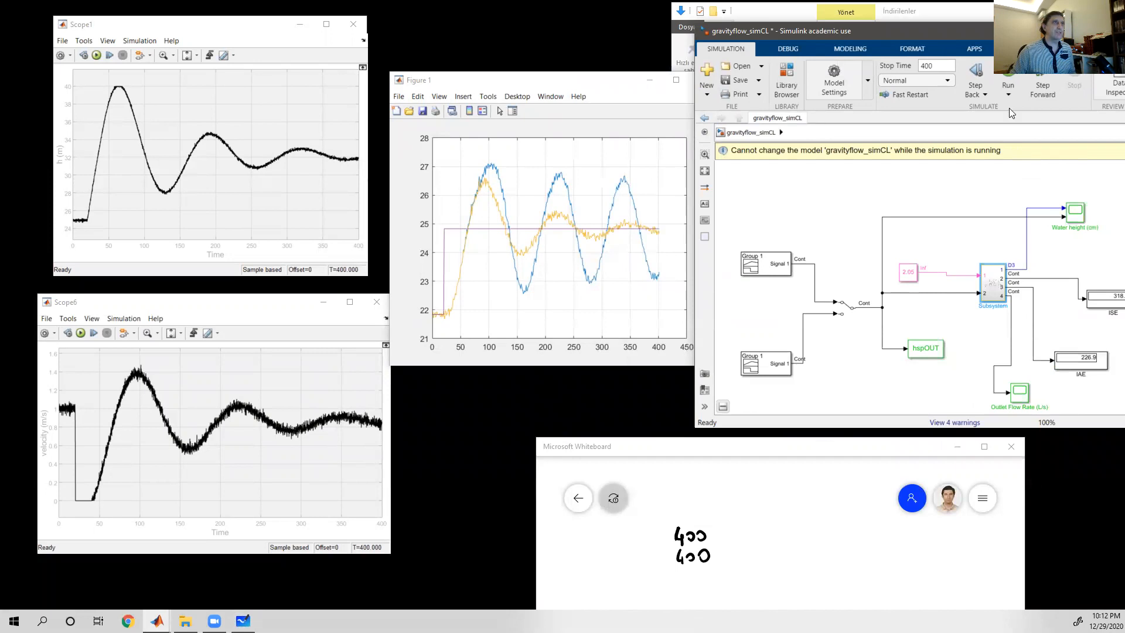
left_click_drag(911, 31, 879, 29)
- Bring the response figure forward and examine the plotted water height curves at their peaks and around the set point
left_click(549, 76)
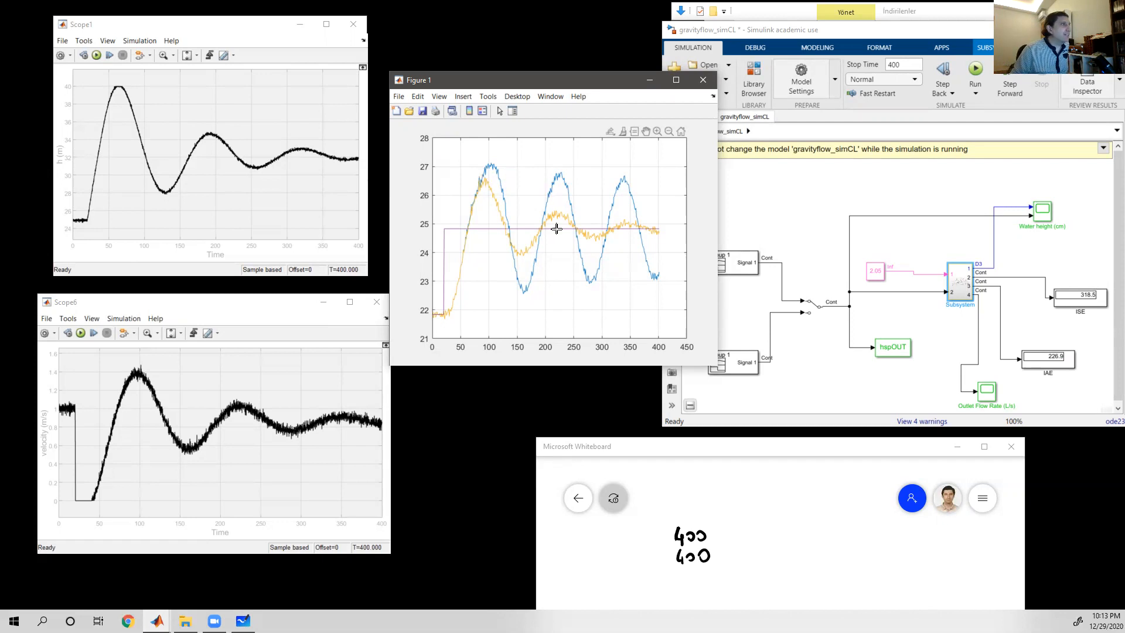
mouse_move(557, 214)
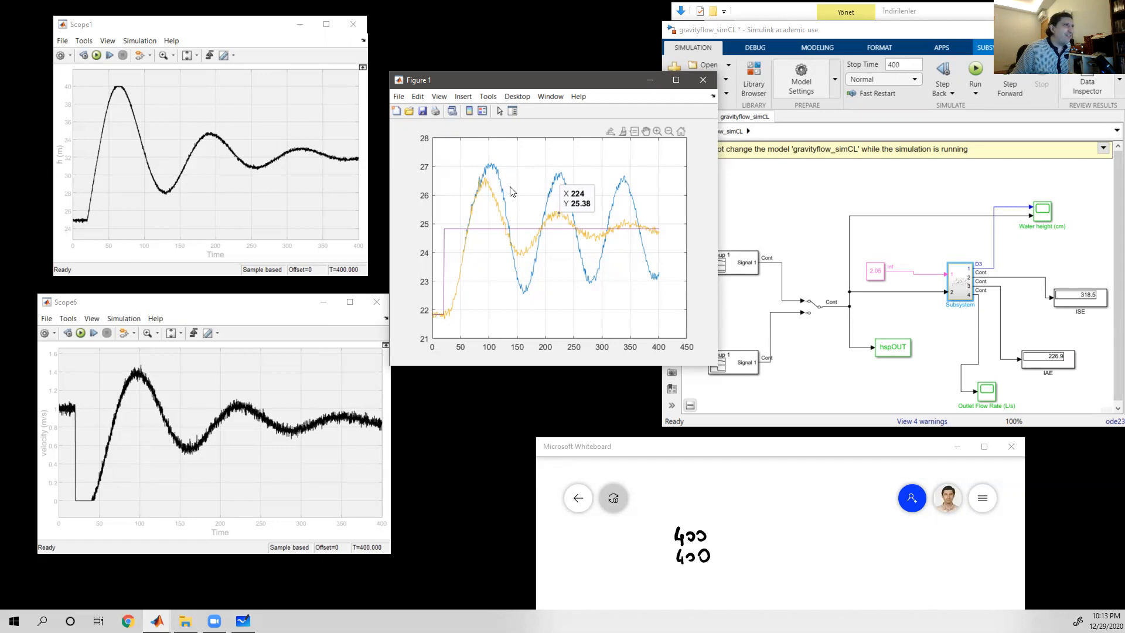
mouse_move(484, 183)
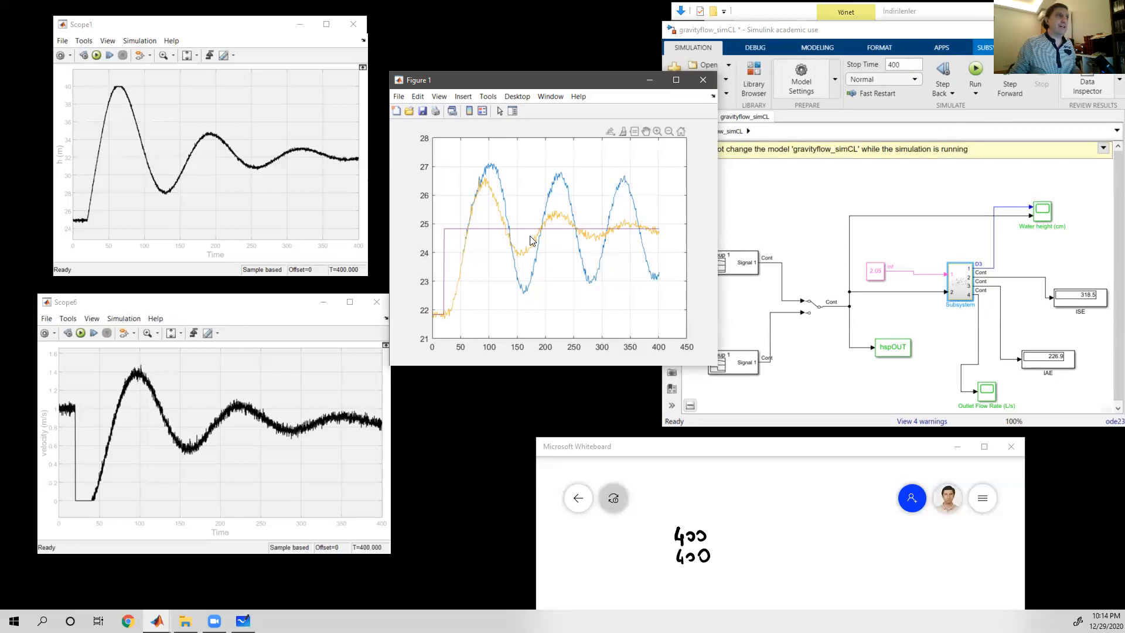
left_click(988, 487)
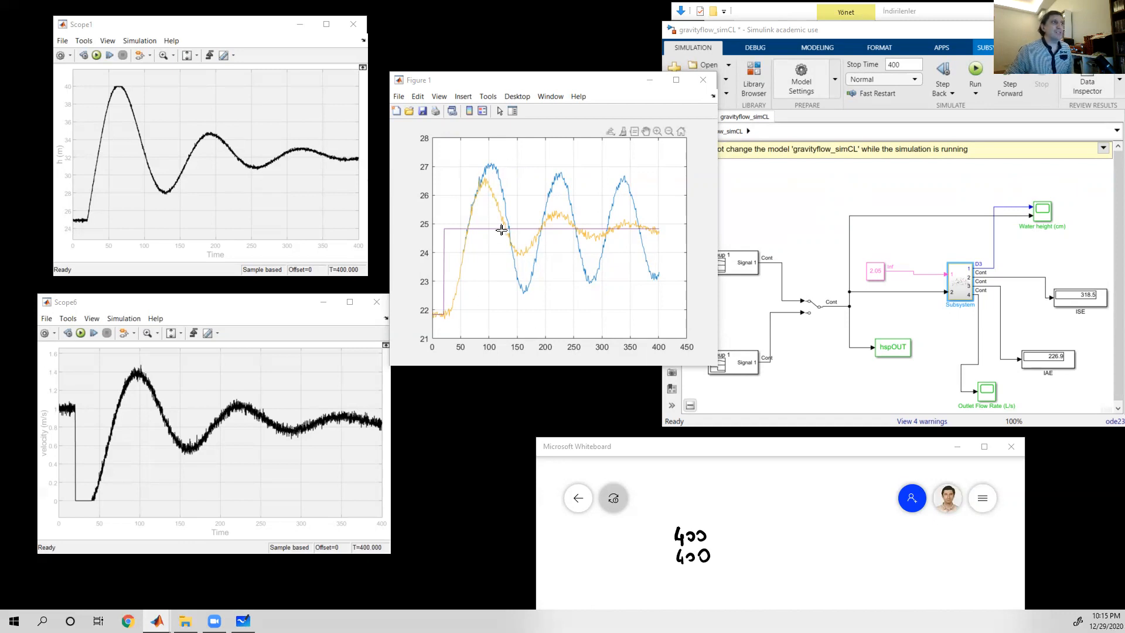
mouse_move(501, 230)
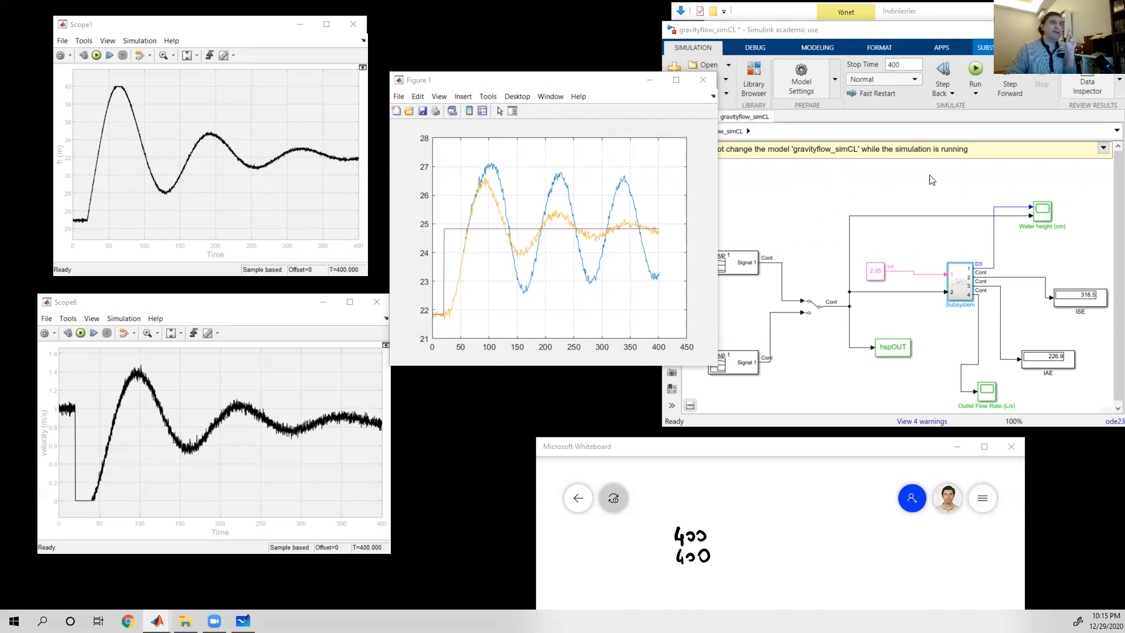
- Set the simulation stop time to 600 and run the closed-loop model
left_click(903, 64)
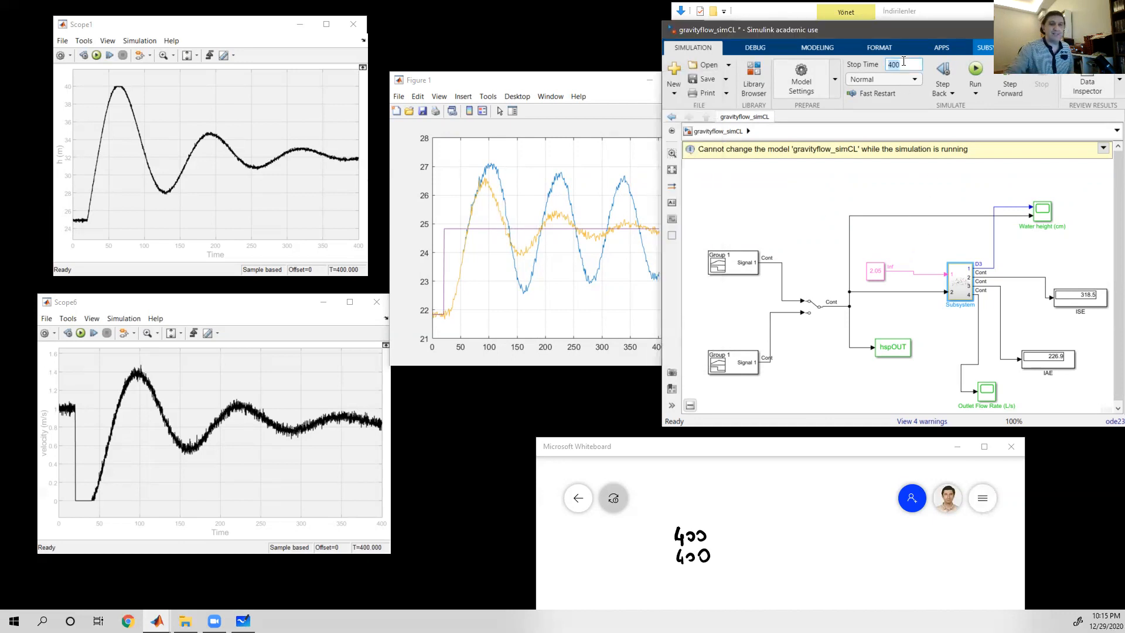
type("600")
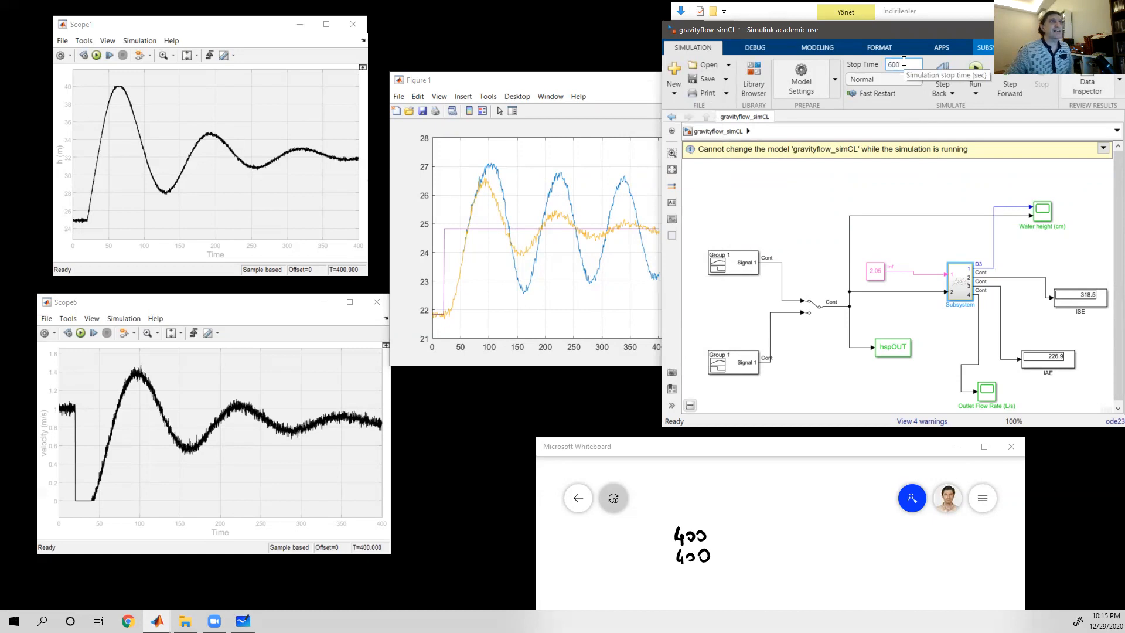
left_click(975, 70)
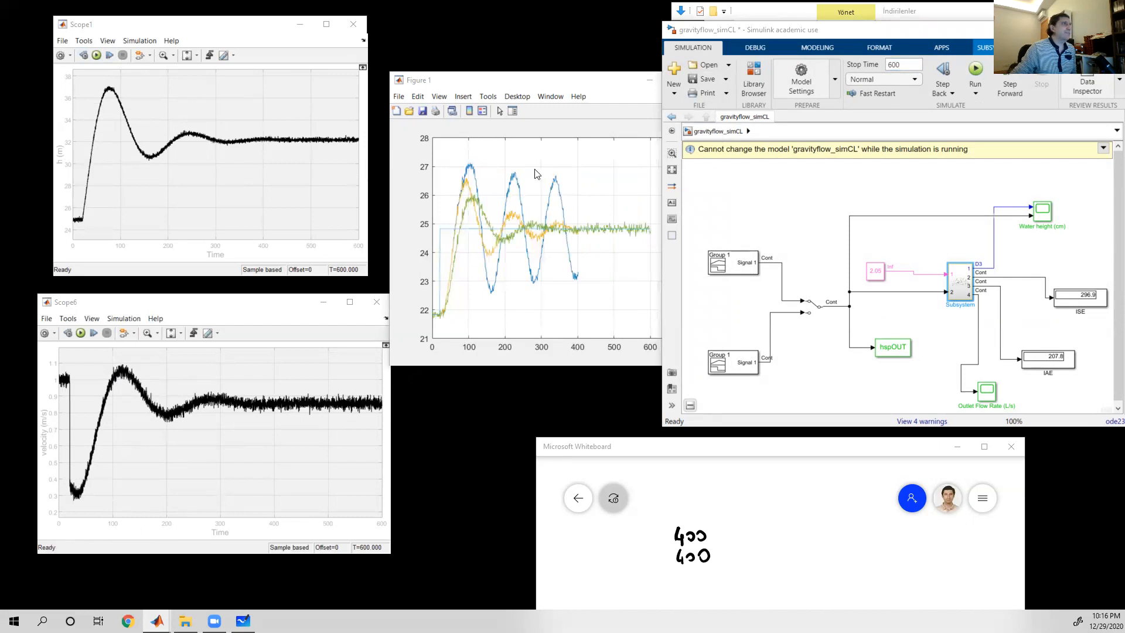
- Delete the most oscillatory blue response curve from the water height figure
left_click(500, 111)
left_click(475, 189)
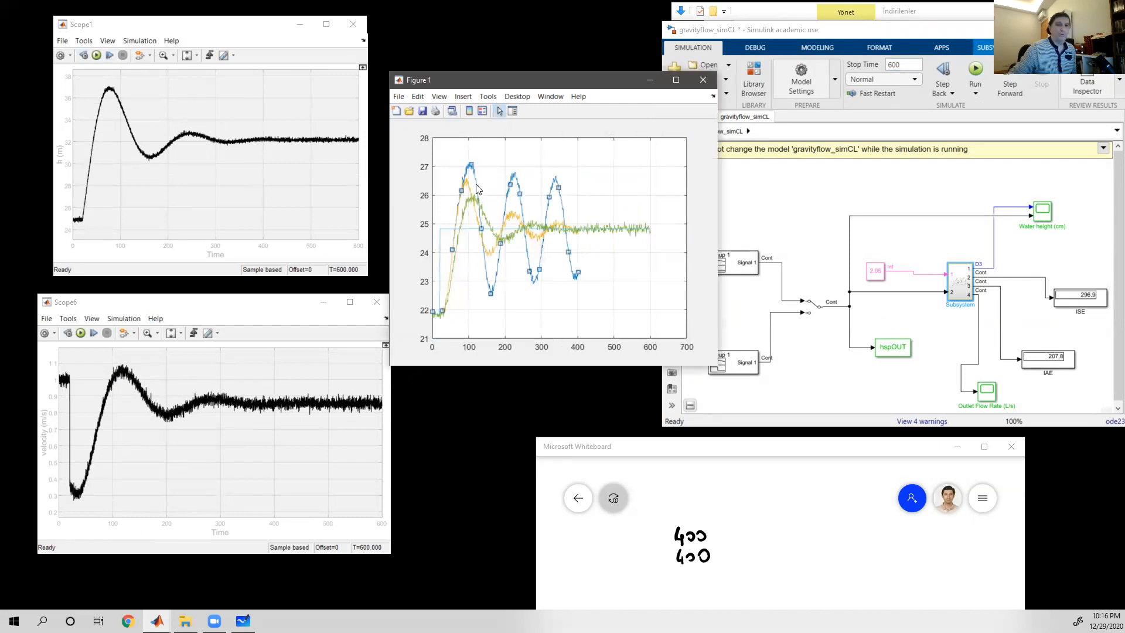
key("Delete")
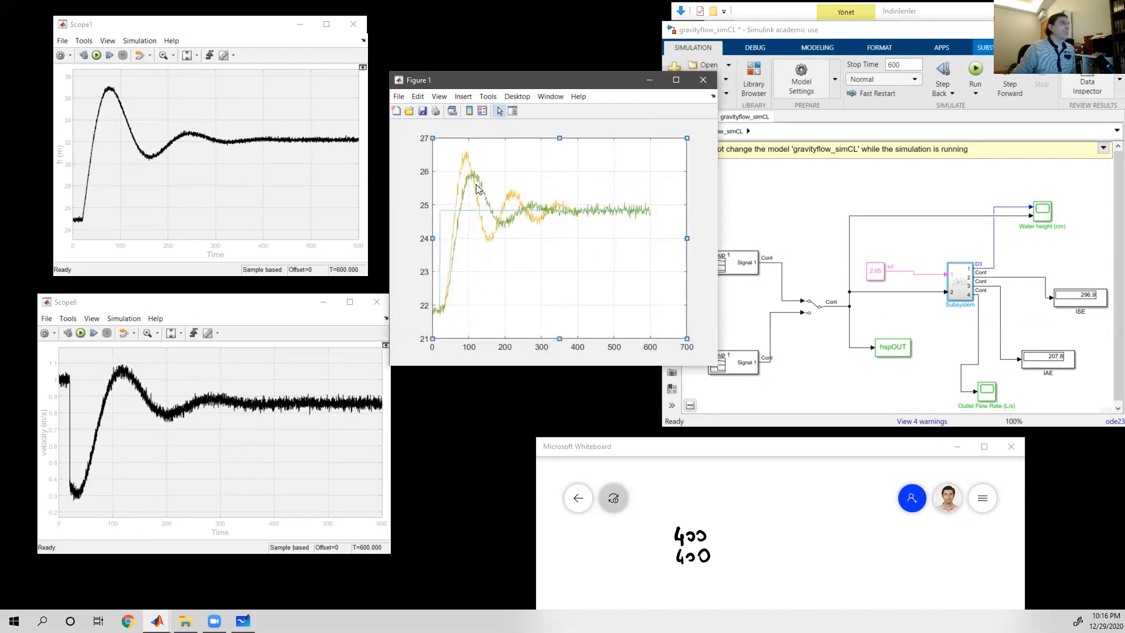
- Change the color of the green response curve to light blue
left_click(482, 191)
right_click(482, 191)
left_click(520, 231)
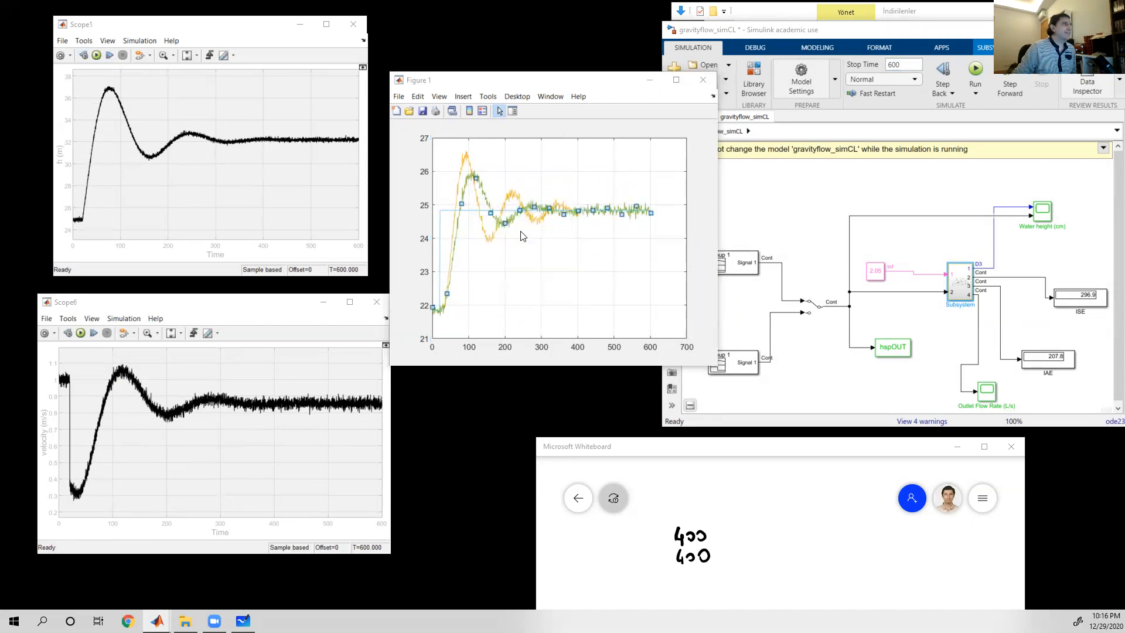
left_click(518, 164)
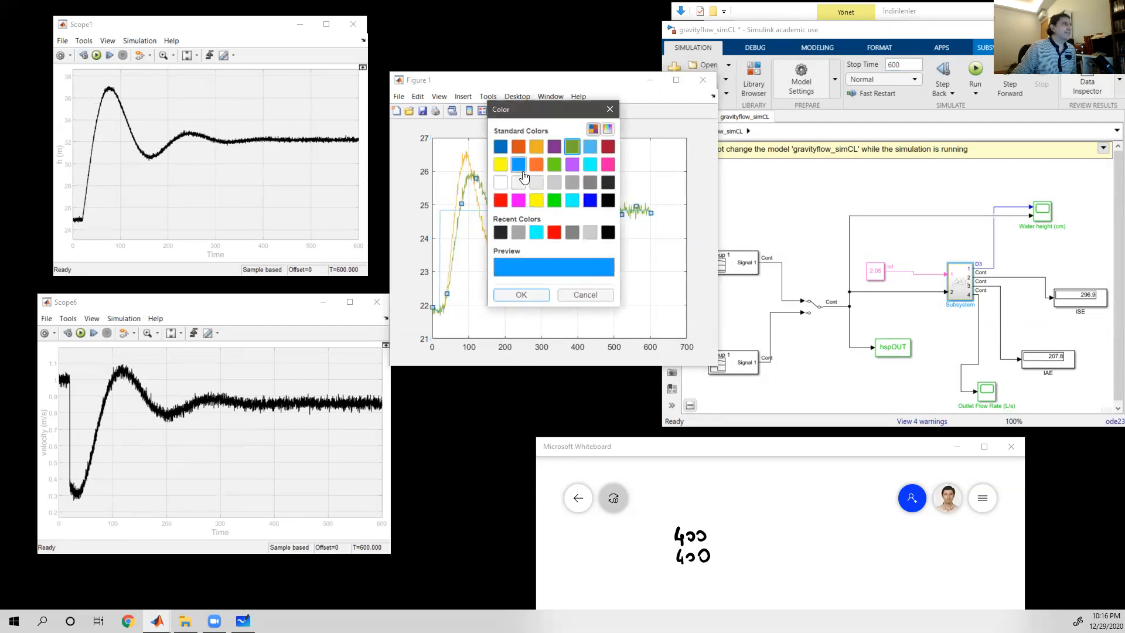
left_click(521, 294)
left_click(570, 153)
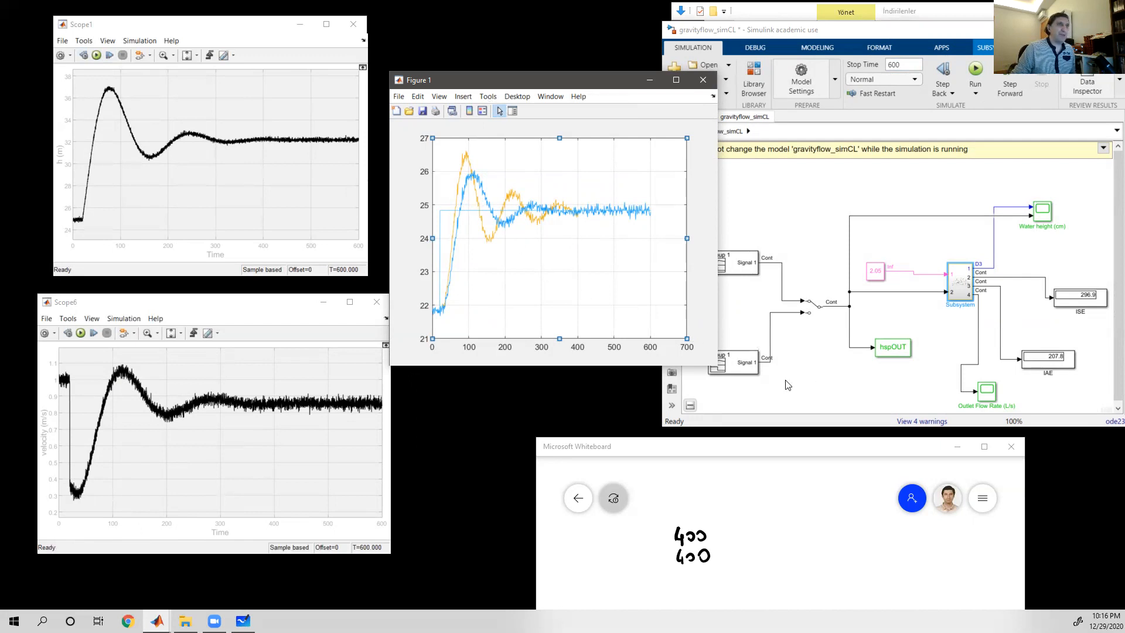
- Shift and widen the gravityflow_simCL model window, then inspect the ISE and IAE display blocks
left_click(798, 199)
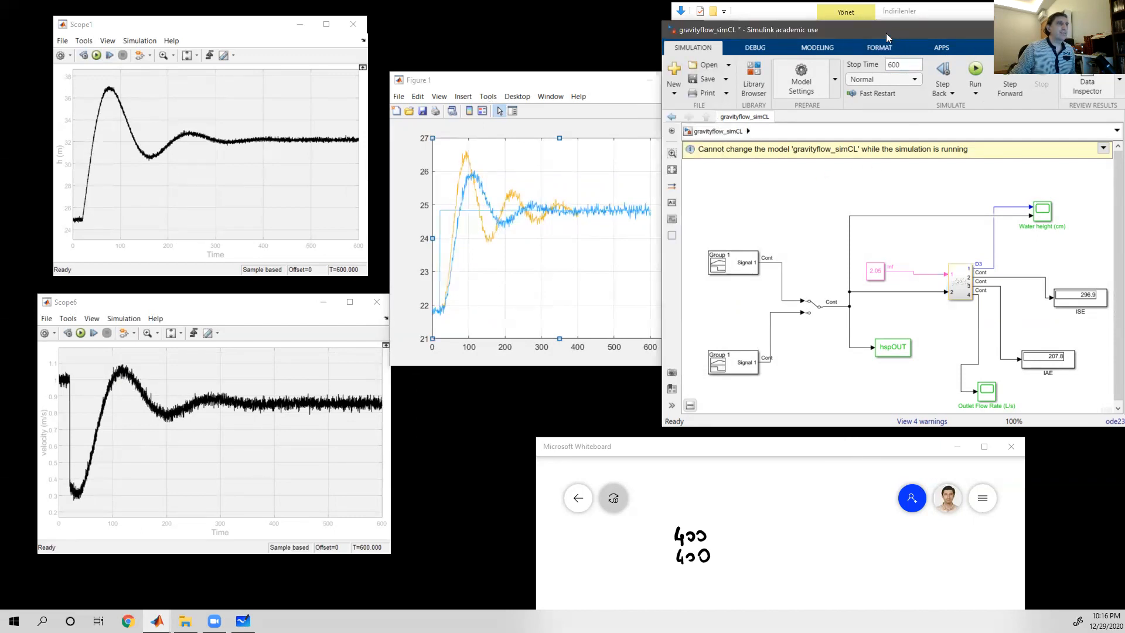
left_click_drag(886, 33, 798, 30)
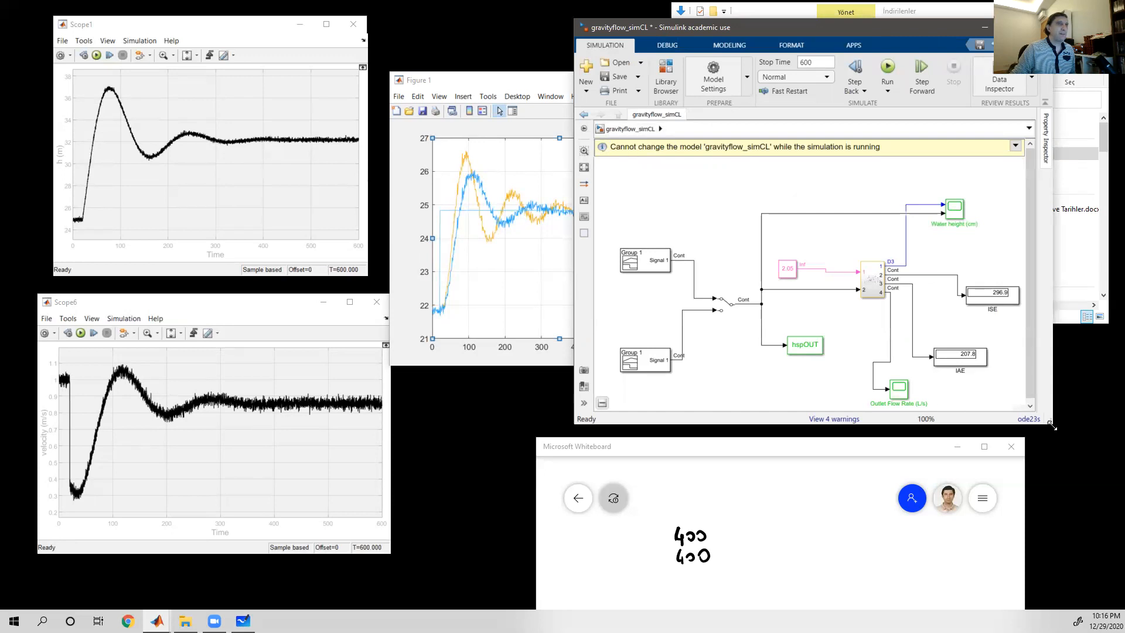
left_click_drag(1052, 425, 1110, 432)
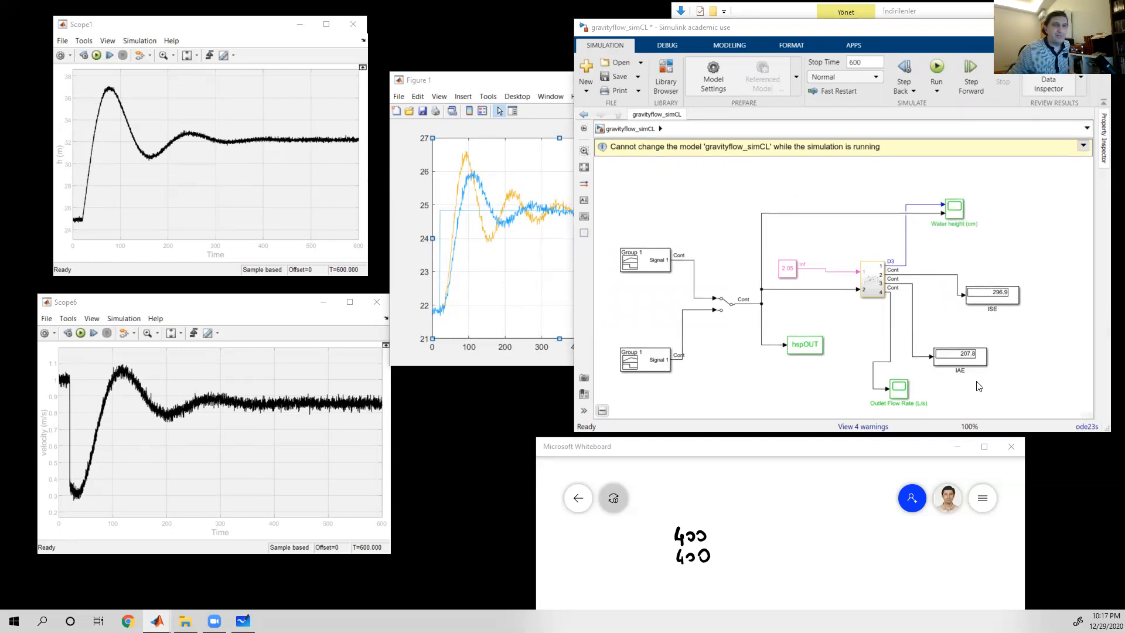
left_click(1006, 300)
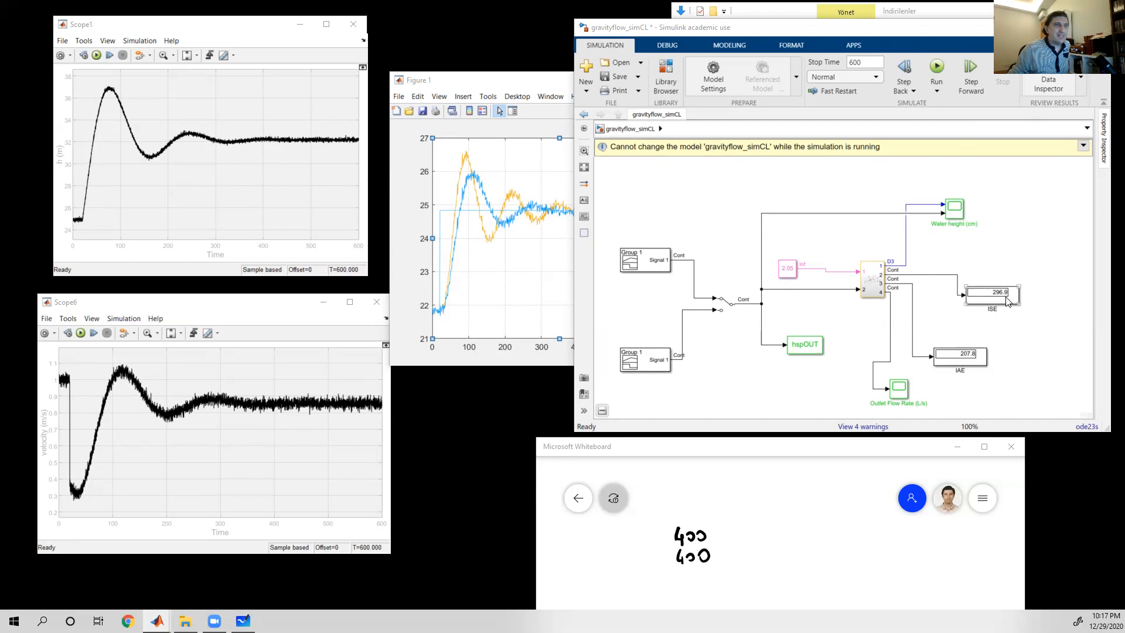
left_click(975, 363)
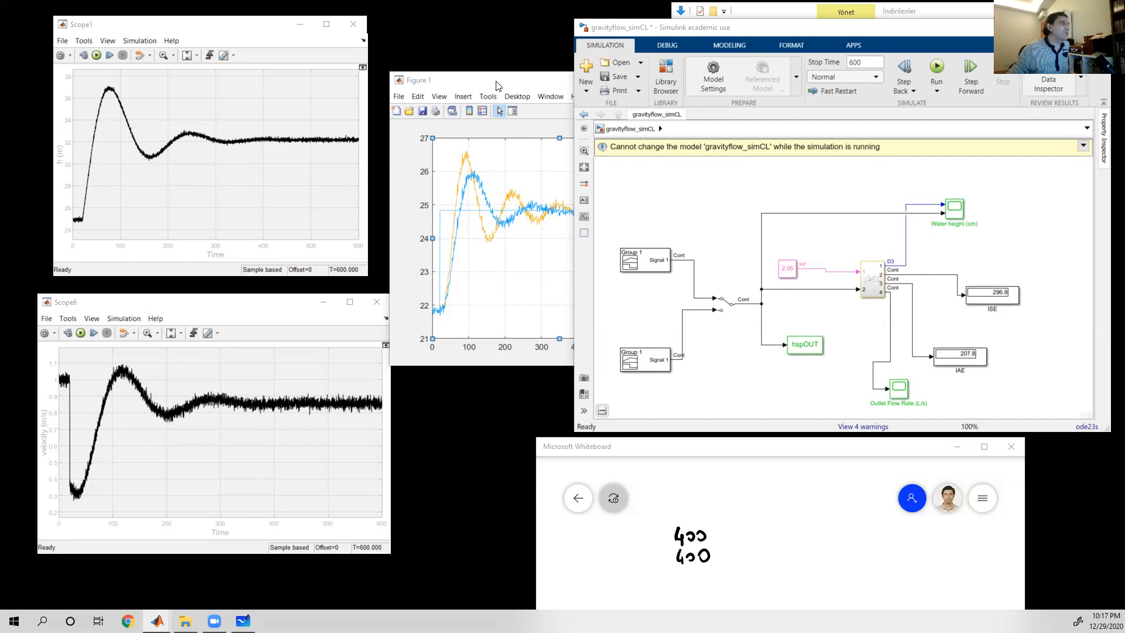
- Bring the response figure forward, leave plot editing, and examine the curves' peaks and settling with data tips
left_click(497, 86)
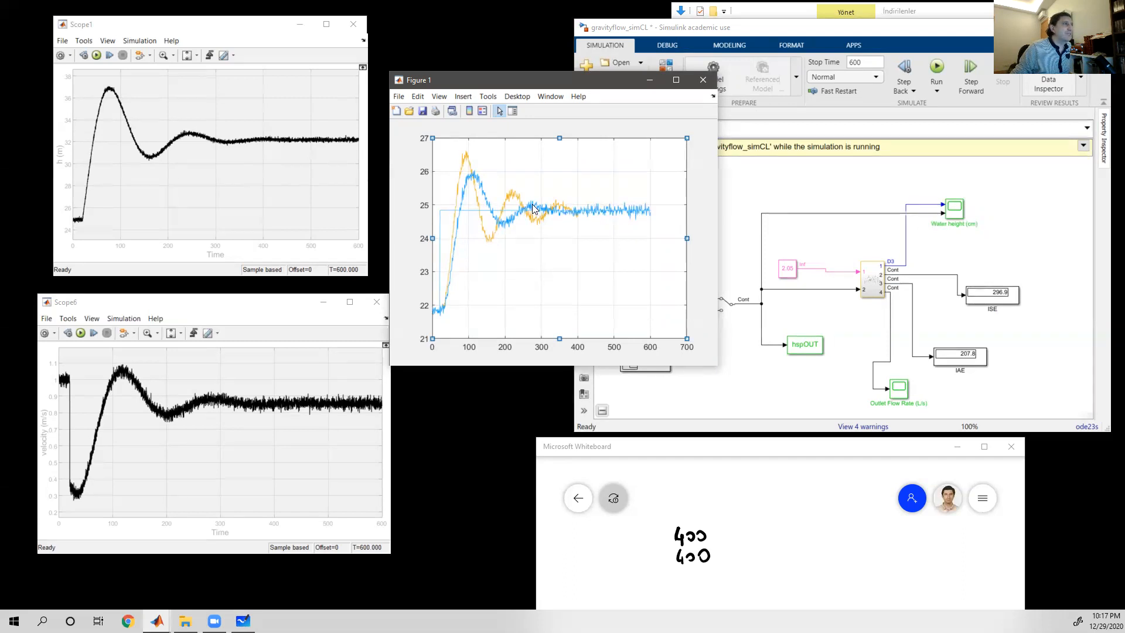
left_click(499, 110)
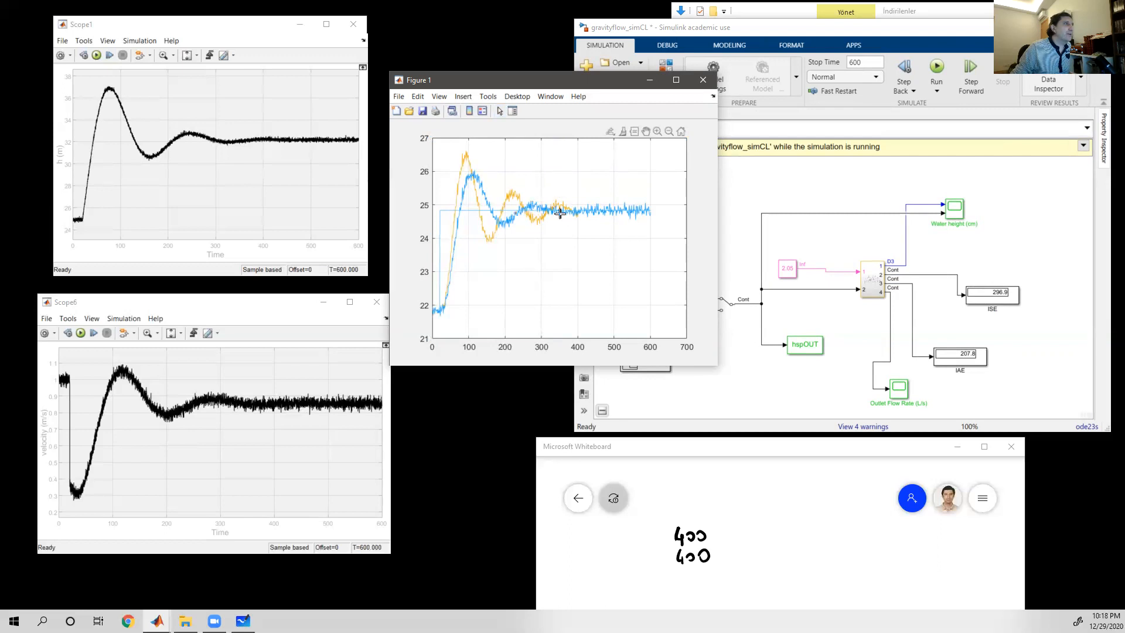
mouse_move(534, 205)
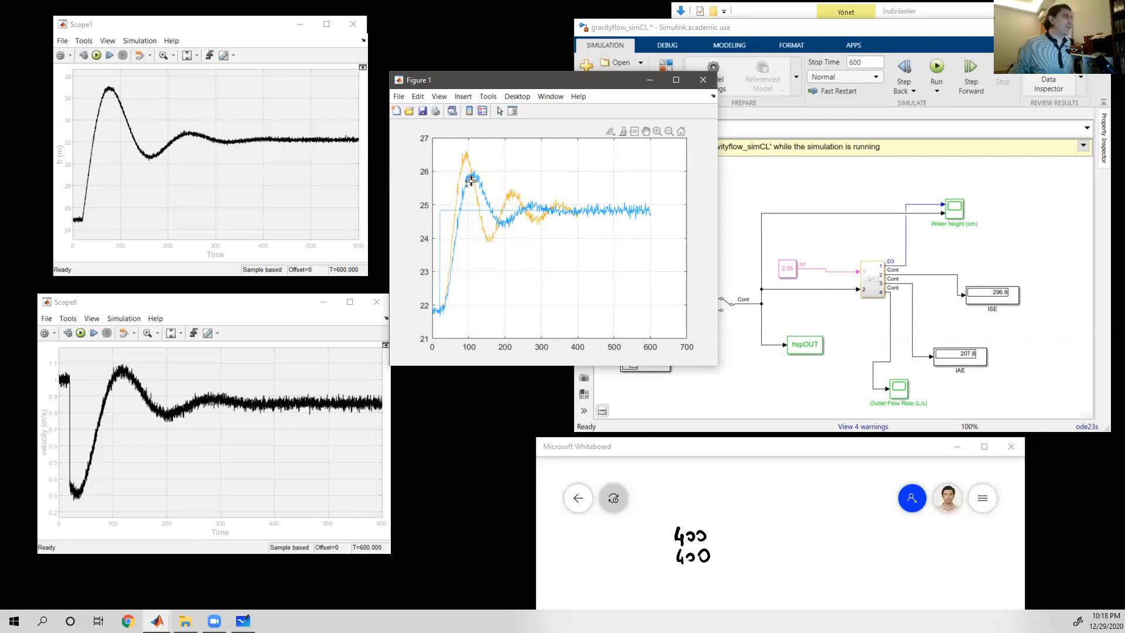
mouse_move(473, 174)
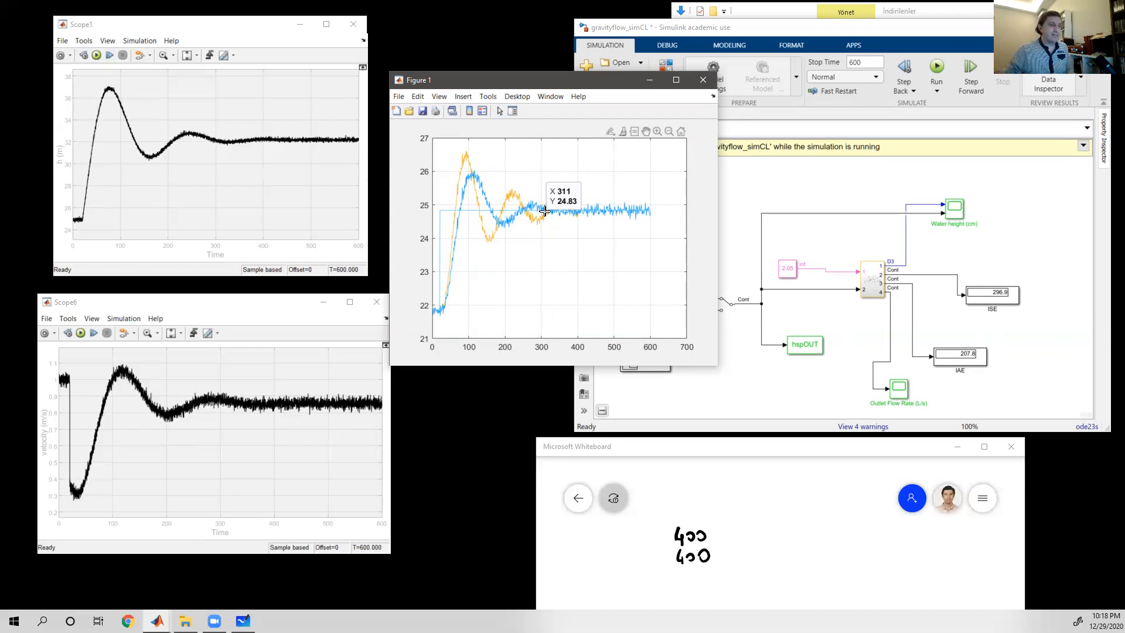
- Write 600 beneath the two 400 entries on the whiteboard and start a table with Kc and τI columns
mouse_move(684, 570)
left_mouse_down()
mouse_move(676, 583)
mouse_move(706, 570)
left_mouse_up()
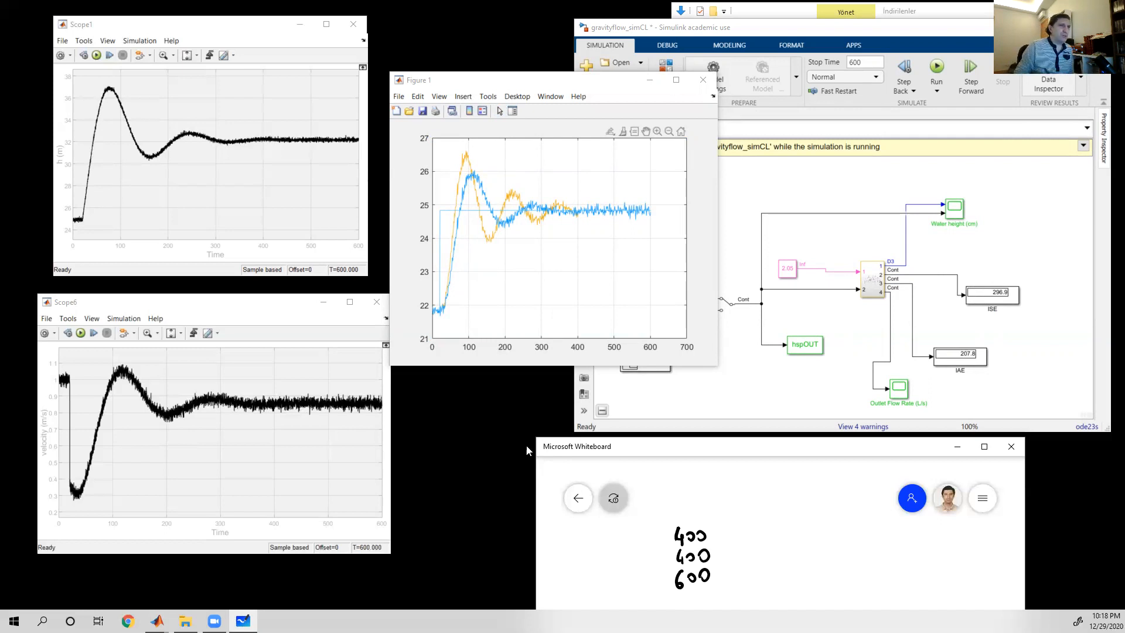
left_click_drag(811, 506, 811, 524)
mouse_move(819, 507)
left_mouse_down()
mouse_move(819, 522)
mouse_move(851, 507)
left_mouse_up()
left_click_drag(846, 508, 850, 518)
mouse_move(854, 515)
left_mouse_down()
mouse_move(863, 524)
mouse_move(851, 527)
mouse_move(925, 524)
mouse_move(835, 580)
left_mouse_up()
left_click_drag(866, 499, 874, 582)
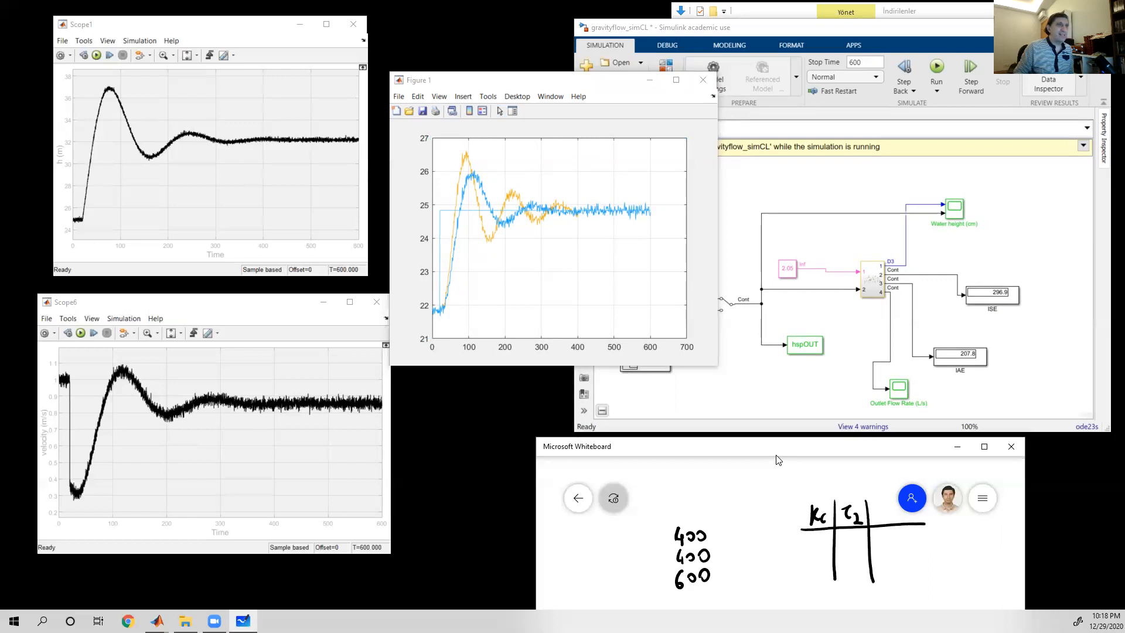
- Add IAE, ISE and controller column headings to the whiteboard table, extending its header line and dividers
left_click_drag(871, 519, 882, 518)
left_click_drag(773, 526, 800, 526)
left_click_drag(795, 507, 796, 571)
left_click_drag(773, 509, 768, 519)
mouse_move(781, 511)
left_mouse_down()
mouse_move(787, 527)
mouse_move(753, 575)
left_mouse_up()
mouse_move(728, 525)
left_mouse_down()
mouse_move(754, 526)
mouse_move(719, 517)
mouse_move(748, 498)
left_mouse_up()
- Draw row lines and placeholder dashes in the whiteboard table and number its rows 1, 2 and 3 in circles
left_click_drag(724, 550, 921, 543)
left_click_drag(770, 537, 782, 536)
left_click_drag(813, 537, 826, 537)
left_click_drag(857, 537, 867, 537)
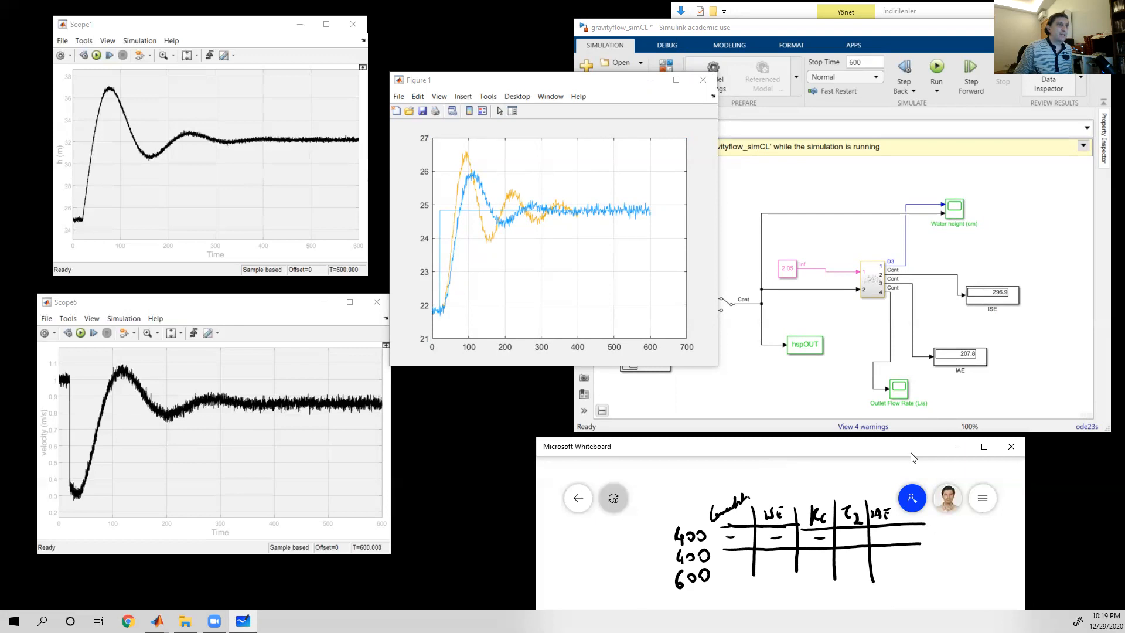
left_click_drag(777, 561, 822, 557)
left_click_drag(854, 561, 862, 560)
left_click_drag(731, 568, 924, 566)
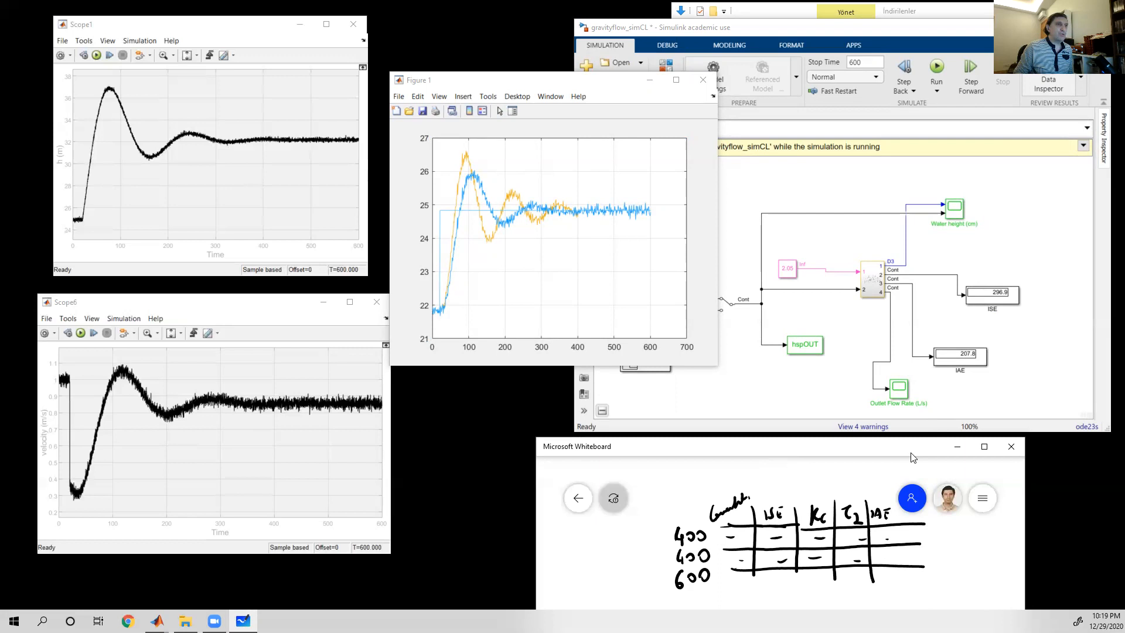
mouse_move(719, 529)
left_mouse_down()
mouse_move(711, 544)
mouse_move(724, 599)
left_mouse_up()
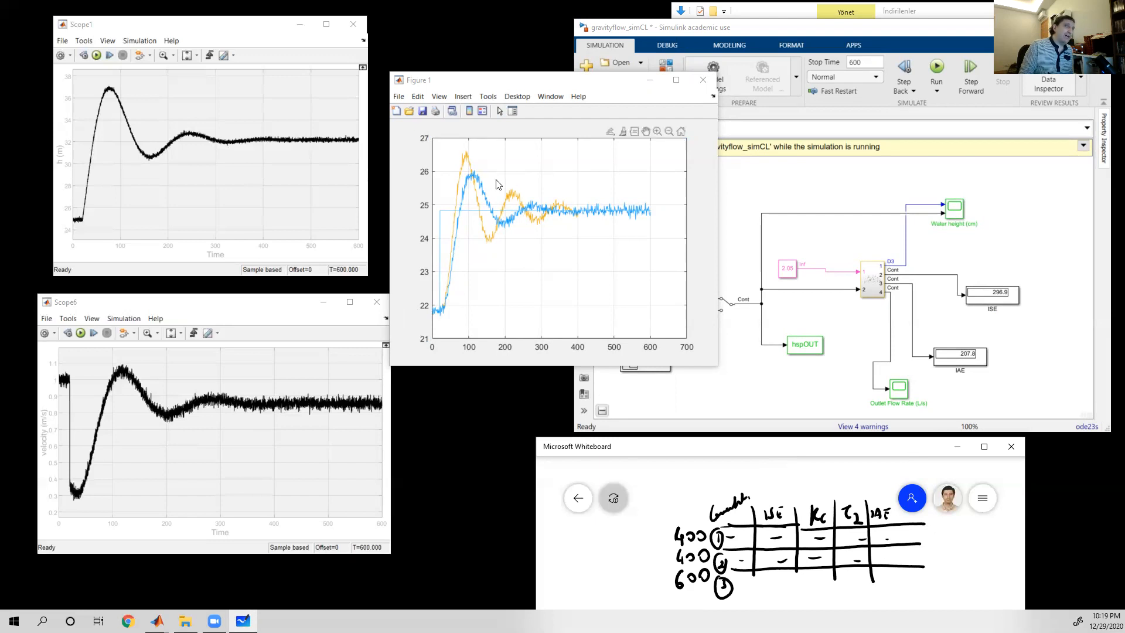
- Move the response figure clear of the ISE and IAE displays and run the closed-loop model again
mouse_move(481, 182)
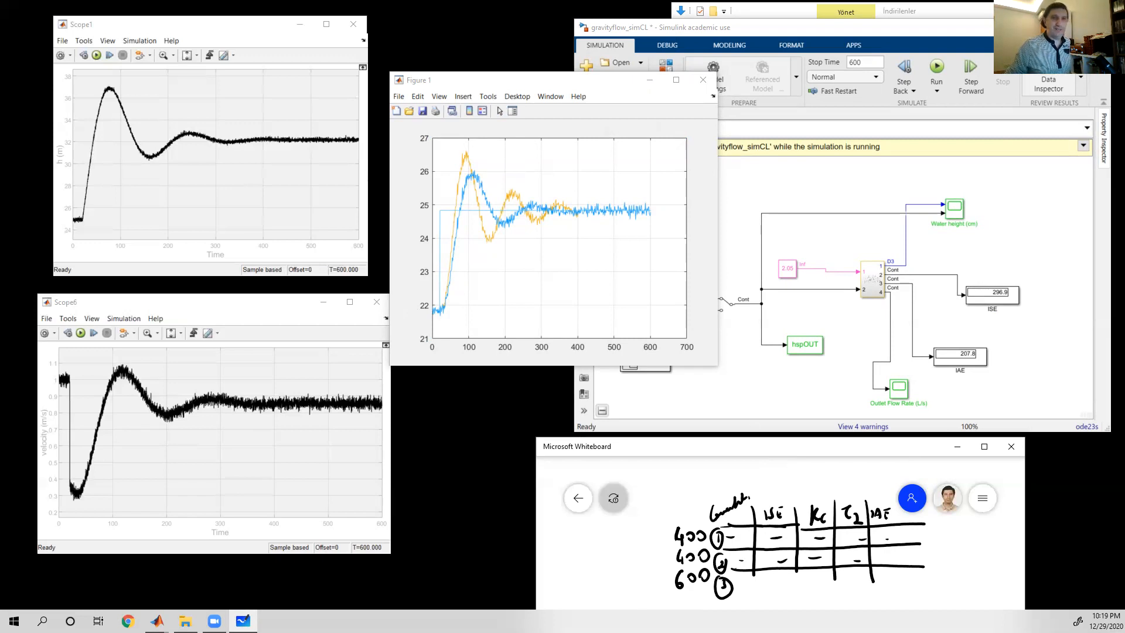
key("alt+Tab")
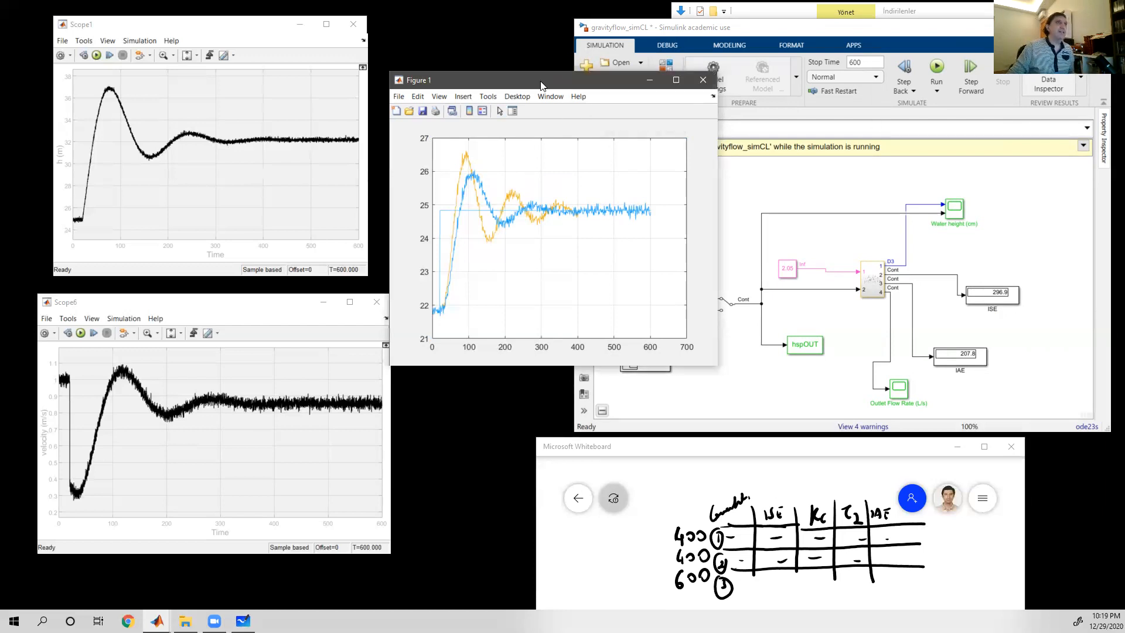
left_click_drag(560, 88, 484, 79)
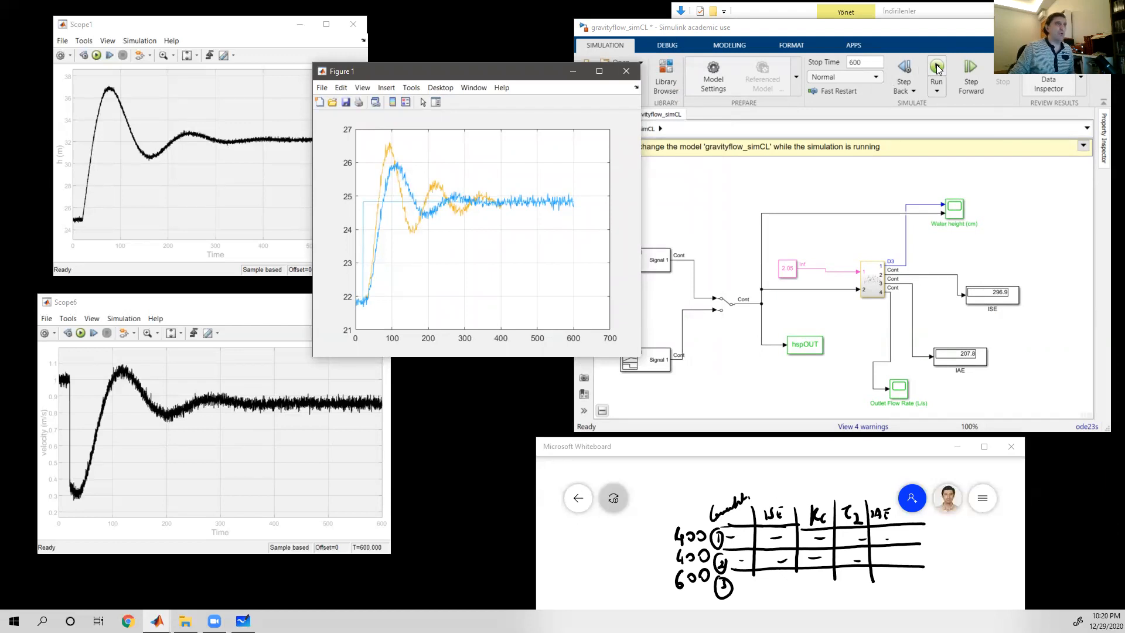
left_click(936, 69)
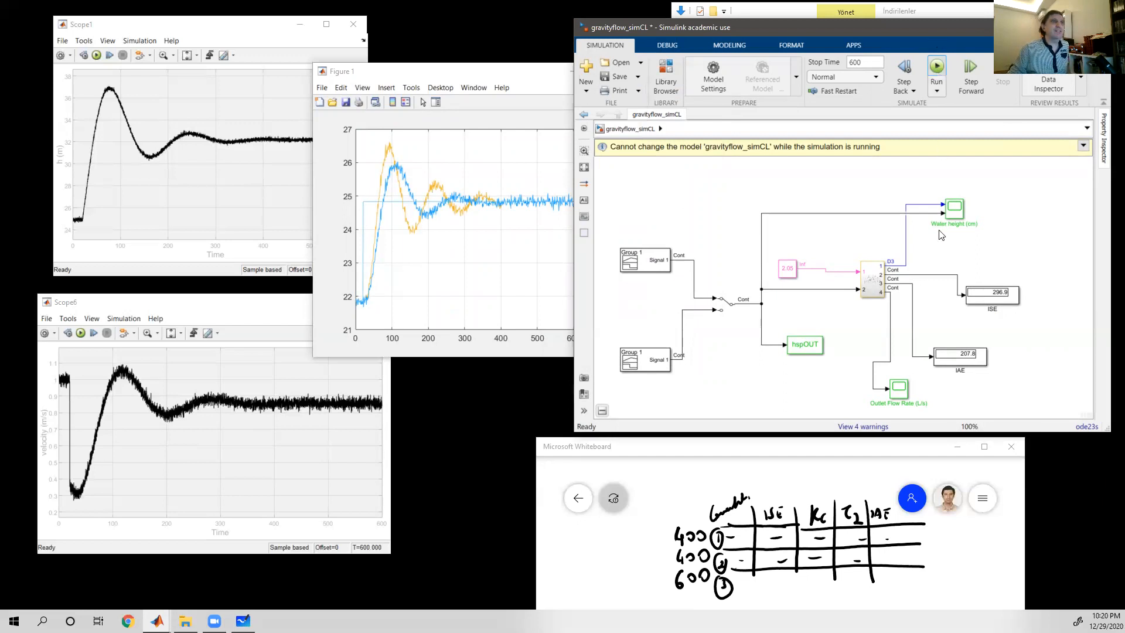
left_click(936, 68)
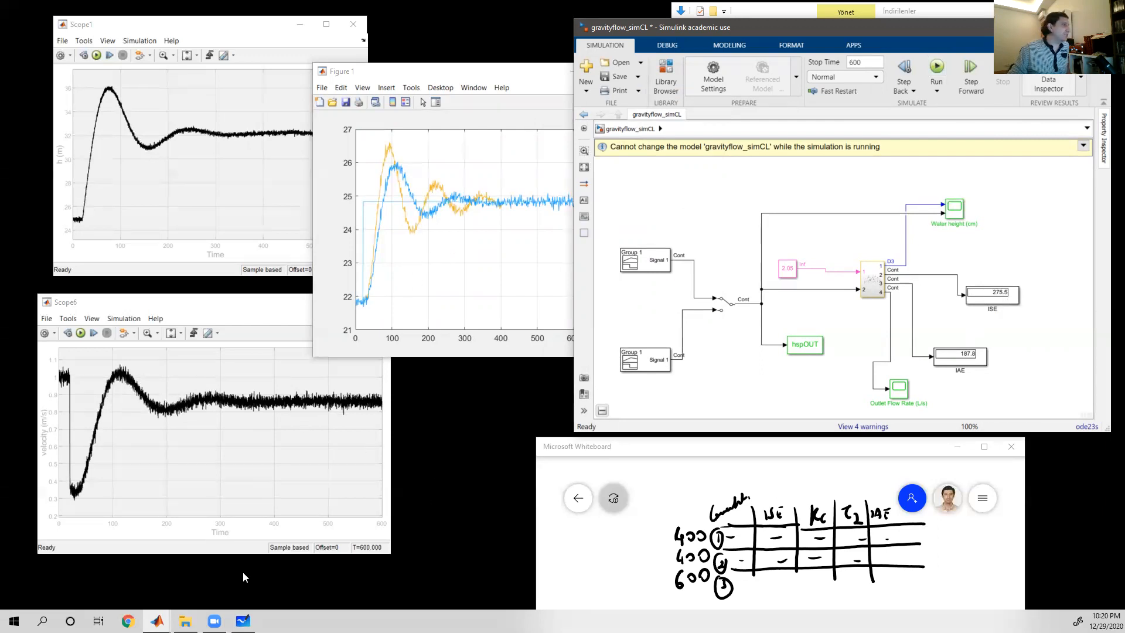
- Switch to the MATLAB command window and overlay the latest water height response on the existing figure
left_click(128, 621)
left_click(157, 620)
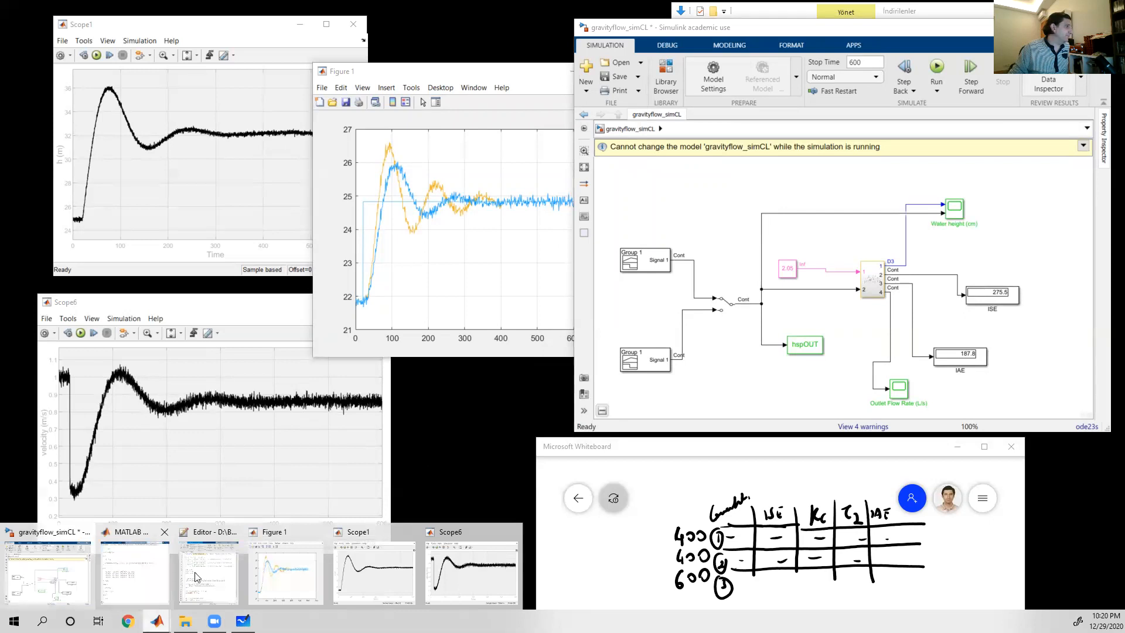
left_click(127, 572)
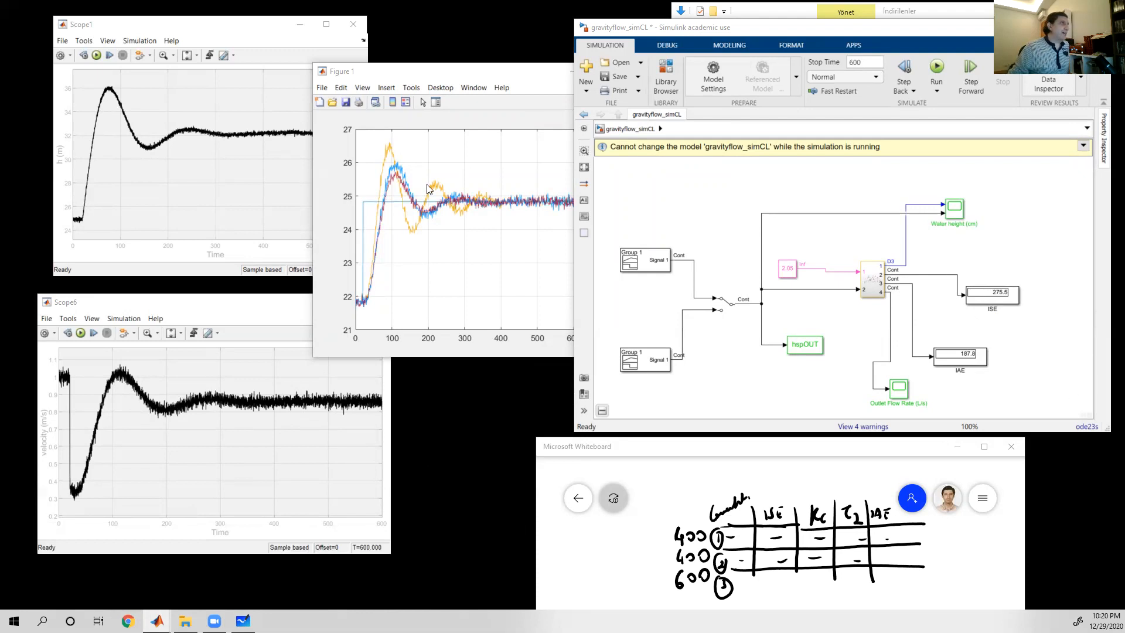
- Delete the orange response curve from the water height figure
left_click(422, 102)
left_click(387, 151)
key("Delete")
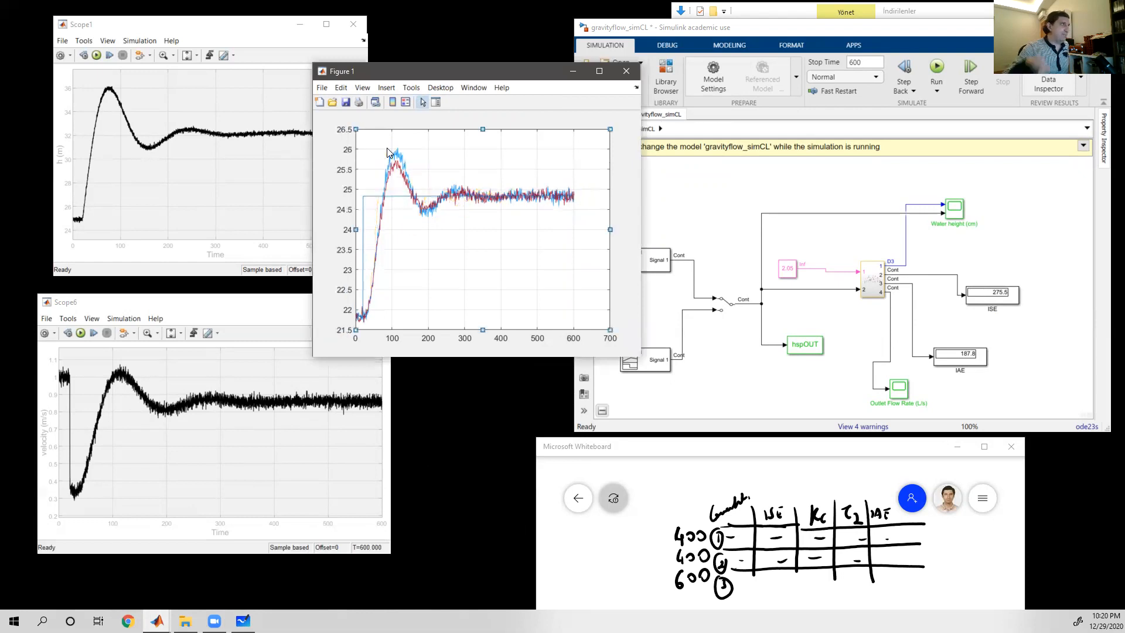
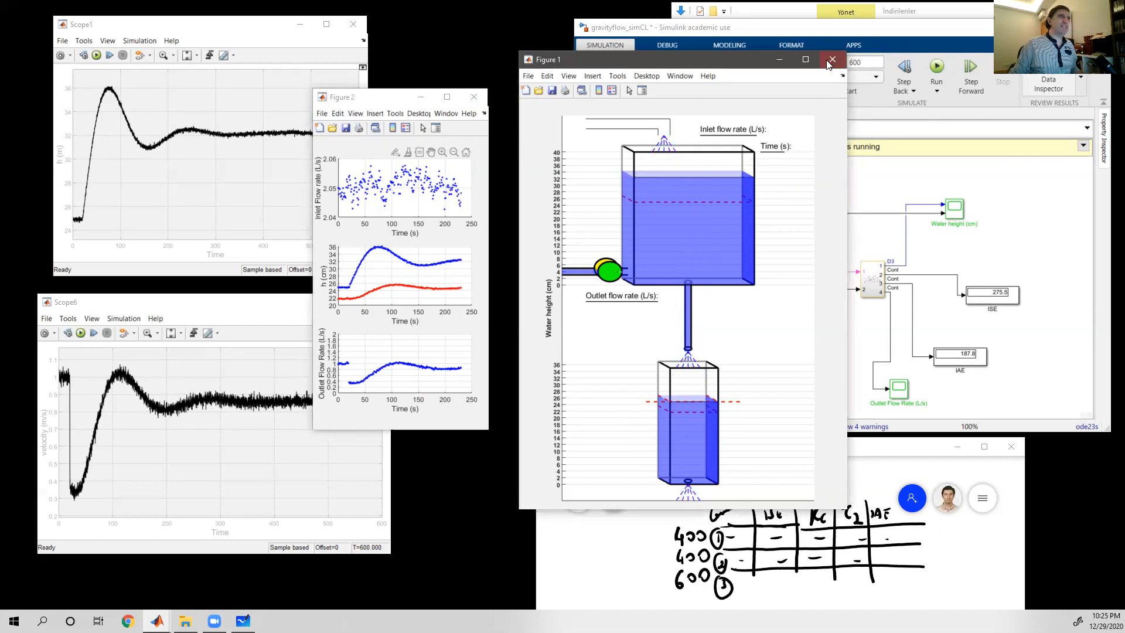
- Move the tank animation aside to view the flow and height plots, then close both figures
left_click_drag(738, 64, 774, 53)
left_click(474, 98)
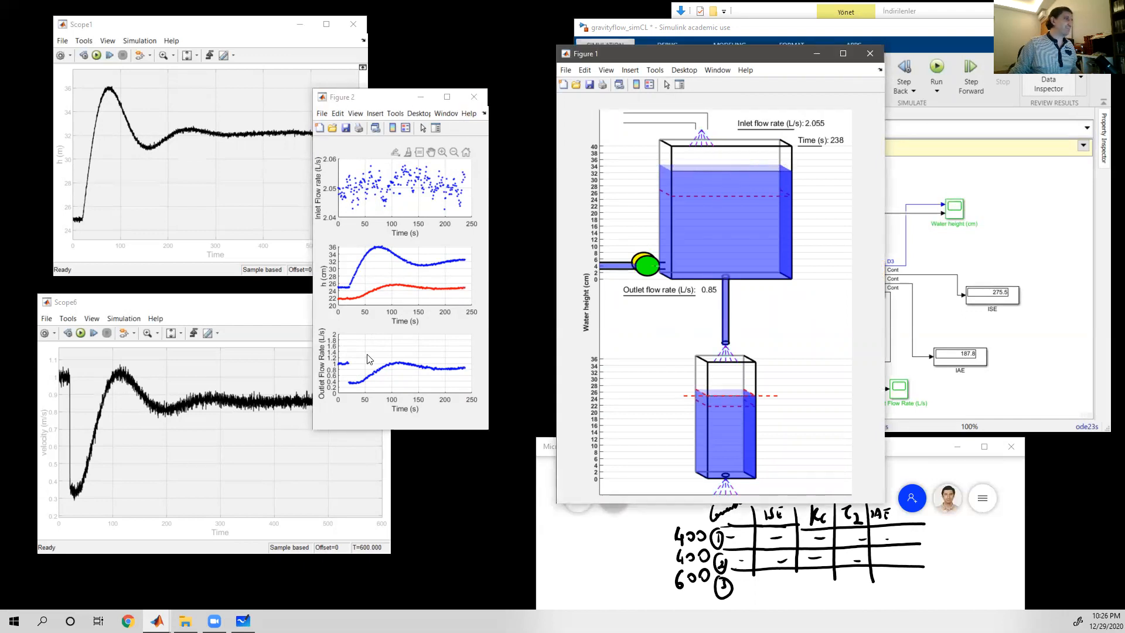
left_click(869, 54)
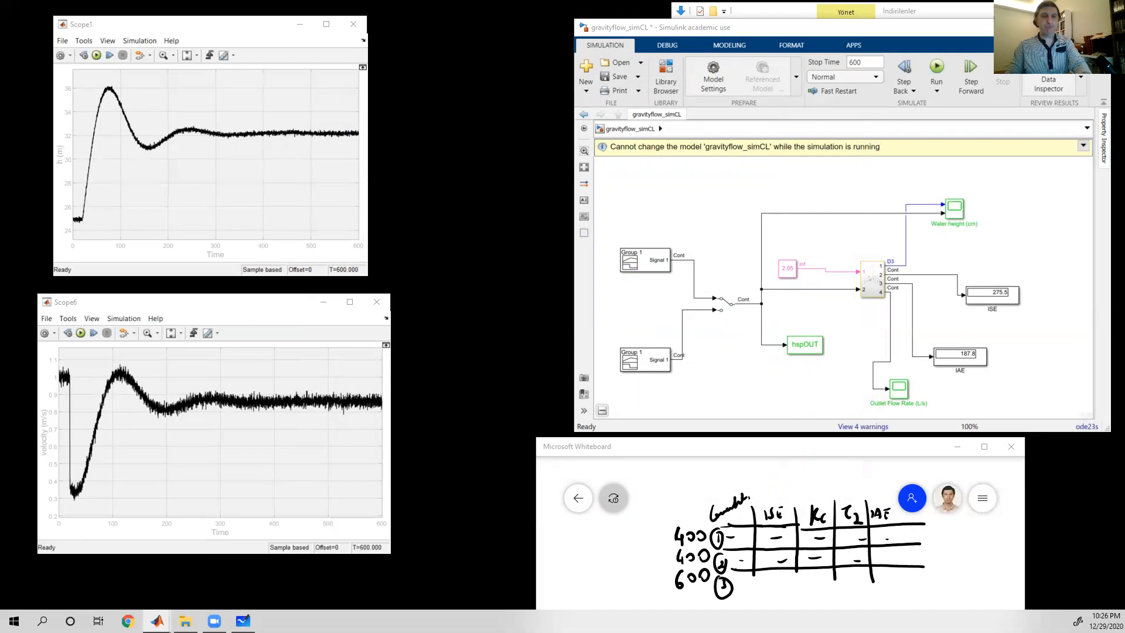
- Raise the whiteboard and arrange the new response figure beside the MATLAB command window so all are visible
left_click_drag(704, 448, 681, 357)
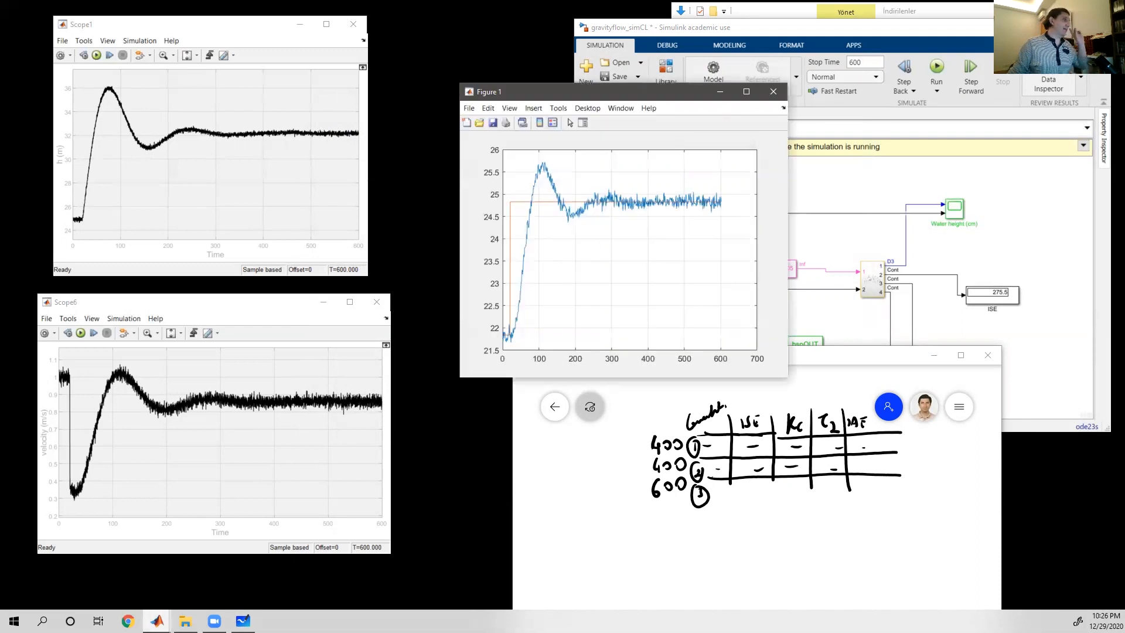
left_click(159, 620)
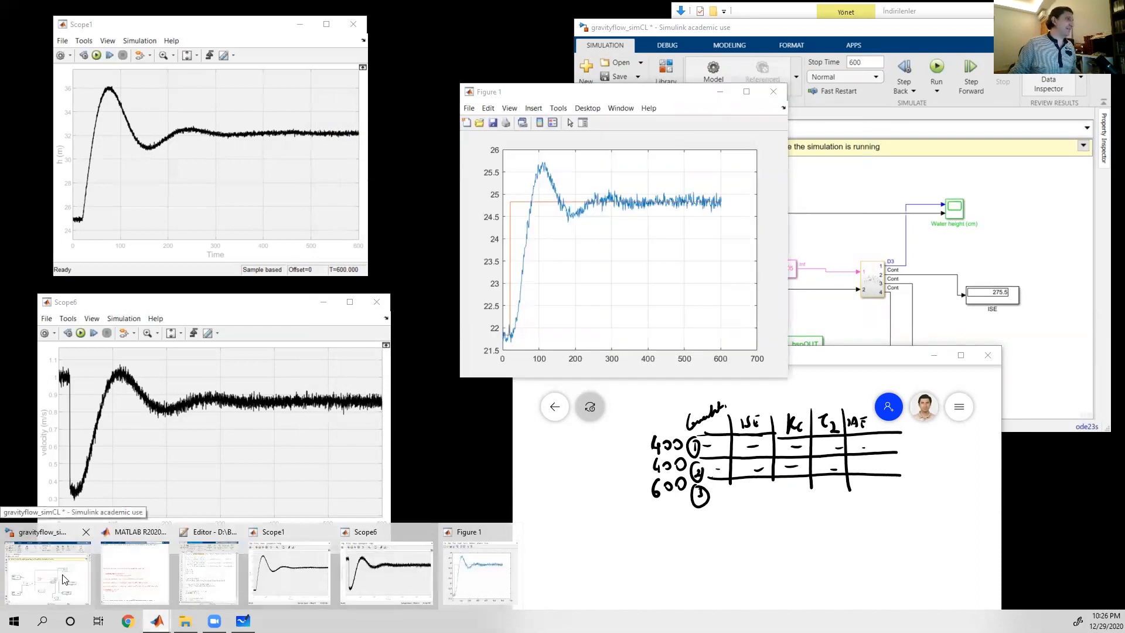
left_click(124, 580)
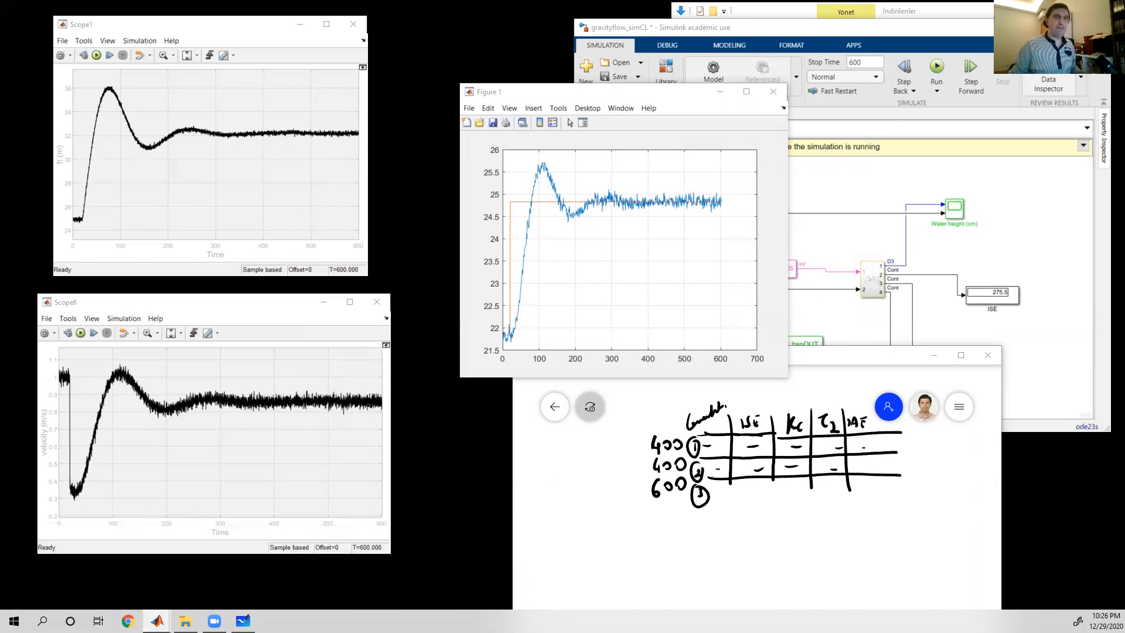
left_click_drag(707, 92, 921, 97)
left_click_drag(417, 67, 429, 47)
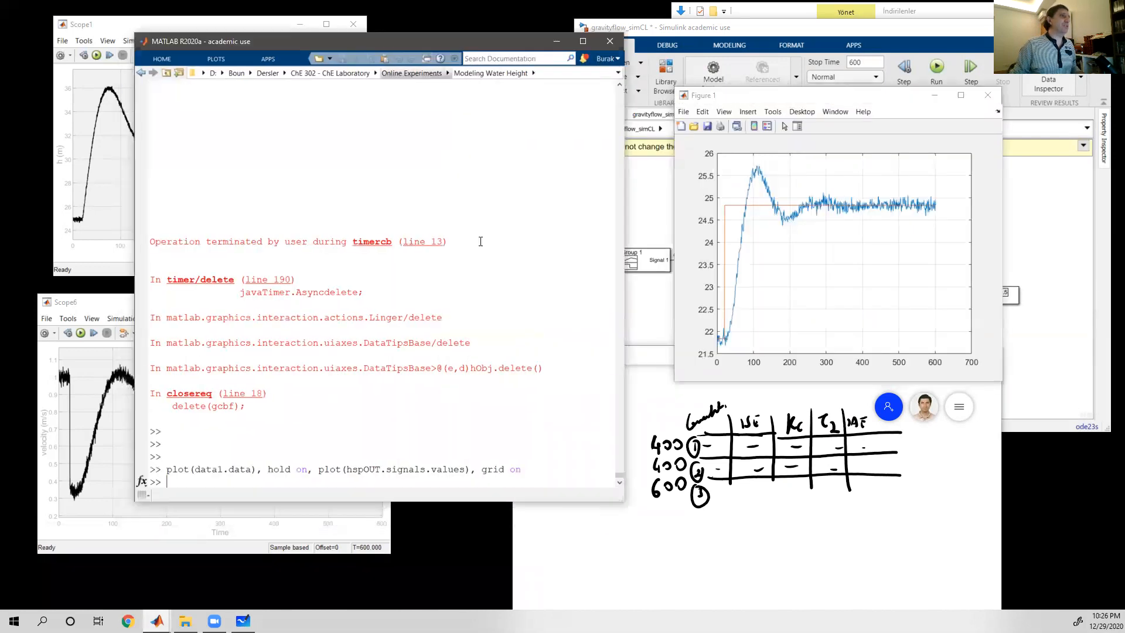
left_click(588, 436)
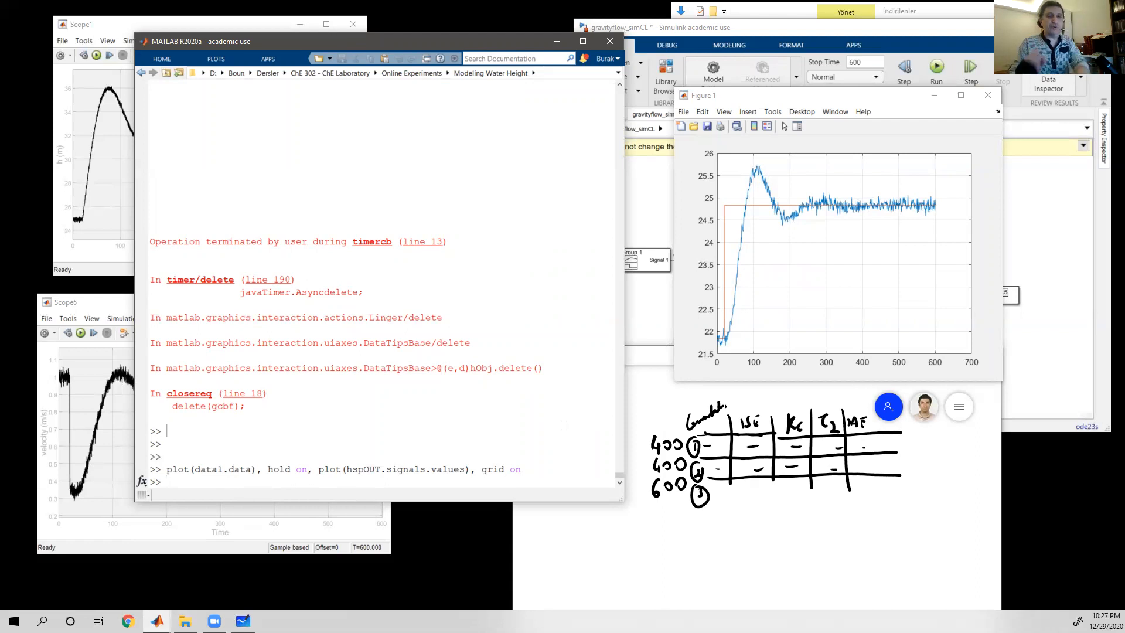
- Define the transfer function g = tf(1, [10 4 1]) in the command window
type("g ")
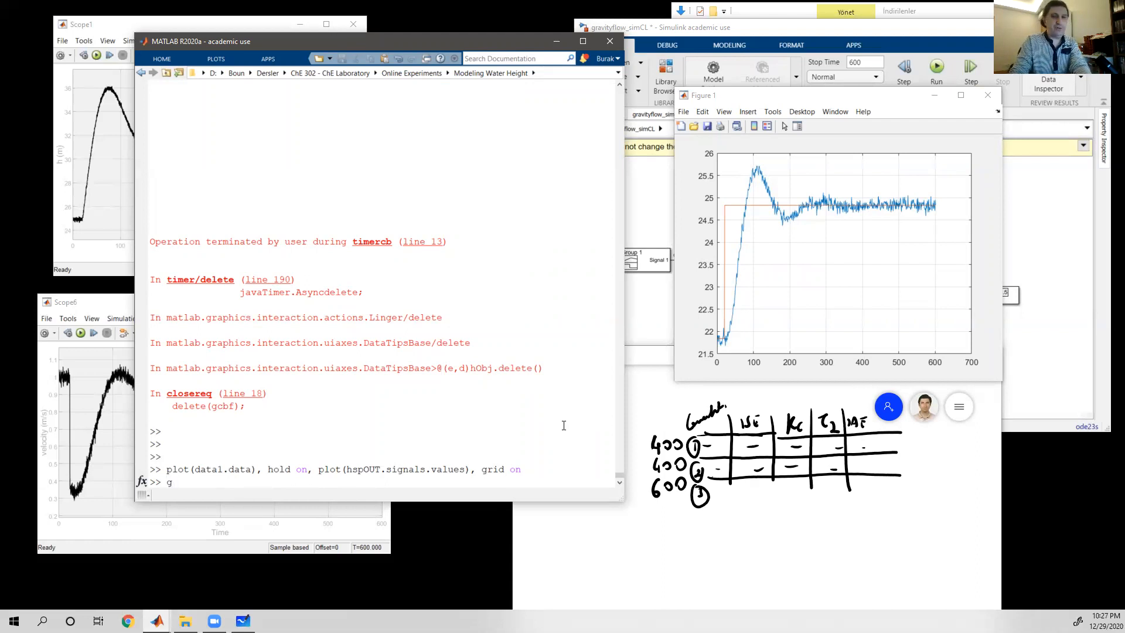
type("= tf(")
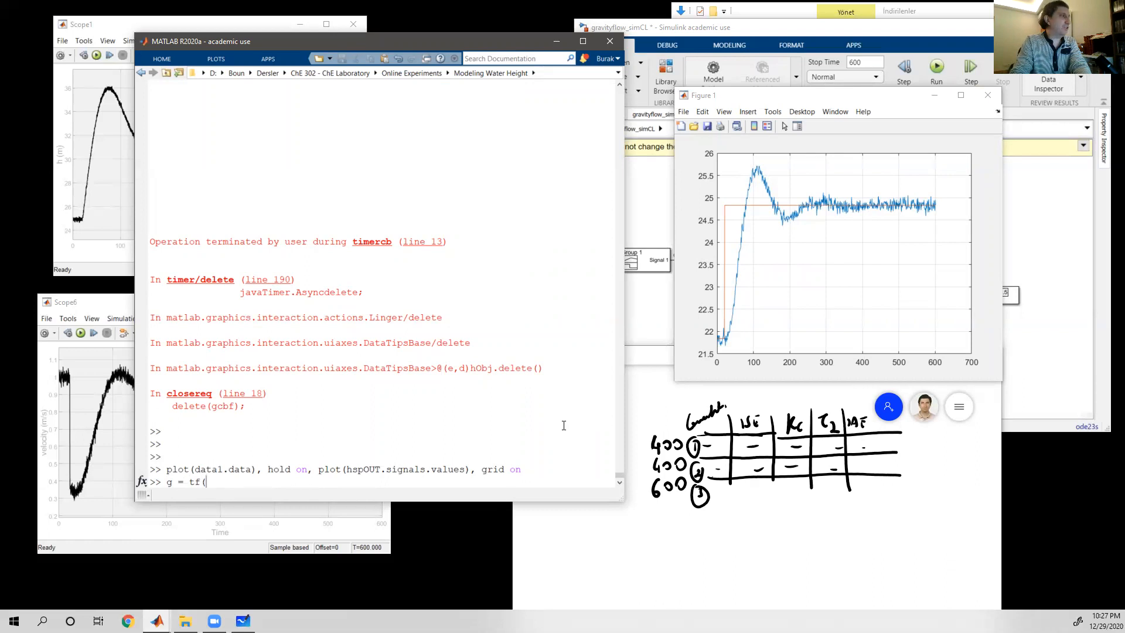
type("1, [10")
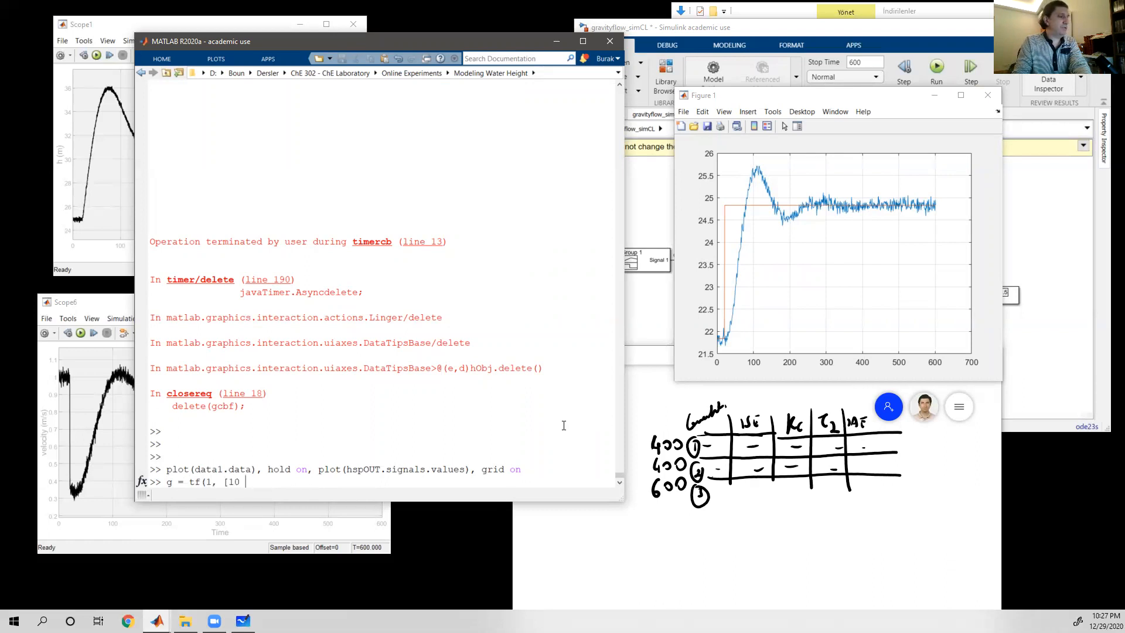
key("BackSpace")
key("BackSpace")
key("BackSpace")
type("4 1])")
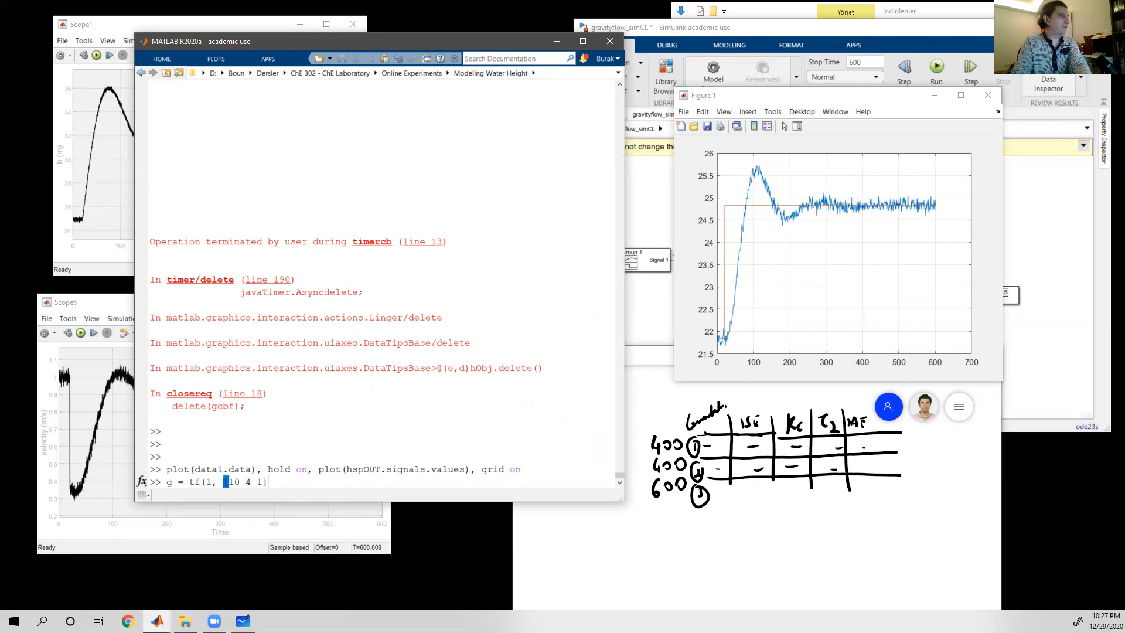
key("Return")
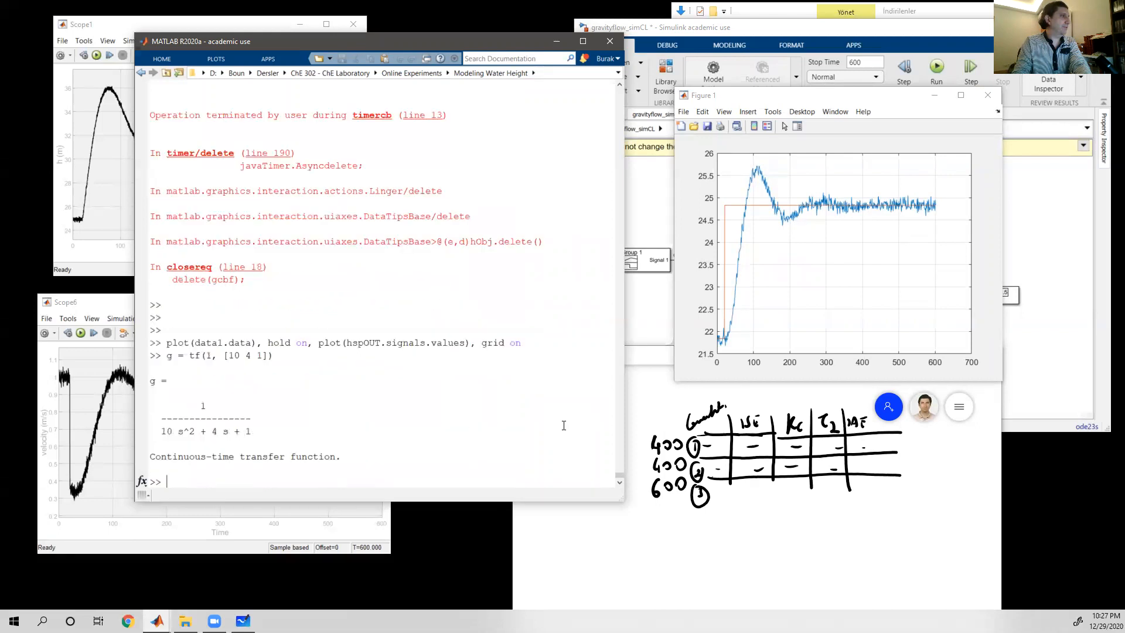
- Plot the pole-zero map of g in a fresh figure, closing the water height figure, and inspect the upper pole's details
type("pzmap(g)")
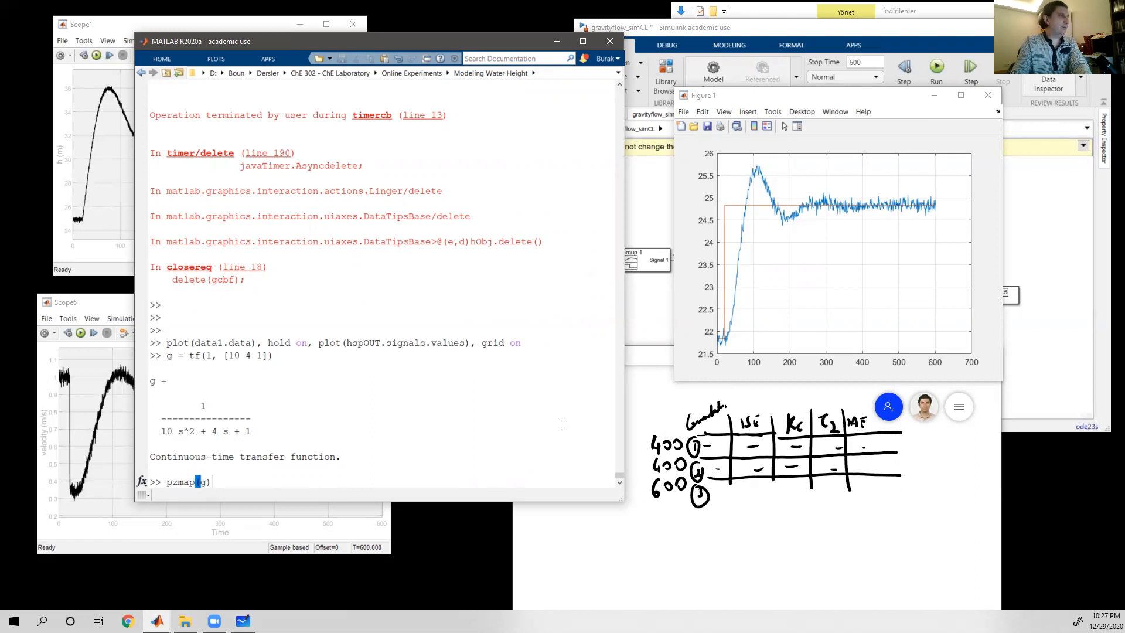
key("Return")
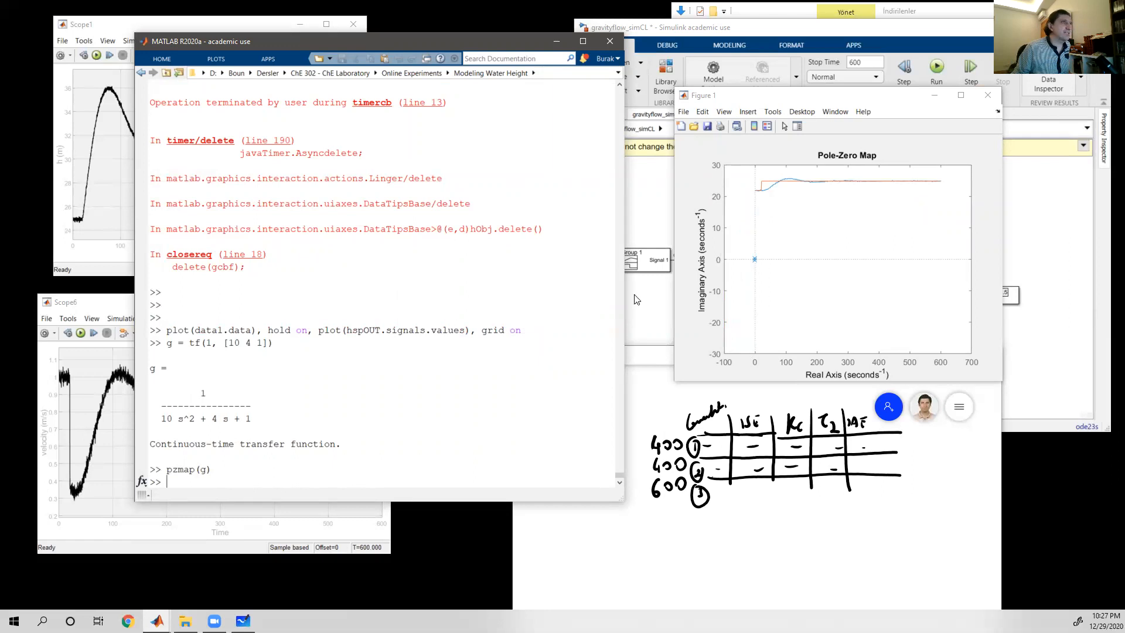
left_click(988, 95)
key("Up")
key("Return")
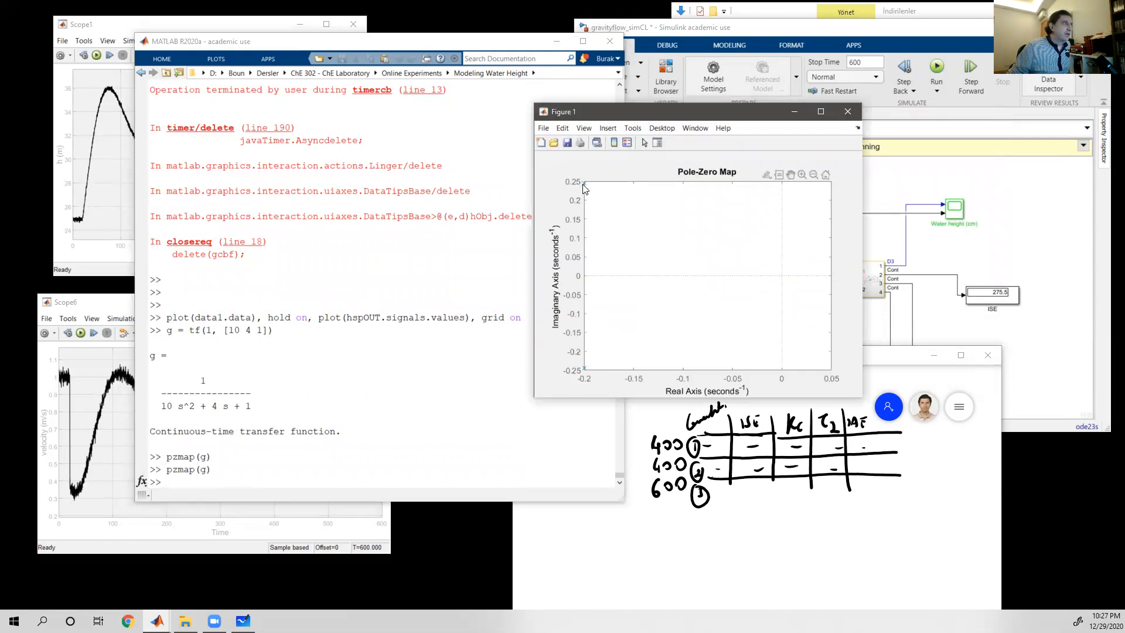
mouse_move(583, 186)
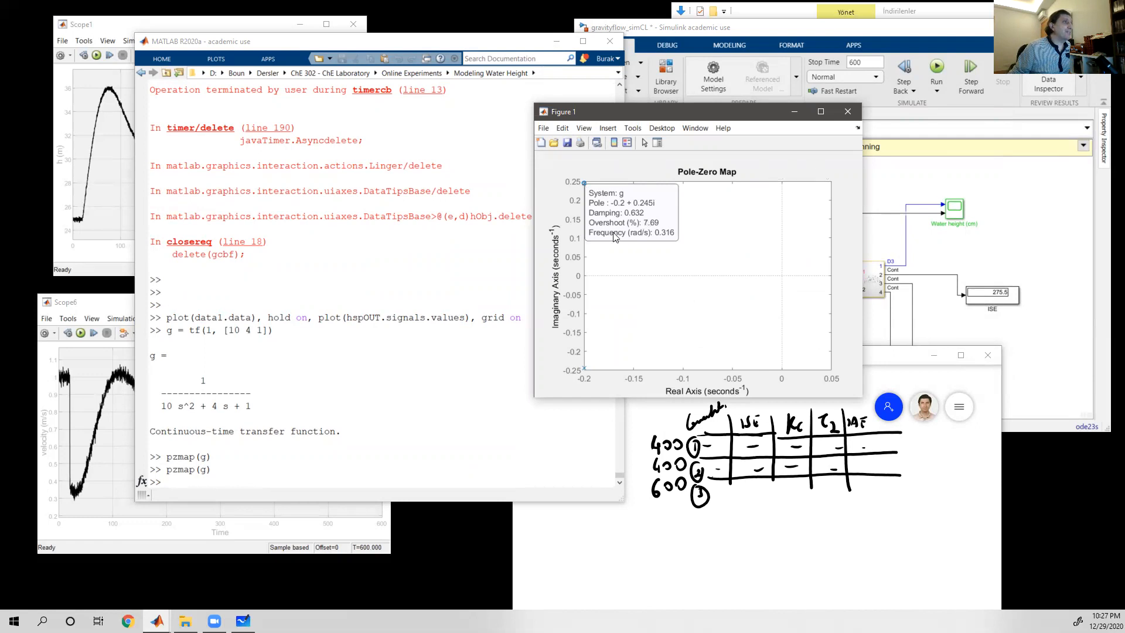
- Return to the command window and calculate the damping ratio of g with 4/2/sqrt(10)
left_click(577, 318)
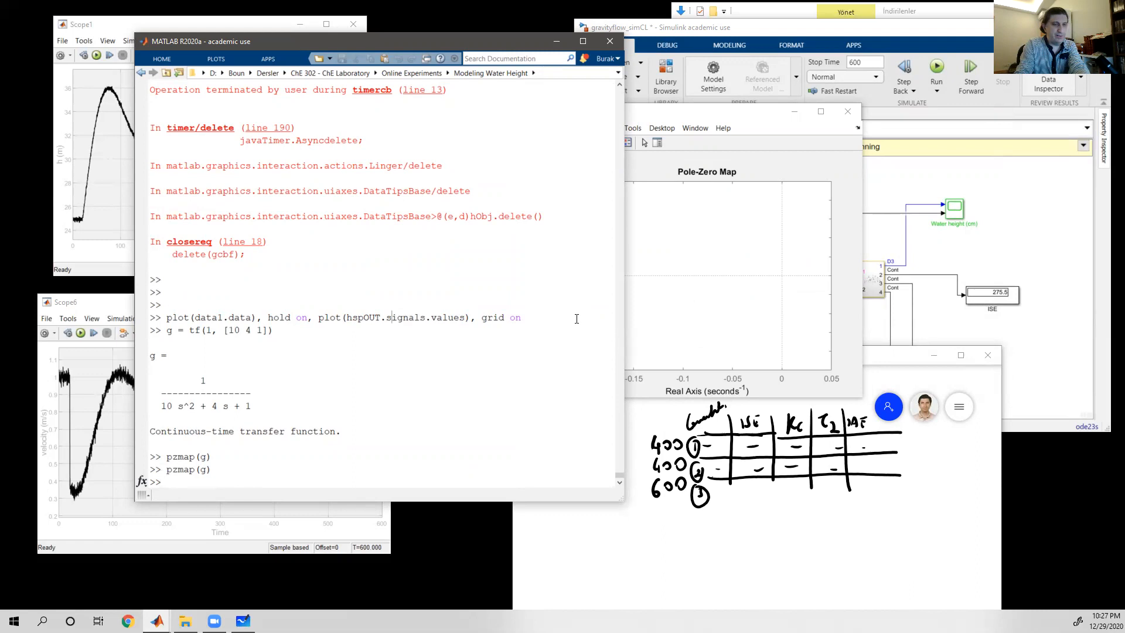
type("4/2/s")
type("()")
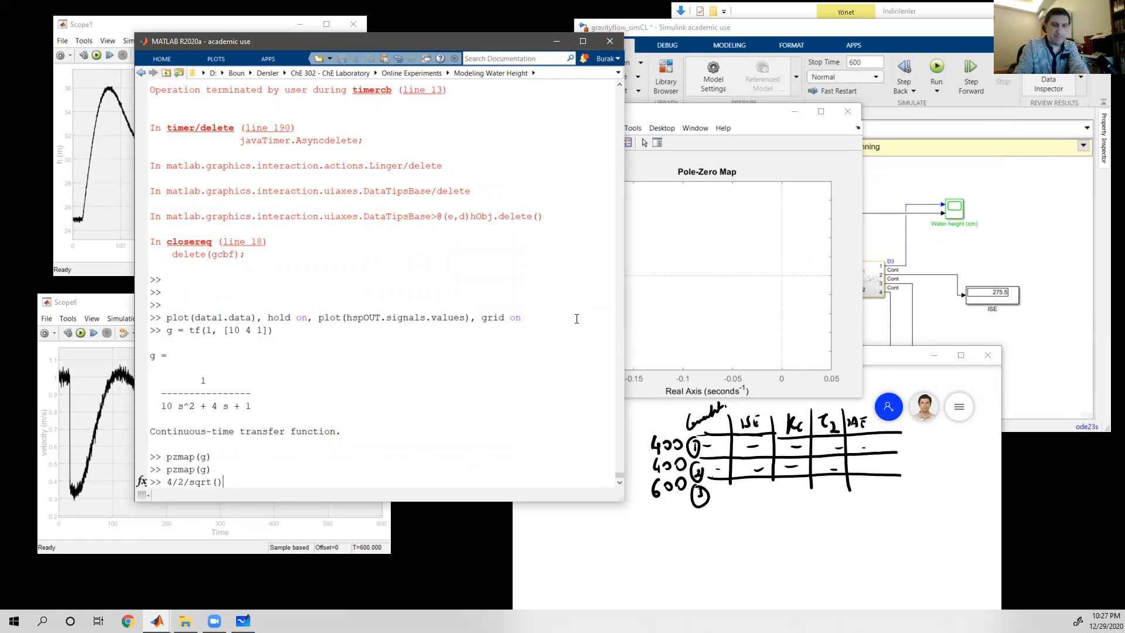
key("Left")
type("10")
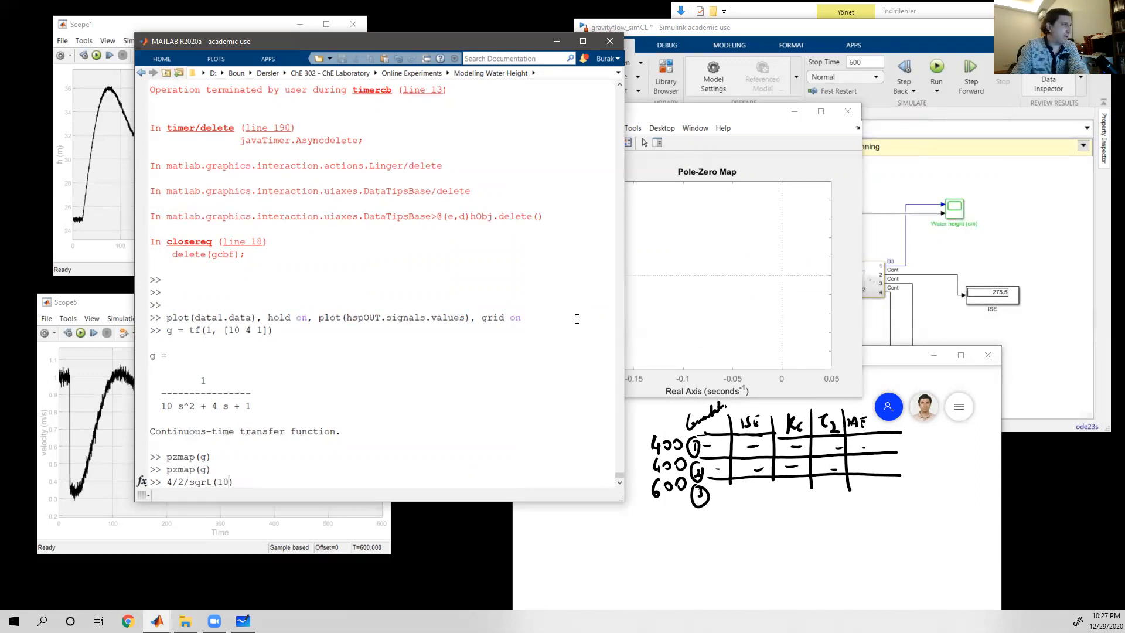
key("Return")
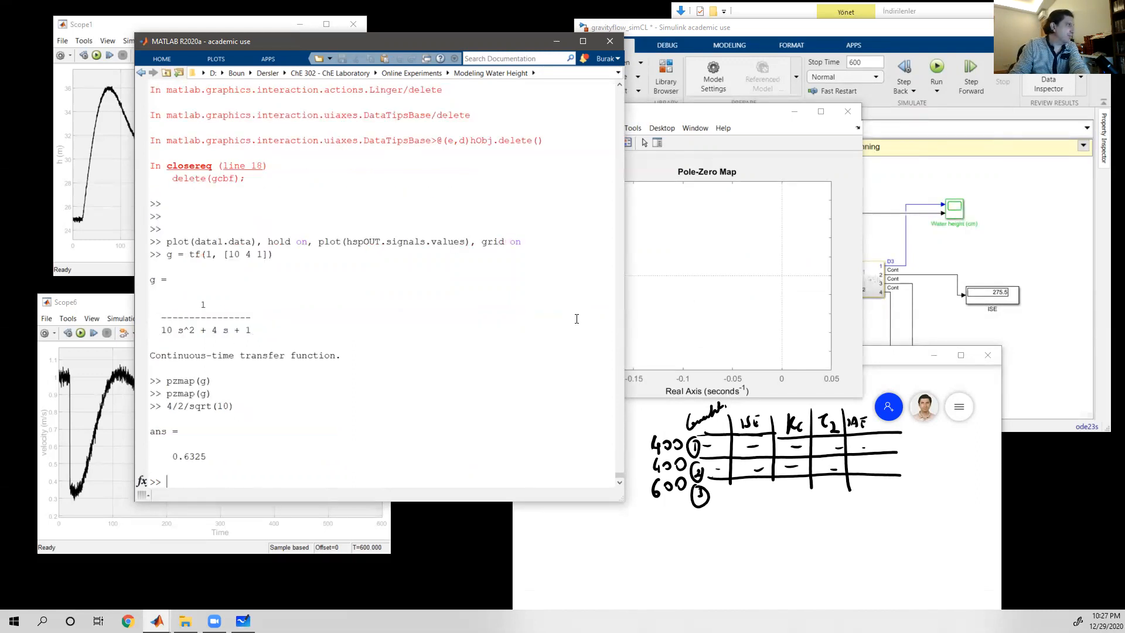
- Recalculate the damping ratio for a middle coefficient of 2 with 2/2/sqrt(10)
key("Up")
key("Left")
key("Left")
key("Left")
key("Left")
key("Left")
key("Left")
key("Left")
key("Left")
key("Left")
key("Left")
key("Left")
key("Left")
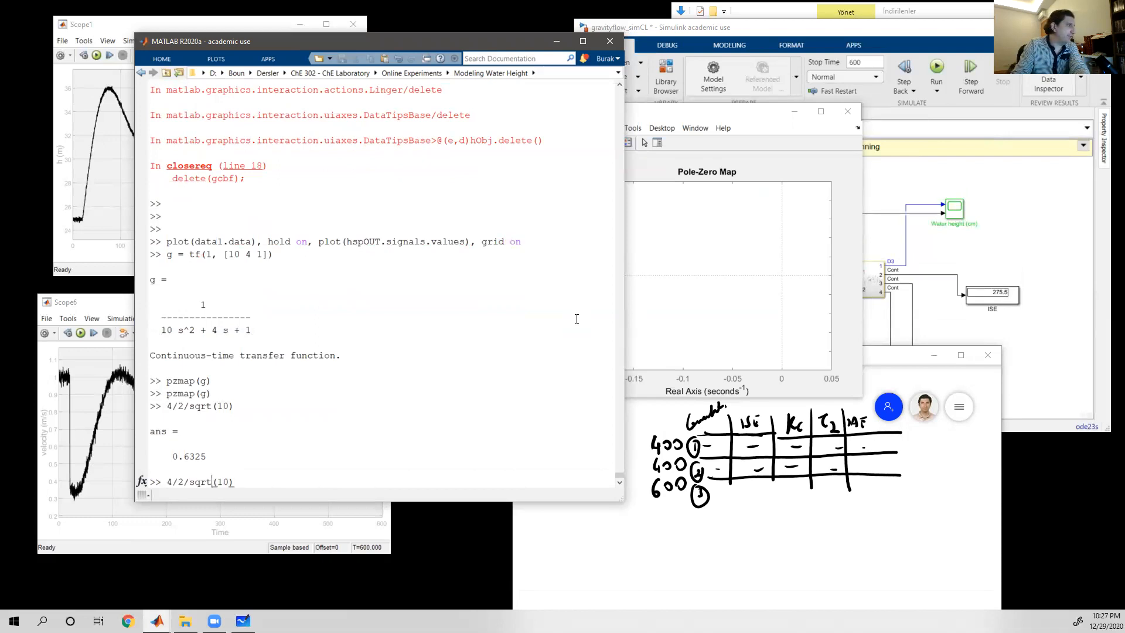
key("Delete")
type("2")
key("Return")
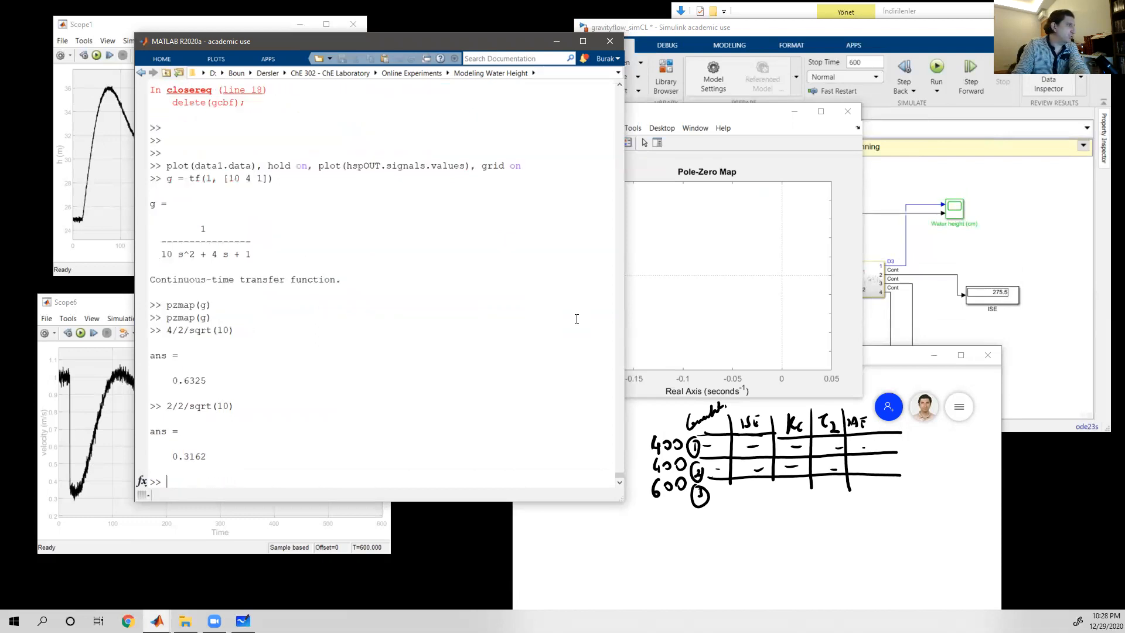
- Redefine the transfer function as g = tf(1, [10 2 1]) by reusing the earlier command
key("Up")
key("Up")
key("Up")
key("Up")
key("Left")
key("Left")
key("Left")
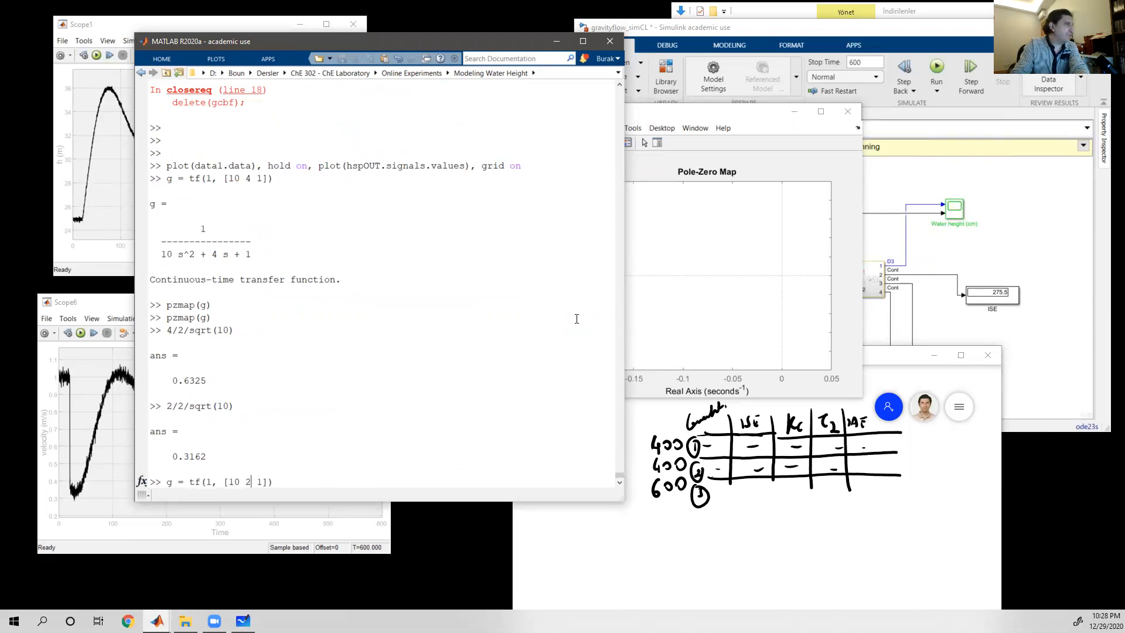
type("2")
key("Return")
- Plot the pole-zero map of the redefined g with pzmap(g) and inspect the upper pole's damping and overshoot
type("pzmap(g)")
key("Return")
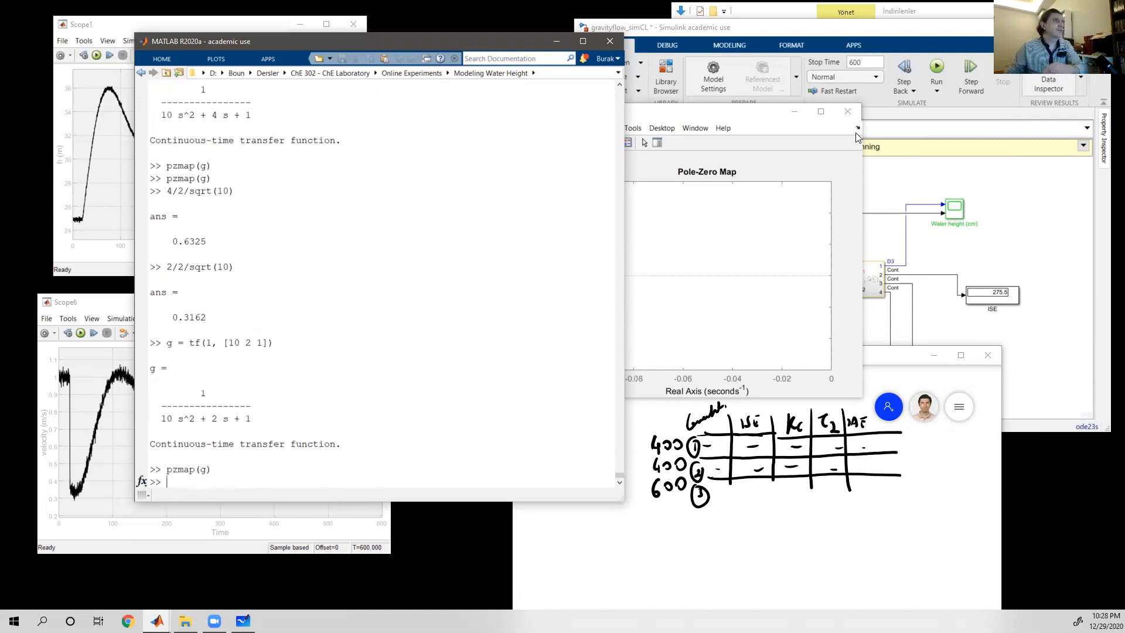
left_click(754, 205)
mouse_move(584, 182)
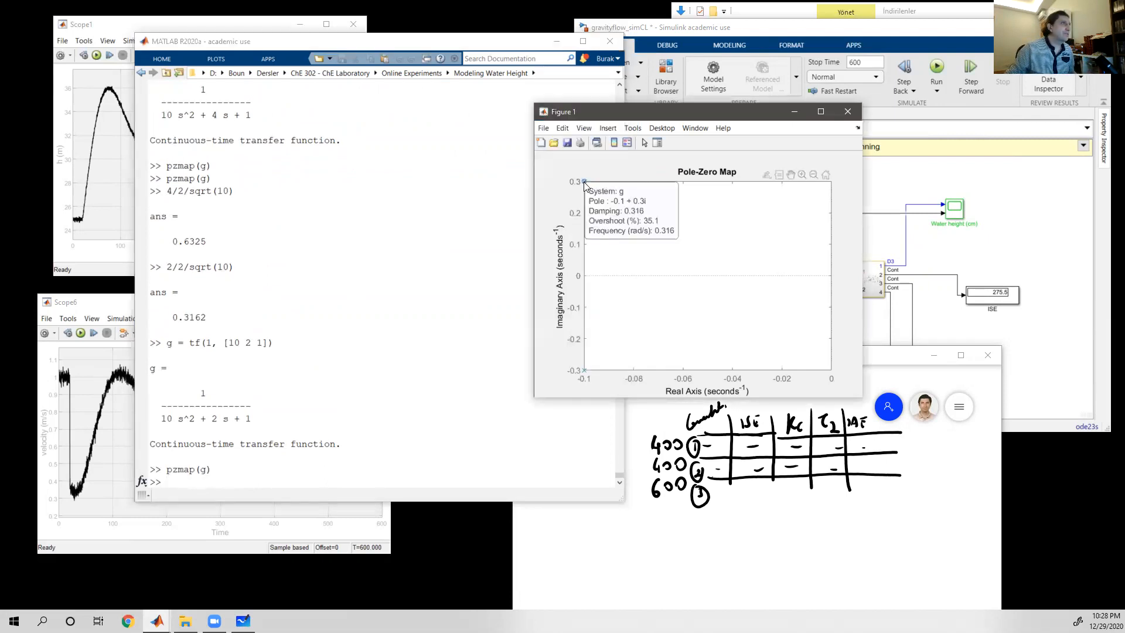
- Close the pole-zero map, plot the step response with step(g), and mark the curve's first peak with a data tip
left_click(848, 111)
type("step")
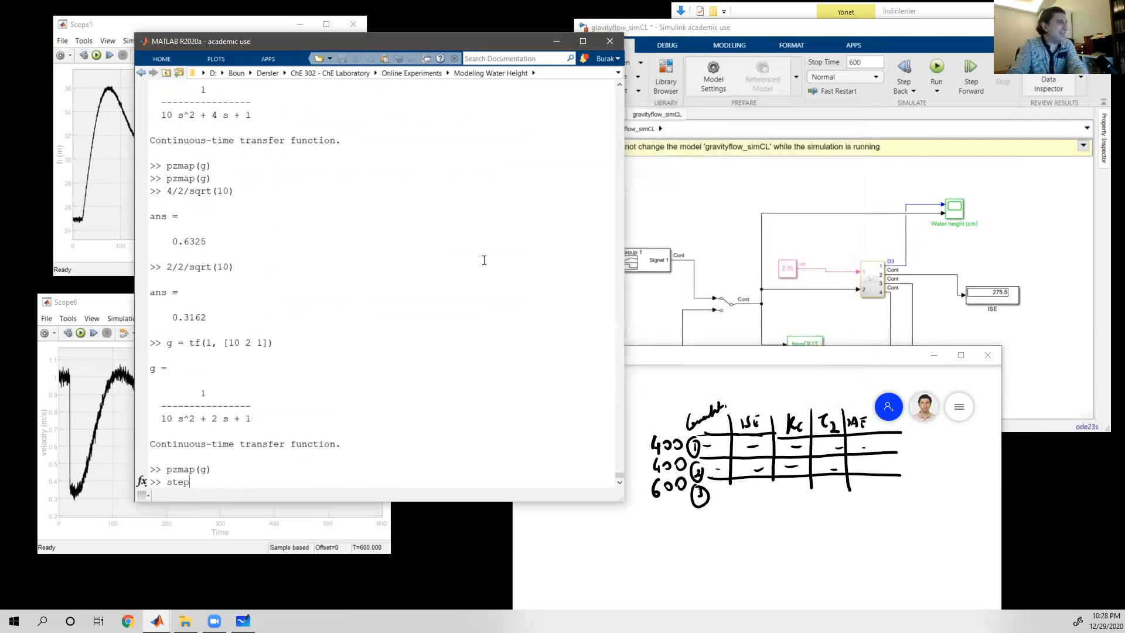
type("(g)")
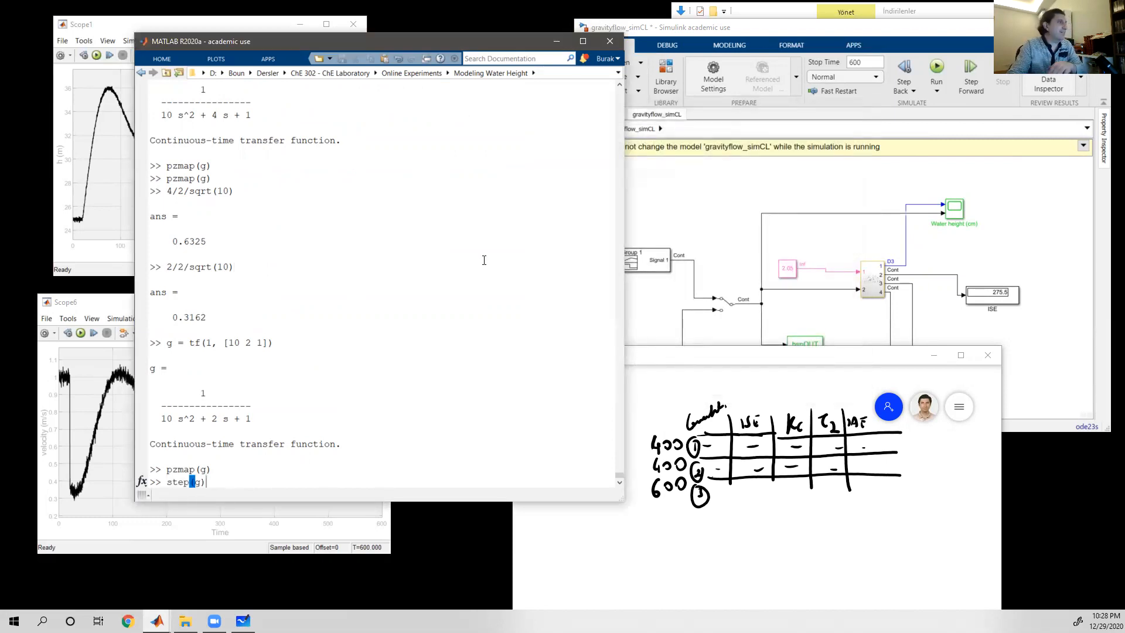
key("Return")
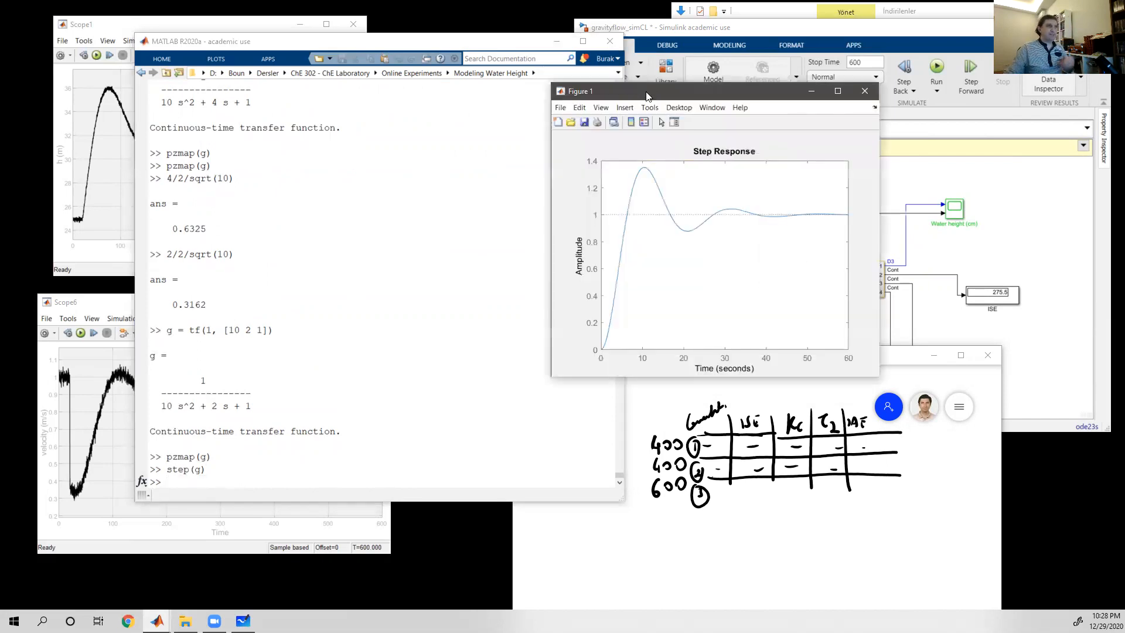
left_click(644, 171)
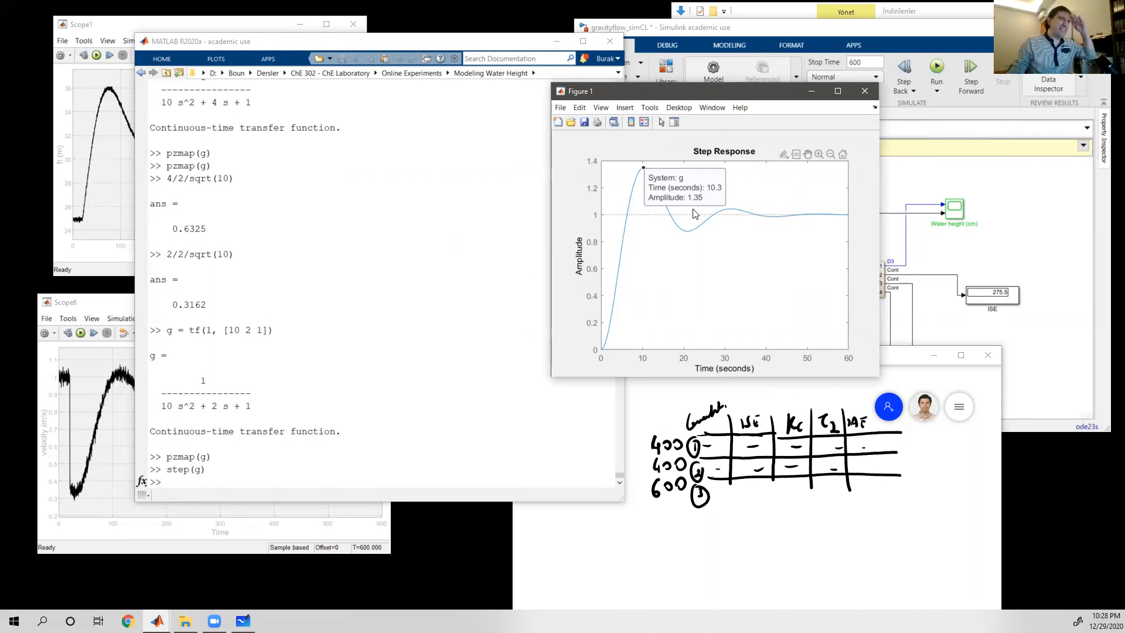
- Close the step response figure and redefine the transfer function as g = tf(1, [10 2.5 1])
left_click(864, 91)
key("Up")
key("Up")
key("Up")
key("Left")
key("Left")
key("Left")
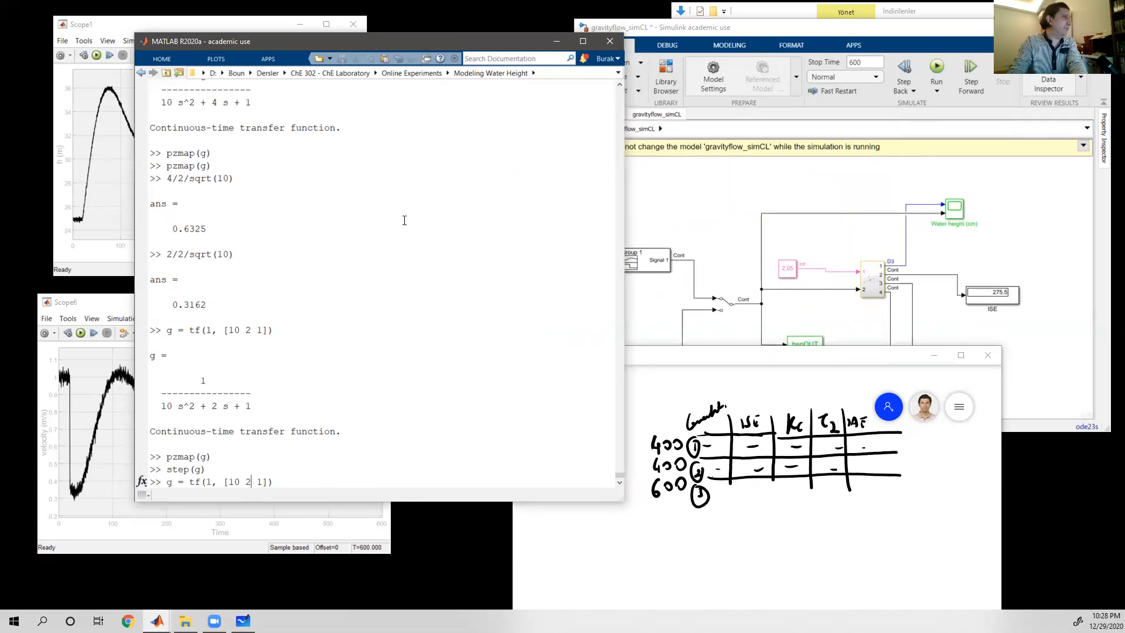
type(".5")
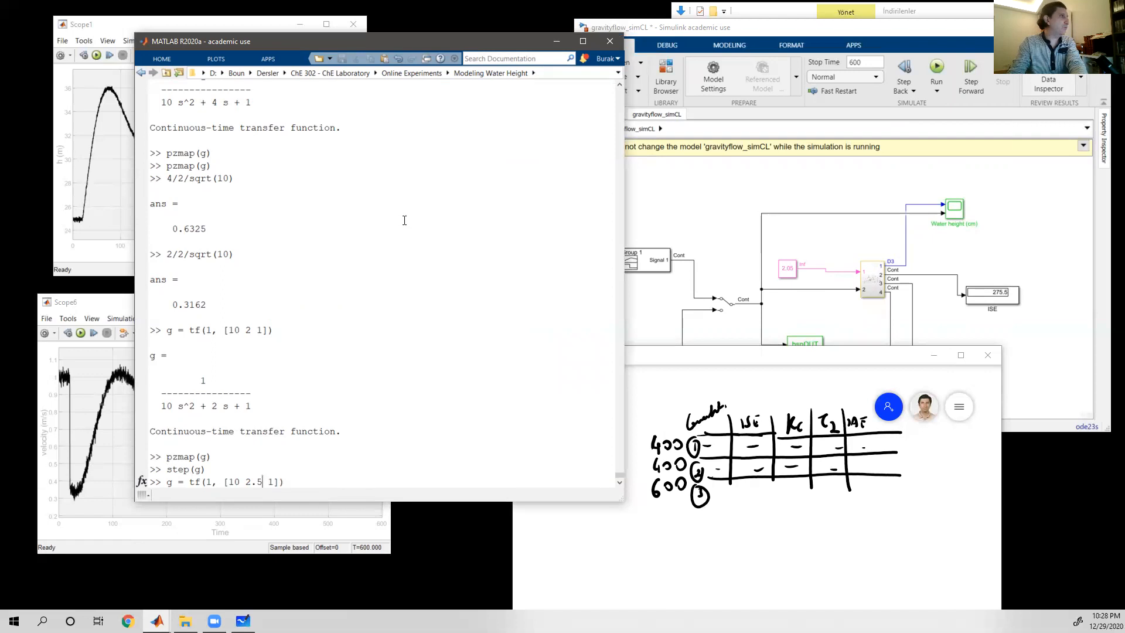
key("Return")
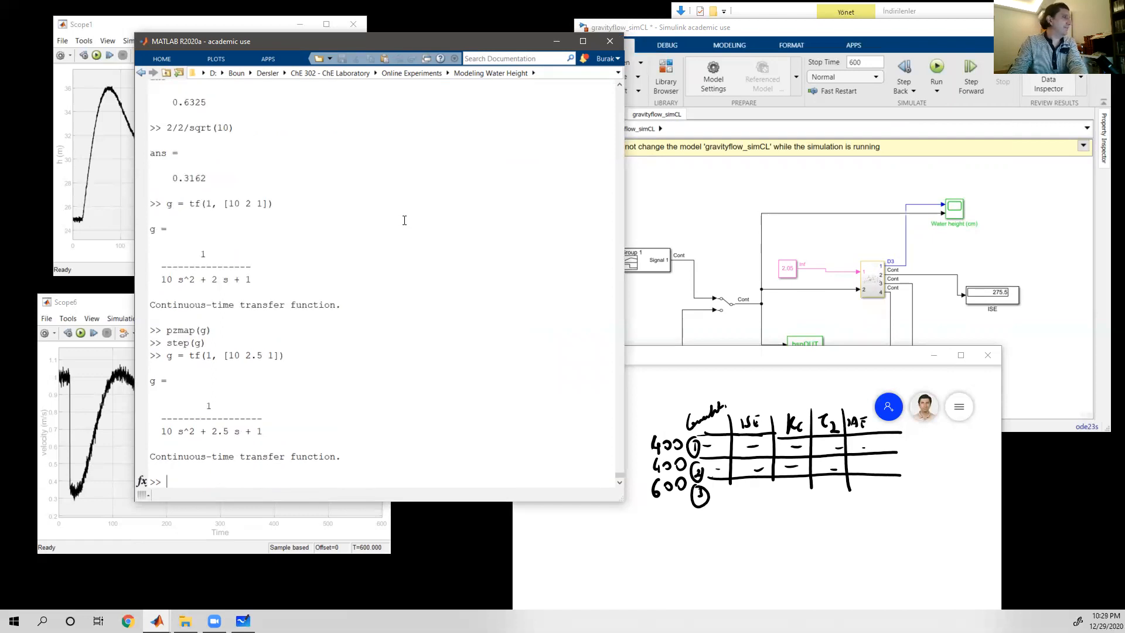
- Recall the earlier damping ratio calculation and evaluate it as 2.5/2/sqrt(10)
key("Up")
key("Up")
key("Up")
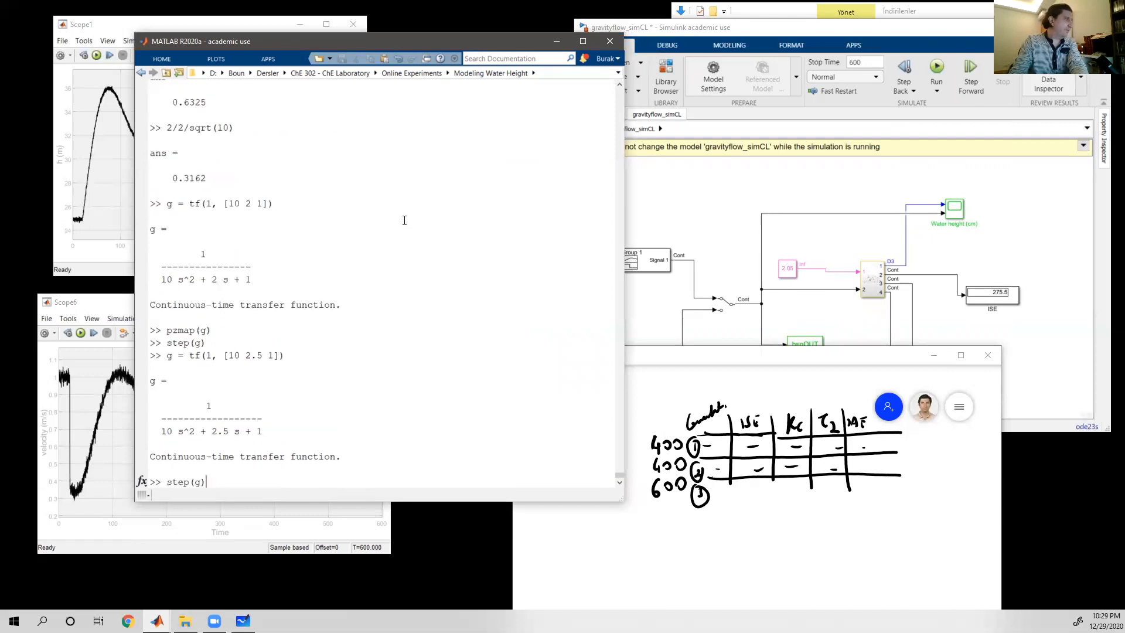
key("Up")
key("Up")
key("Left")
key("Left")
key("Left")
key("Left")
key("Left")
key("Left")
key("Left")
key("Home")
key("Right")
type(".5")
key("Return")
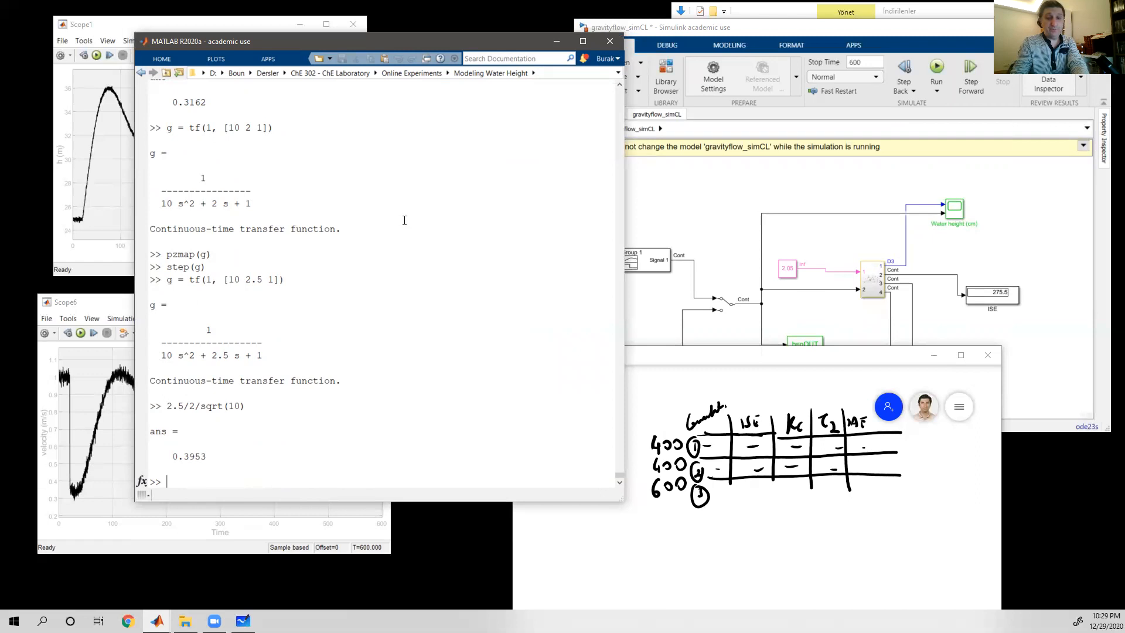
- Plot the step response of the updated g, turn on its grid, and bring the figure to the front with shg
type("step(g)")
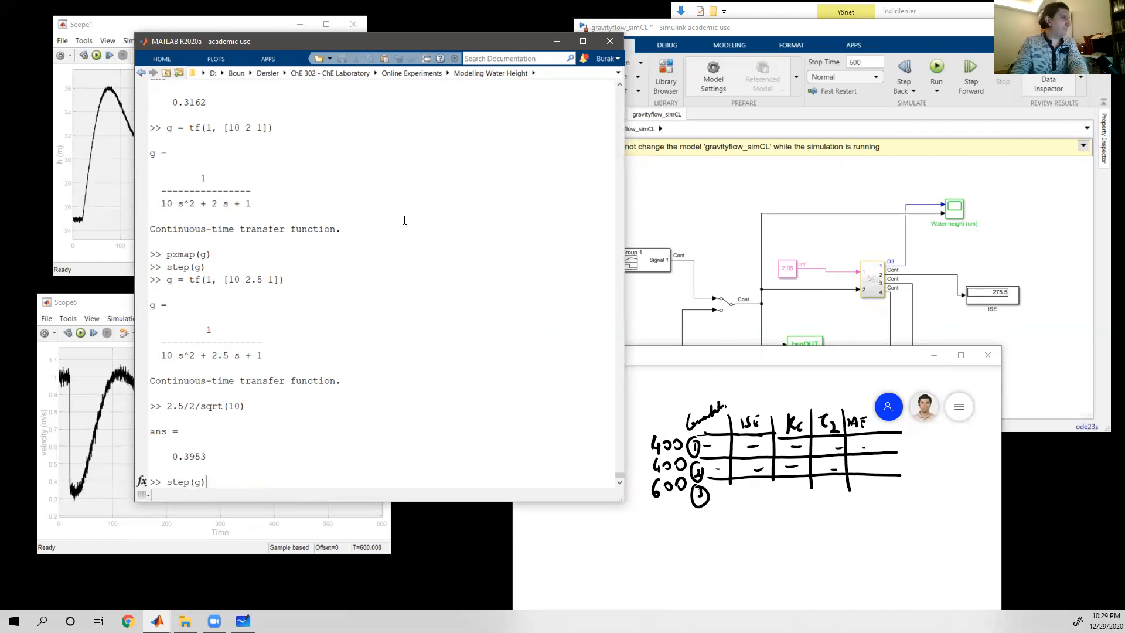
key("Return")
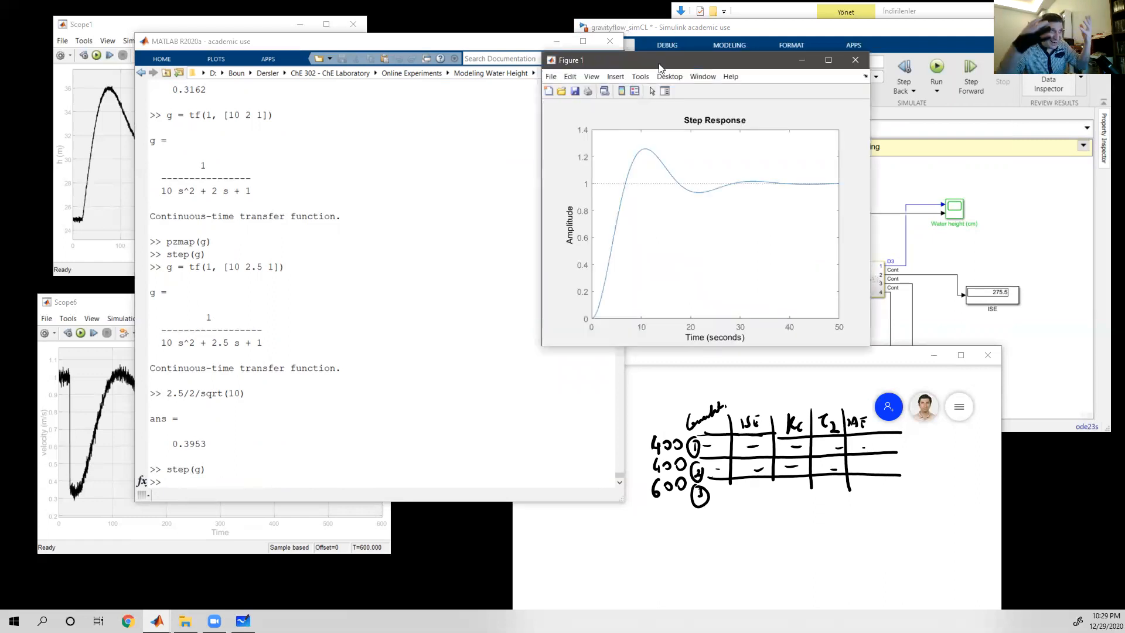
type("grid")
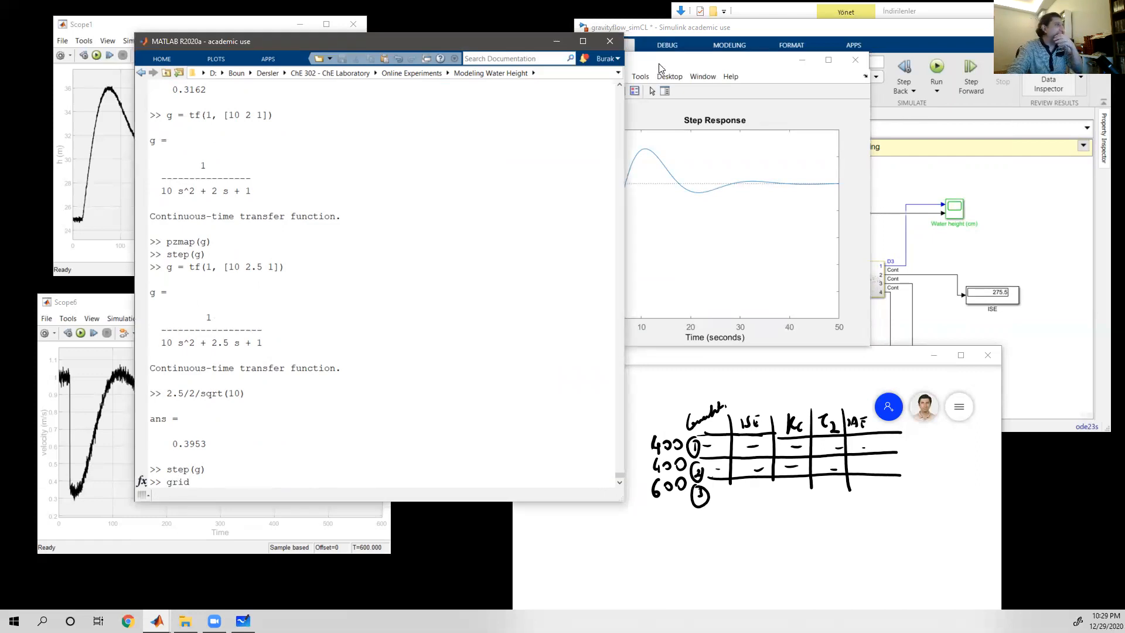
key("Return")
type("shg")
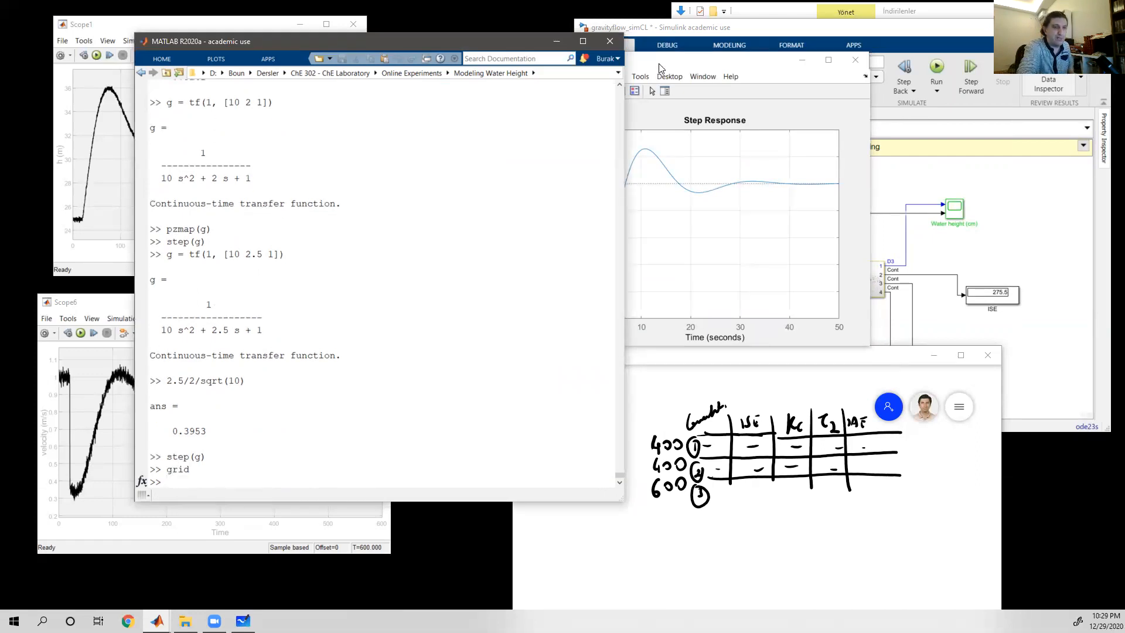
key("Return")
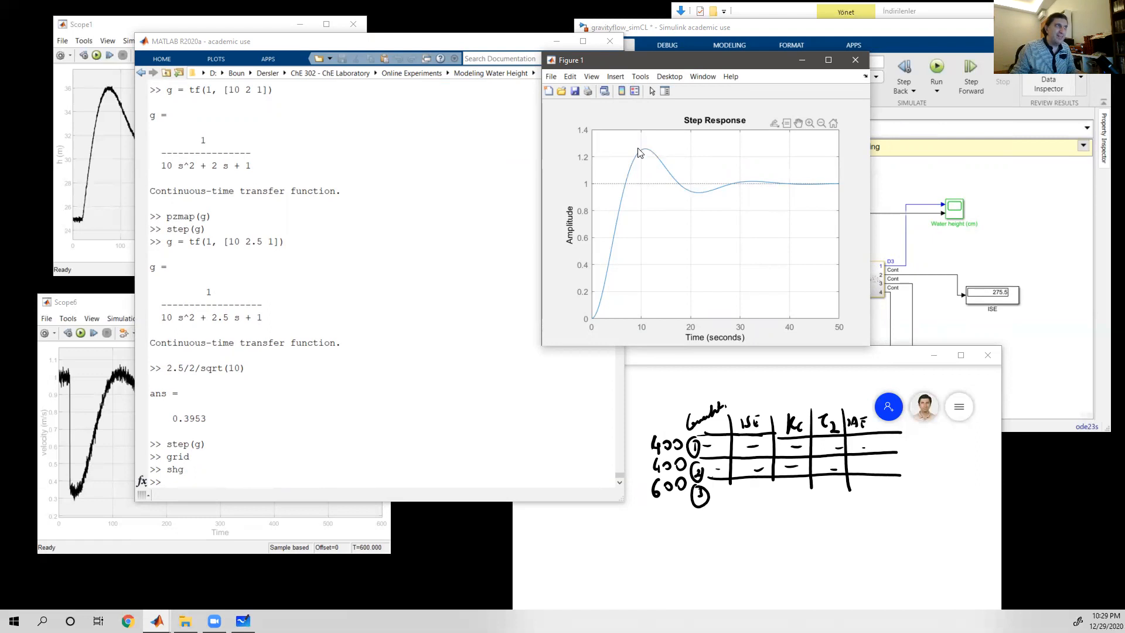
- Check the first peak of the step response with a data tip, removing the tip when done
mouse_move(644, 151)
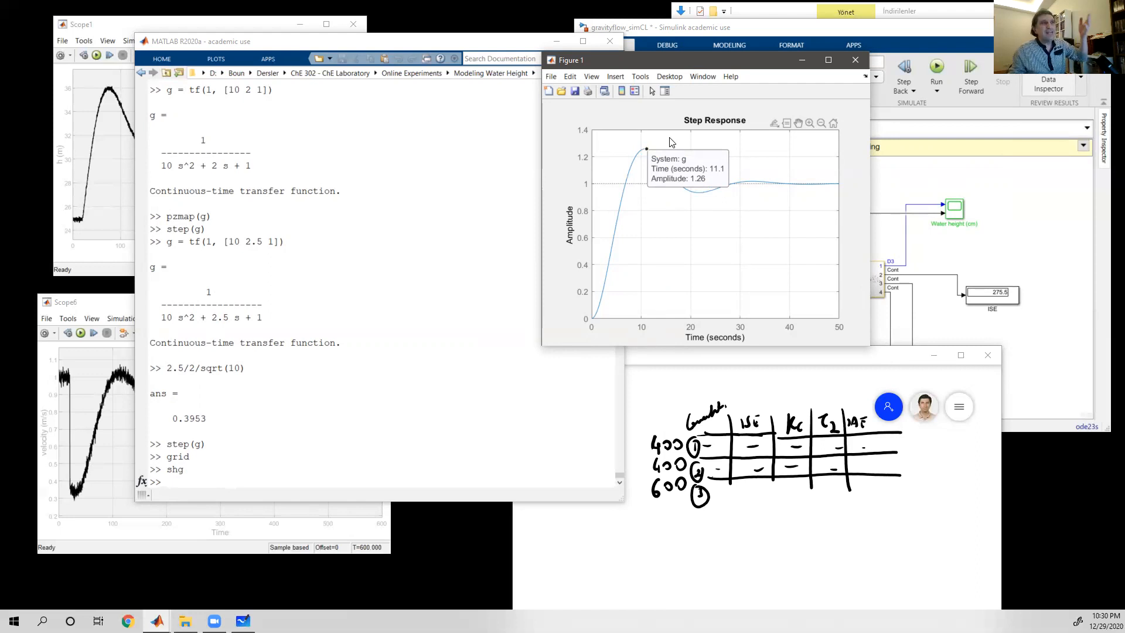
right_click(705, 160)
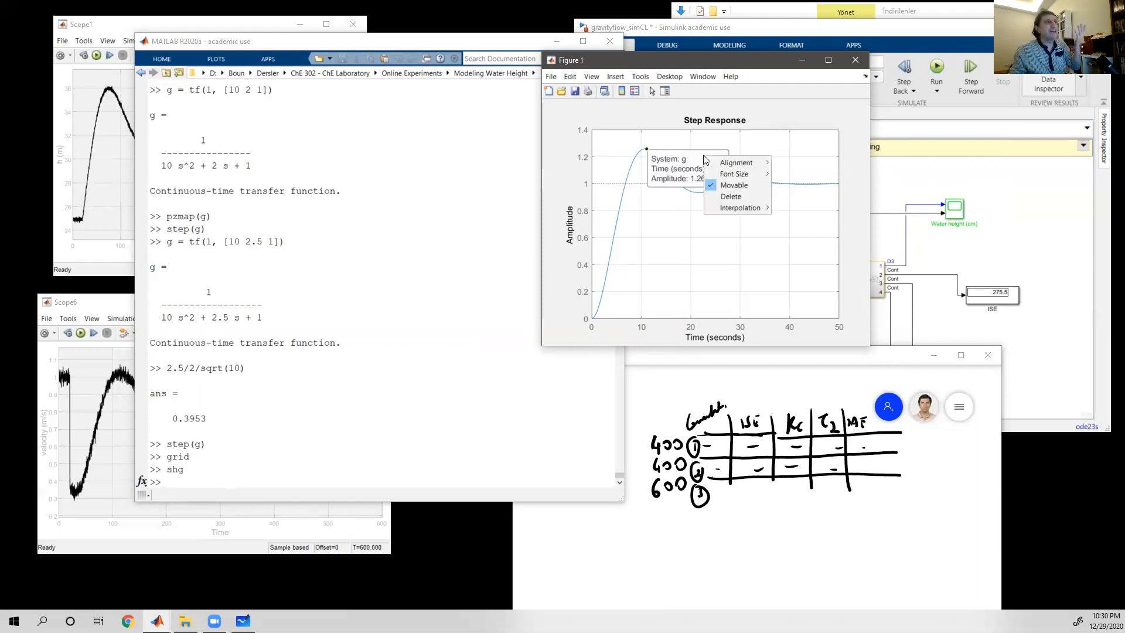
left_click(726, 198)
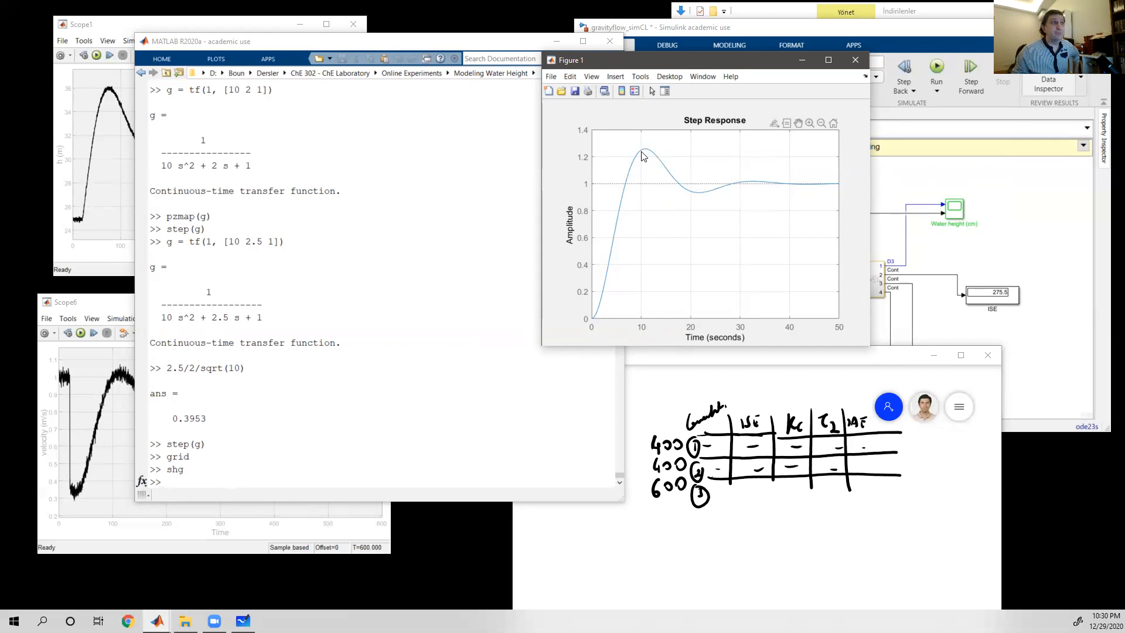
- Inspect the second and first peaks of the step response with data tips, deleting the first-peak tip when done
left_click(752, 182)
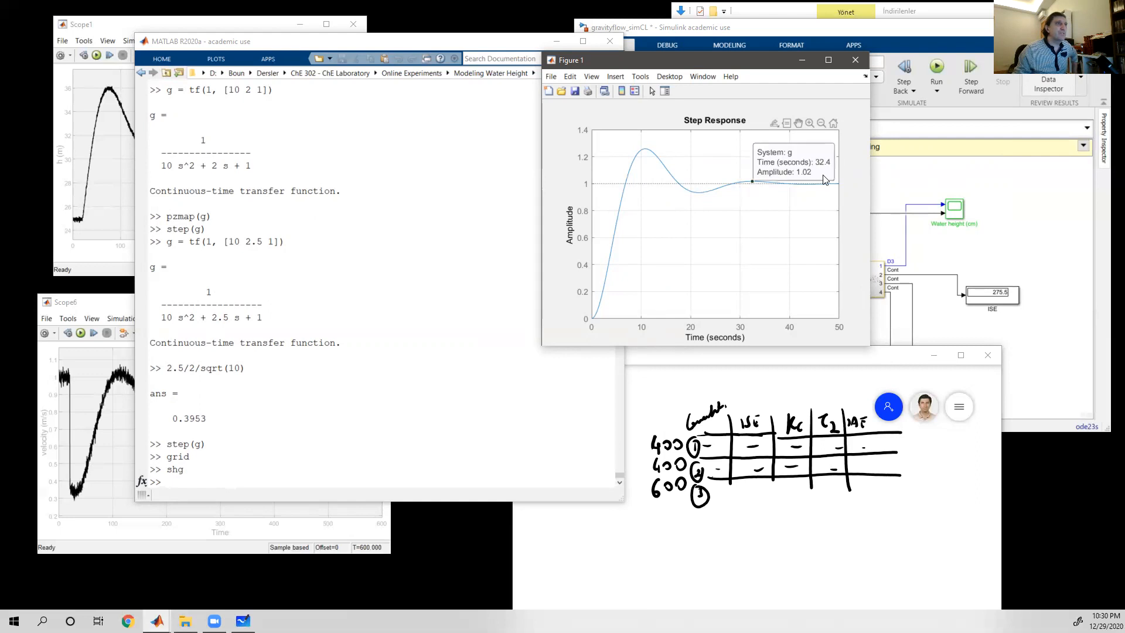
left_click(643, 150)
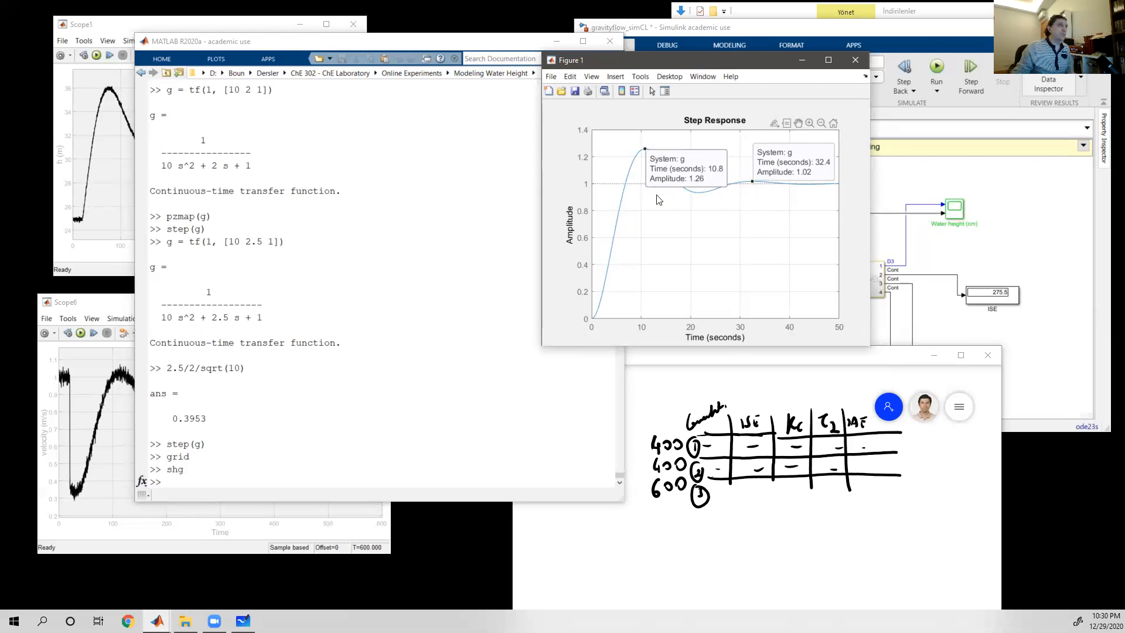
right_click(658, 174)
left_click(685, 218)
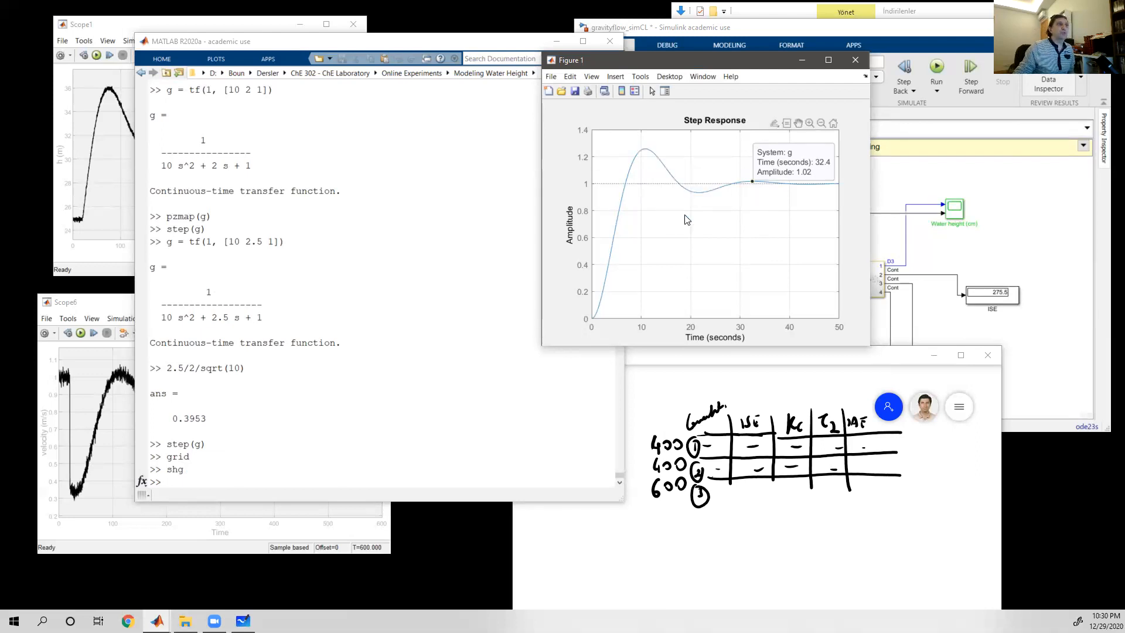
- Plot data1.data and hspOUT.signals.values together in a new figure with hold and grid on, and move Figure 1 beside it
left_click(380, 221)
type("figure")
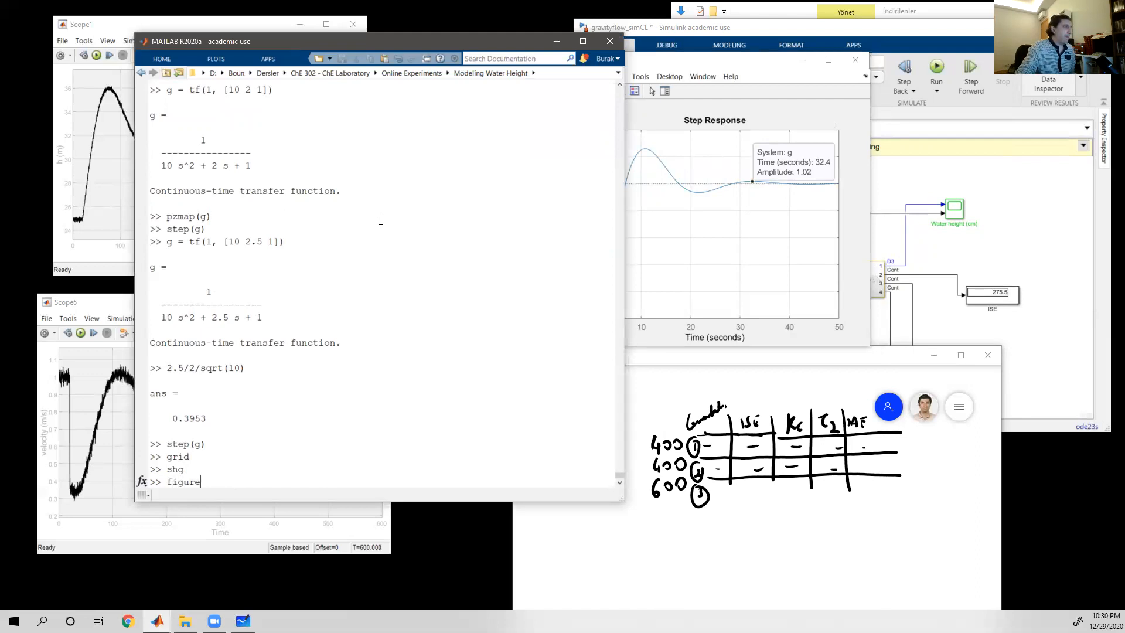
key("Return")
left_click(381, 220)
type("pl")
key("Up")
key("Return")
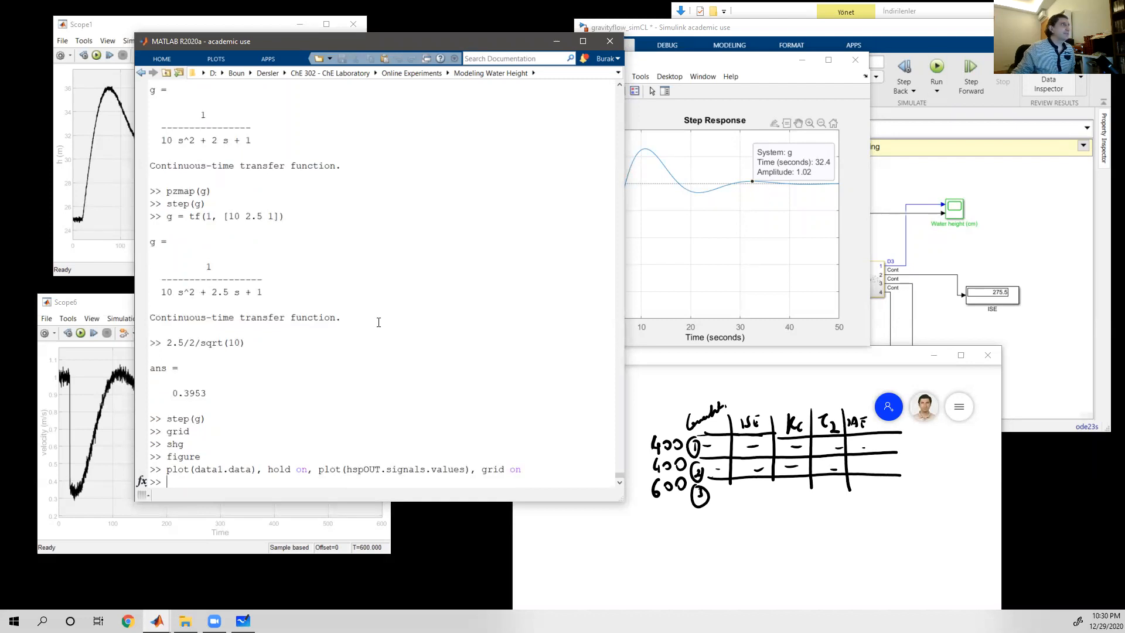
mouse_move(157, 620)
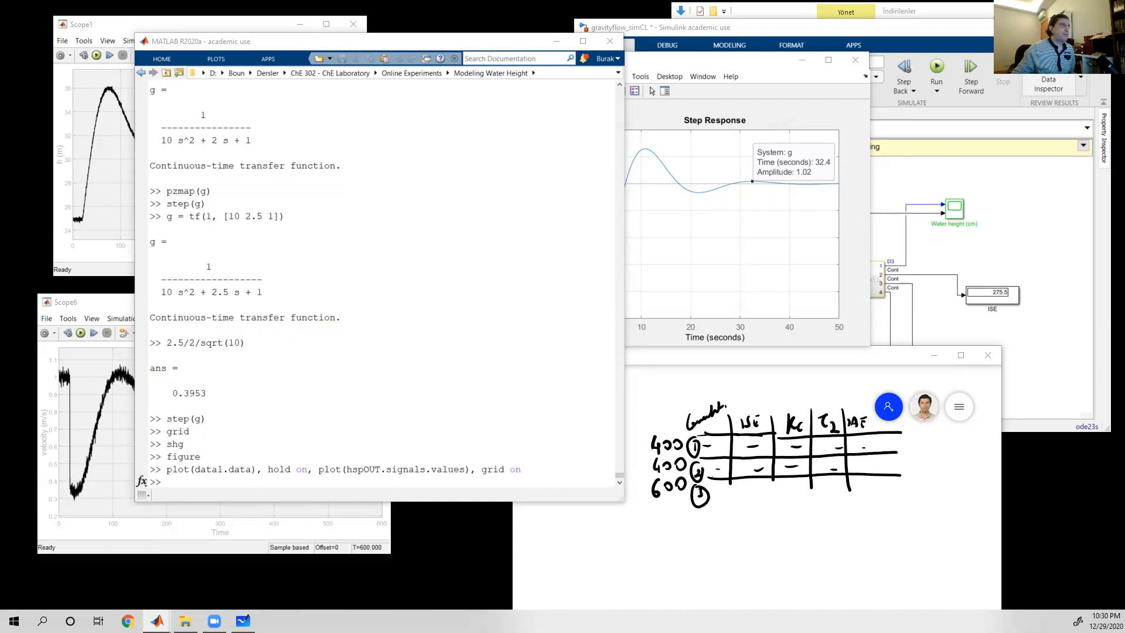
left_click_drag(666, 59, 712, 60)
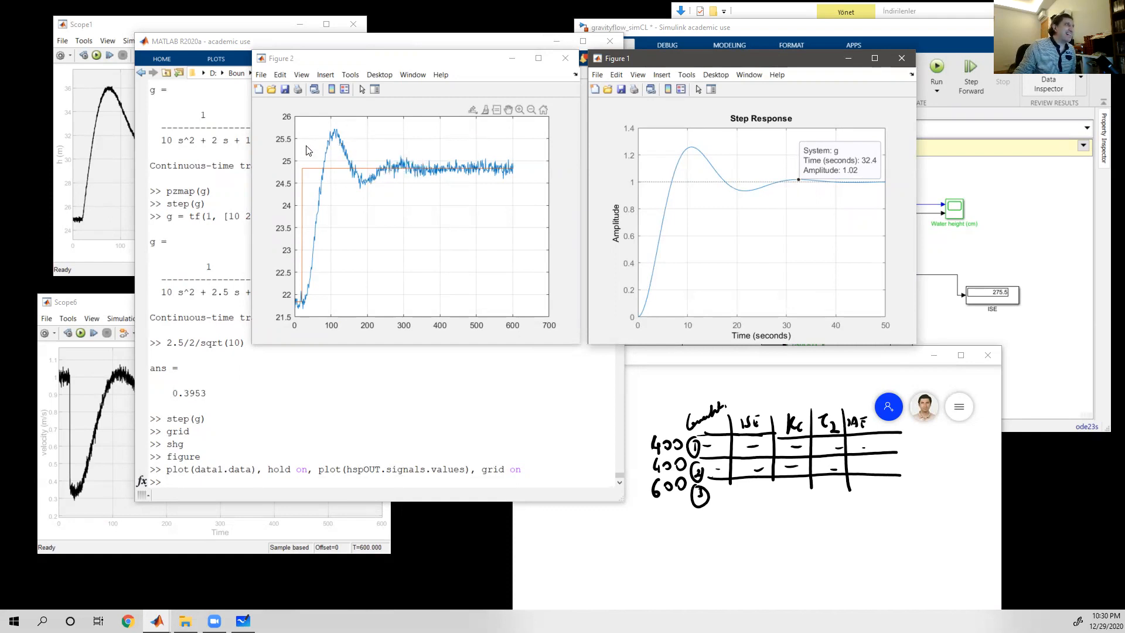
- Read the water height response in Figure 2 with data tips at its peak, the setpoint crossing and the setpoint line
left_click(334, 131)
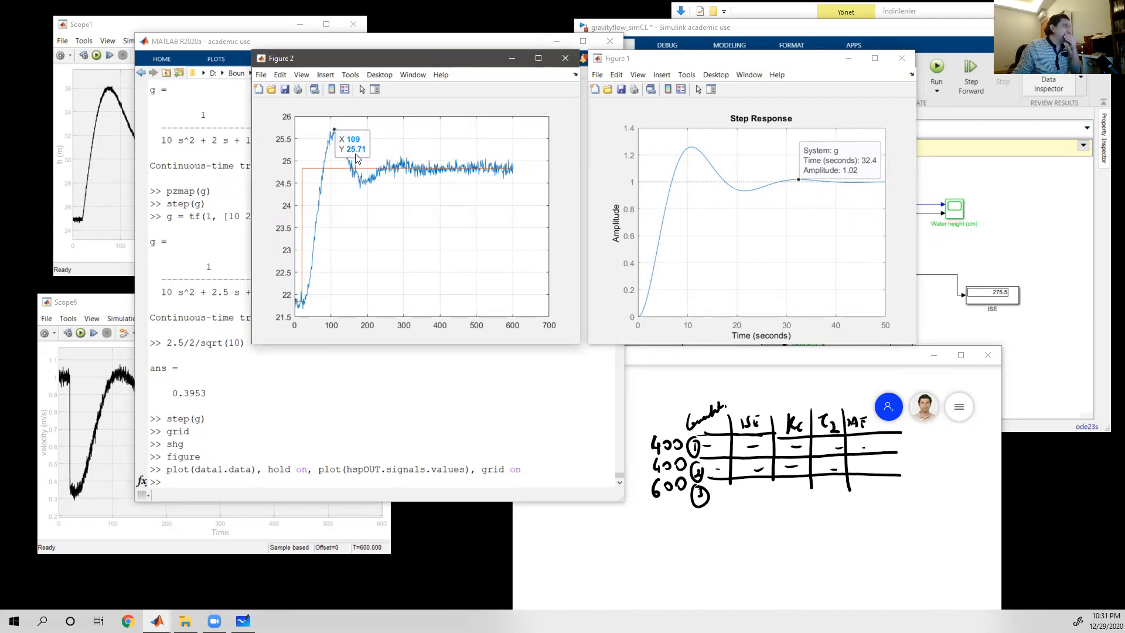
left_click(328, 168)
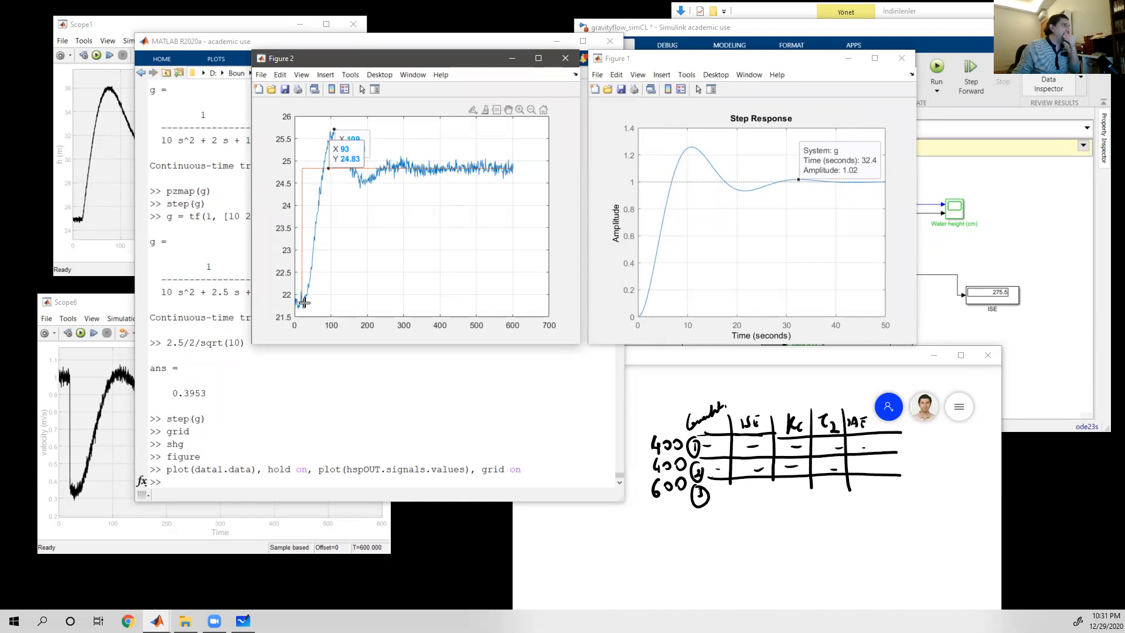
mouse_move(305, 168)
left_click(304, 168)
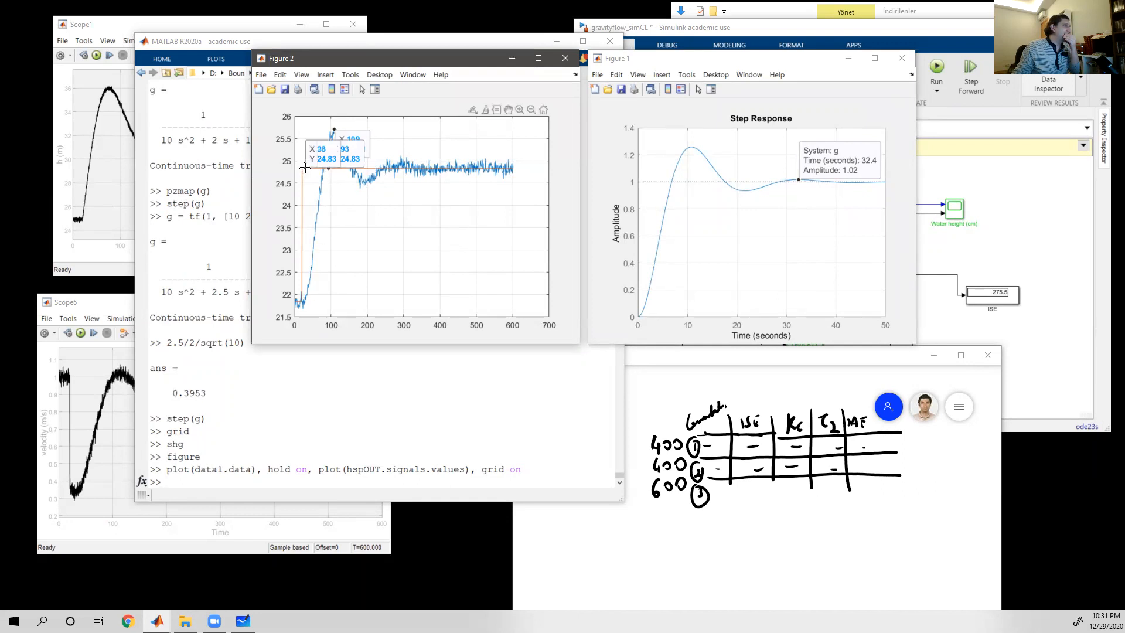
- Evaluate the overshoot ratio as .9/4 in the command window
left_click(296, 396)
type(".9/")
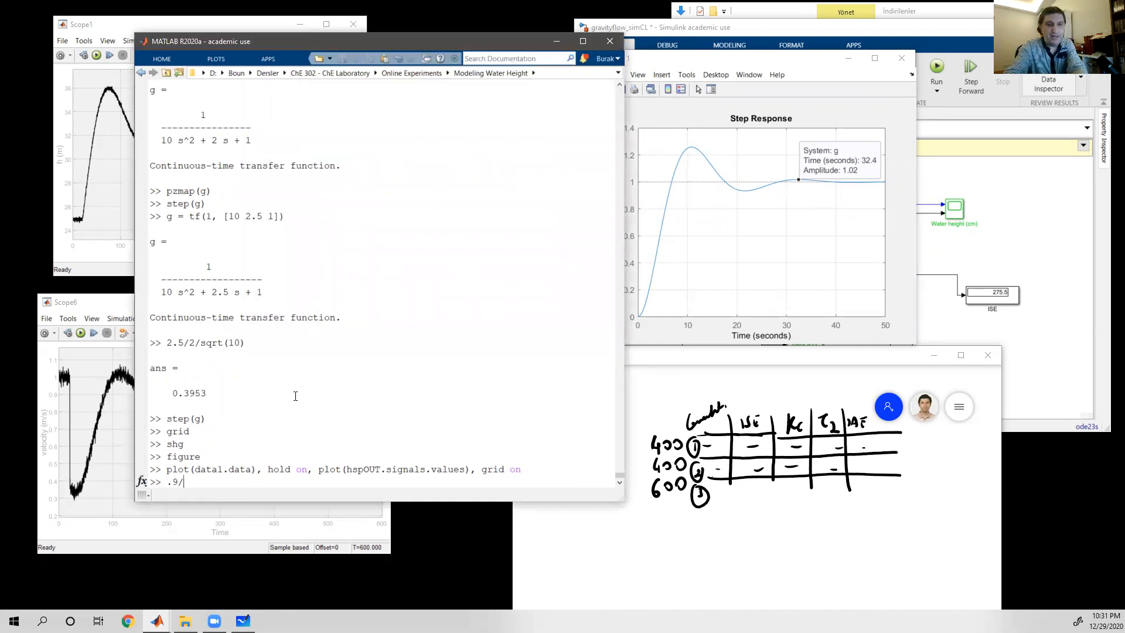
type("4")
key("Return")
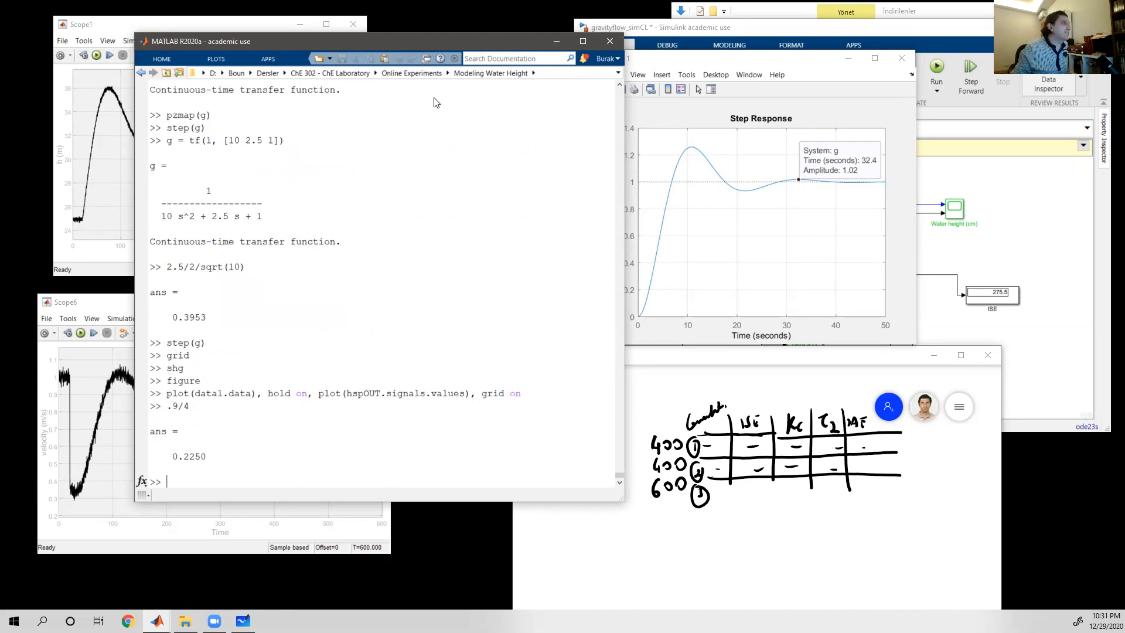
- Move the command window below the plots and delete all data tips in Figure 2
left_click_drag(368, 42, 354, 161)
left_click(364, 150)
right_click(362, 151)
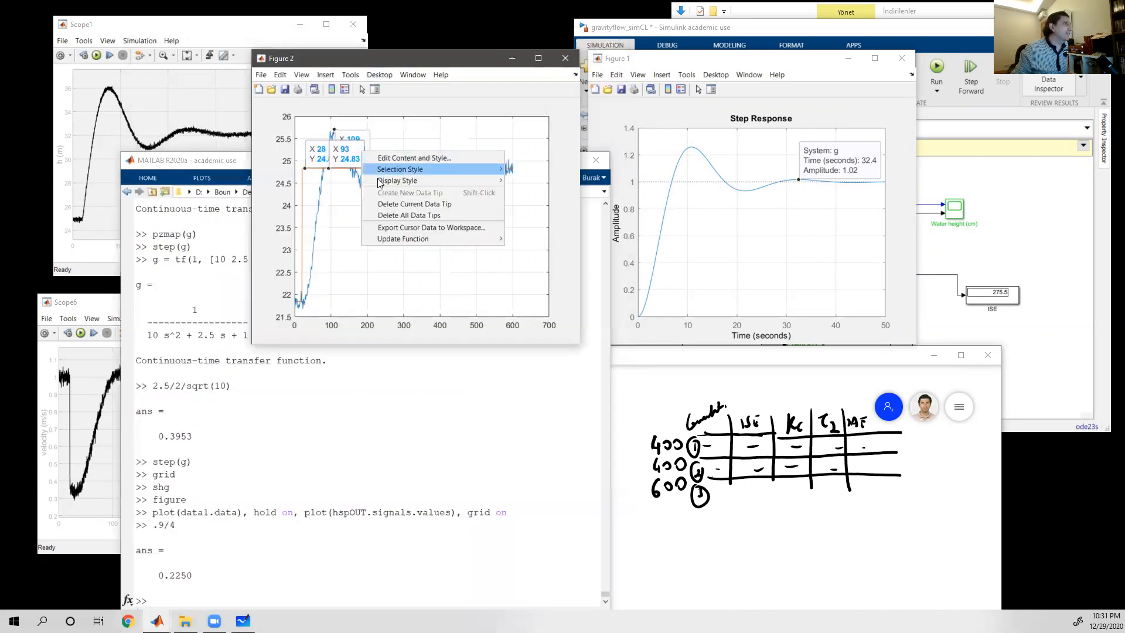
left_click(404, 215)
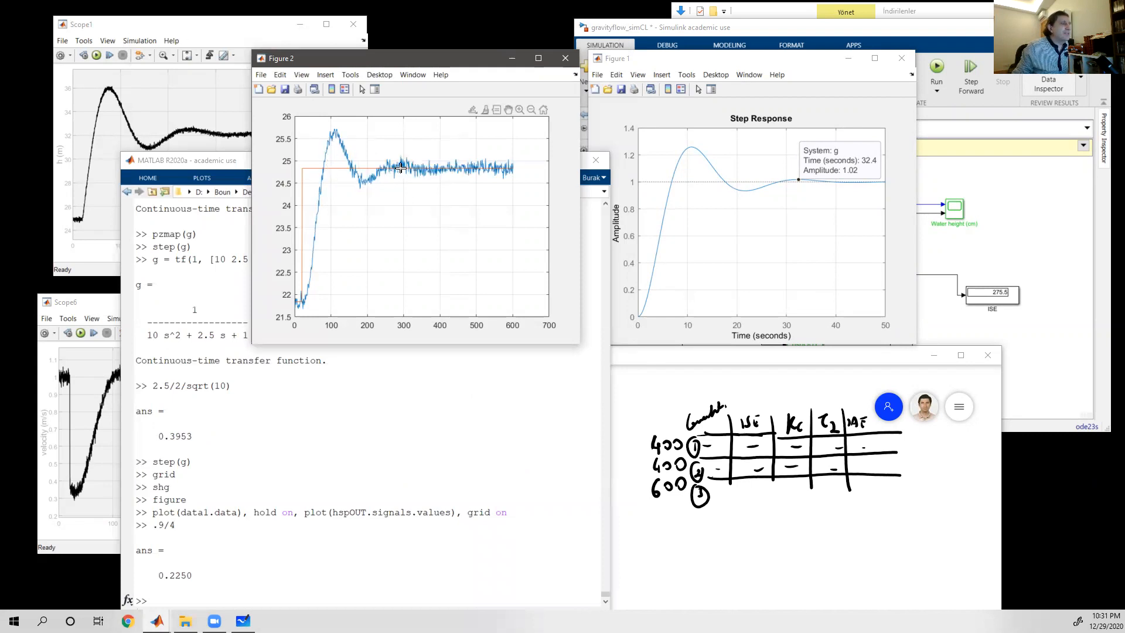
- Rearrange Figure 2 and move the command window out of view, leaving the scopes and both figures uncovered
mouse_move(401, 168)
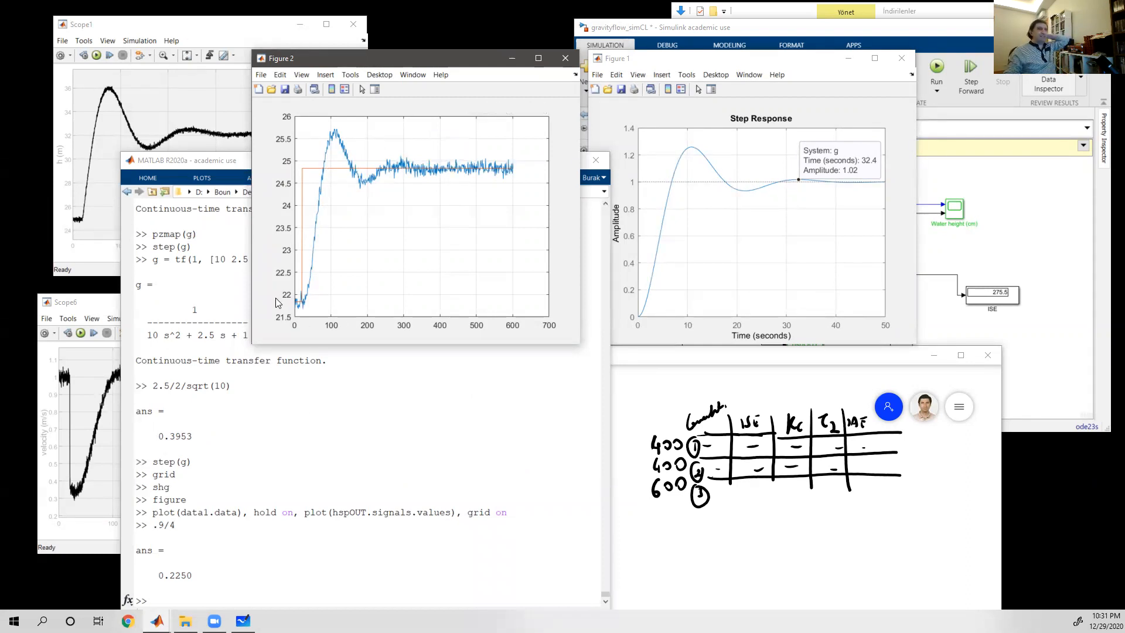
left_click(300, 449)
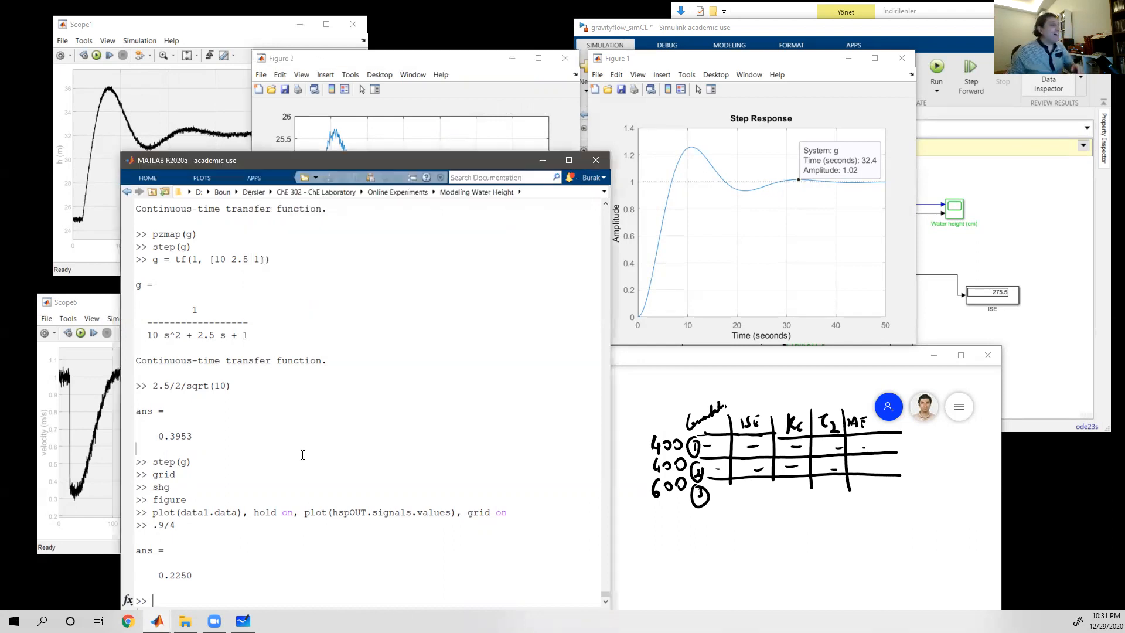
left_click_drag(409, 156, 391, 105)
left_click_drag(391, 57, 396, 49)
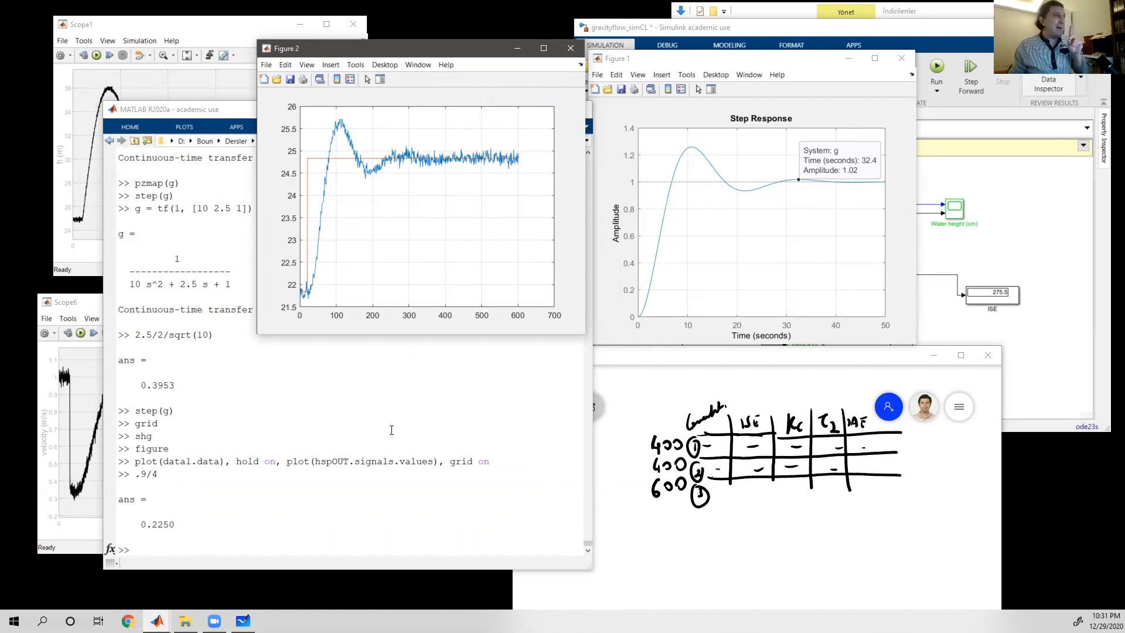
left_click(391, 430)
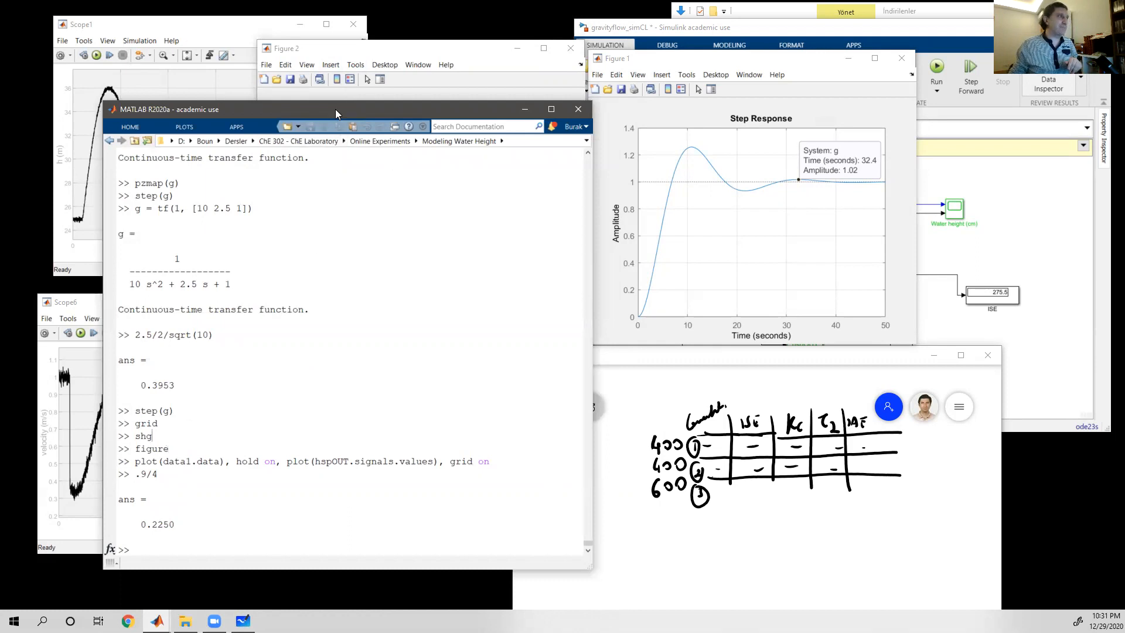
left_click_drag(335, 109, 337, 109)
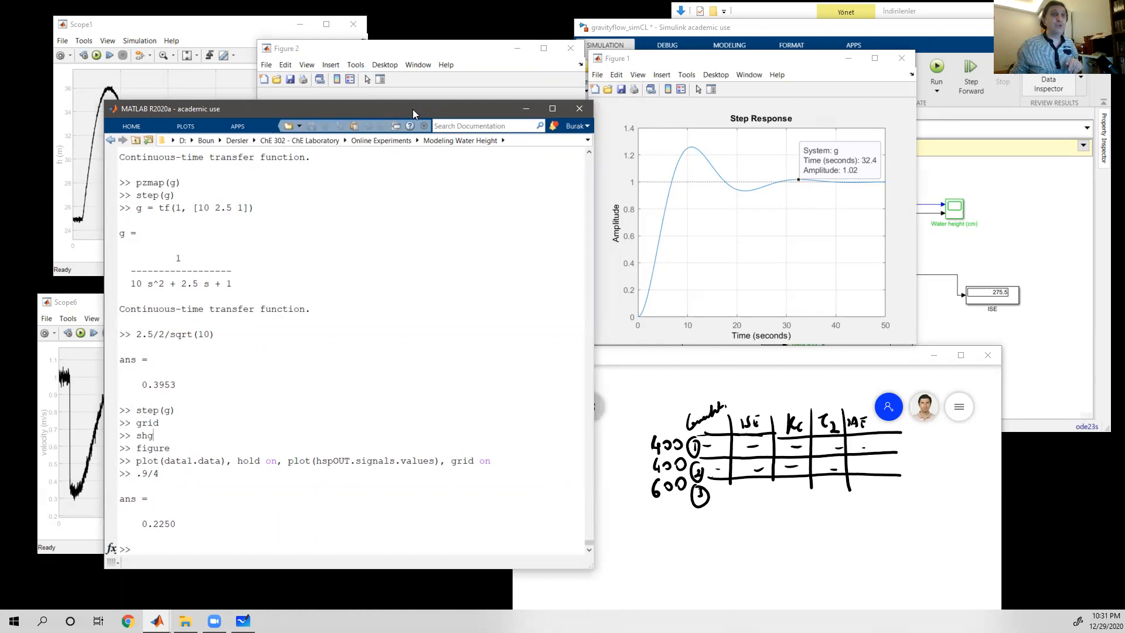
left_click_drag(413, 109, 1124, 109)
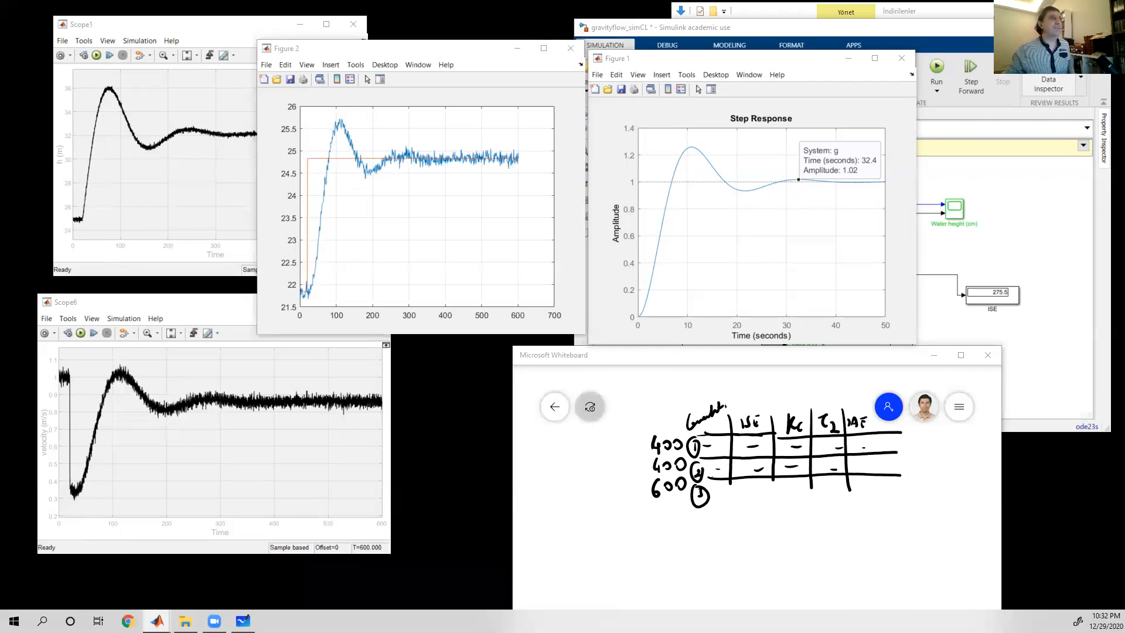
- Rerun the gravityflow_simCL simulation and overlay its response in Figure 2, maximizing the figure to compare the curves and restoring its size
left_click(936, 70)
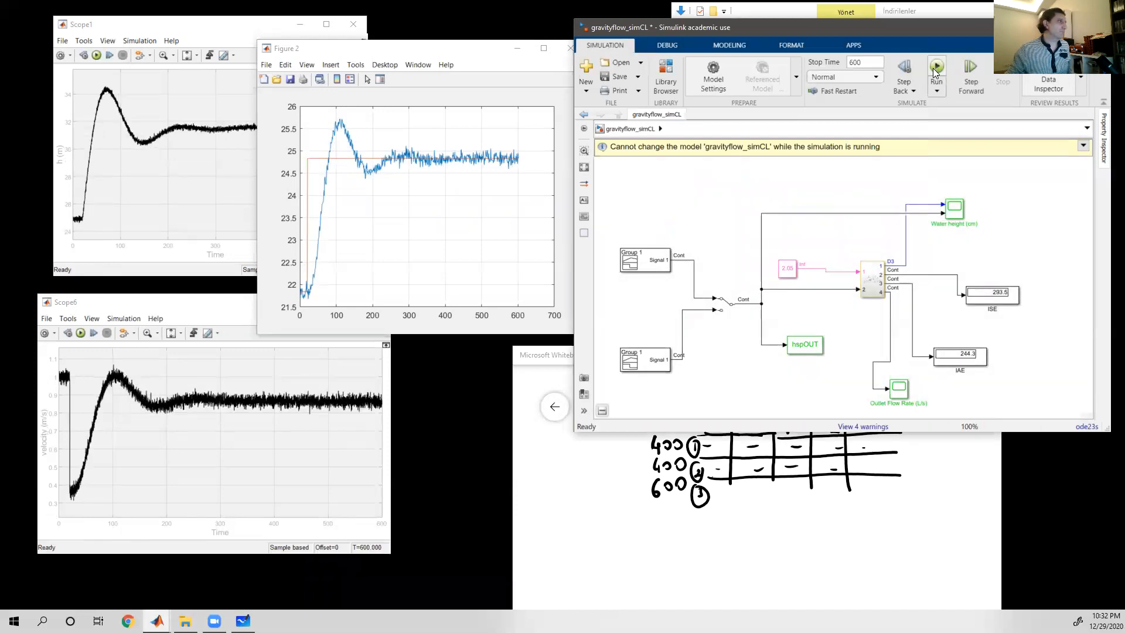
left_click(526, 201)
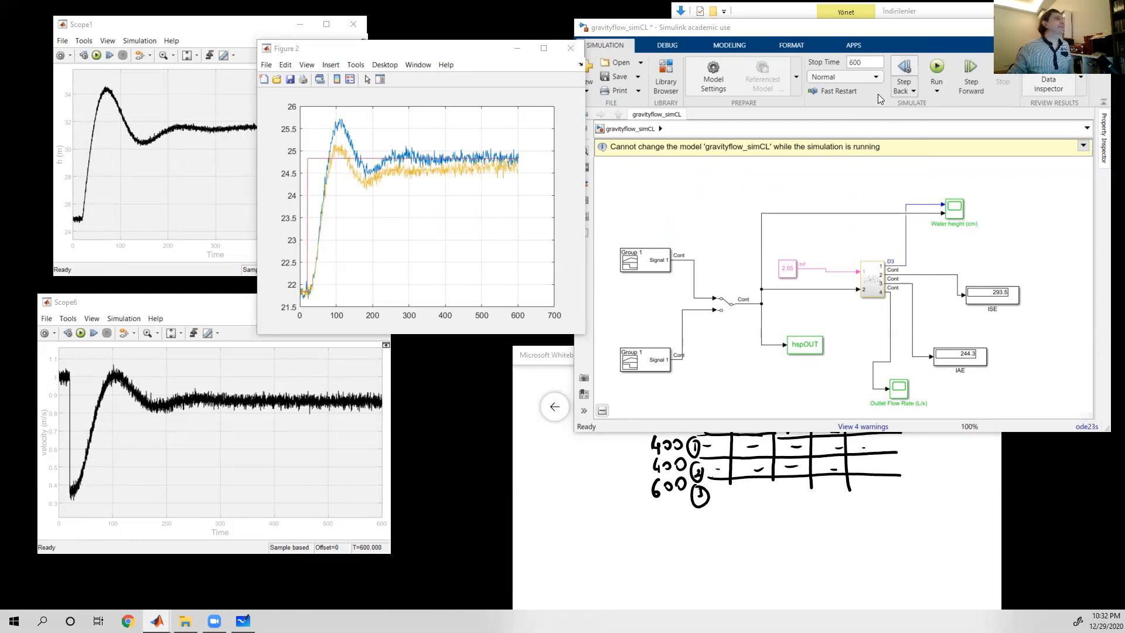
left_click(412, 54)
double_click(413, 56)
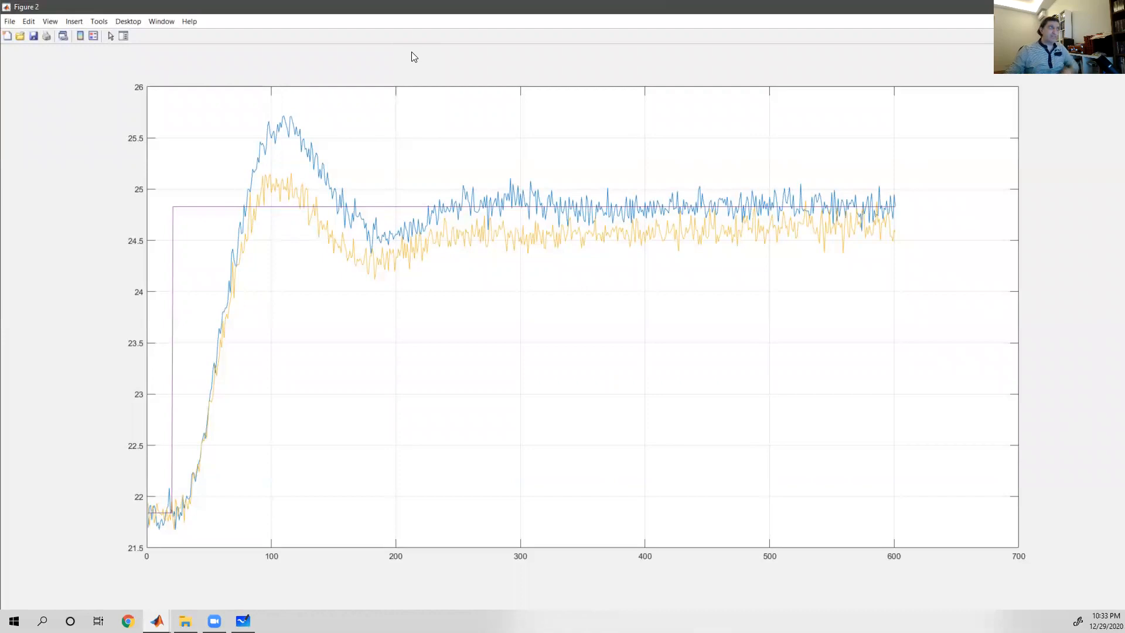
key("alt+Tab")
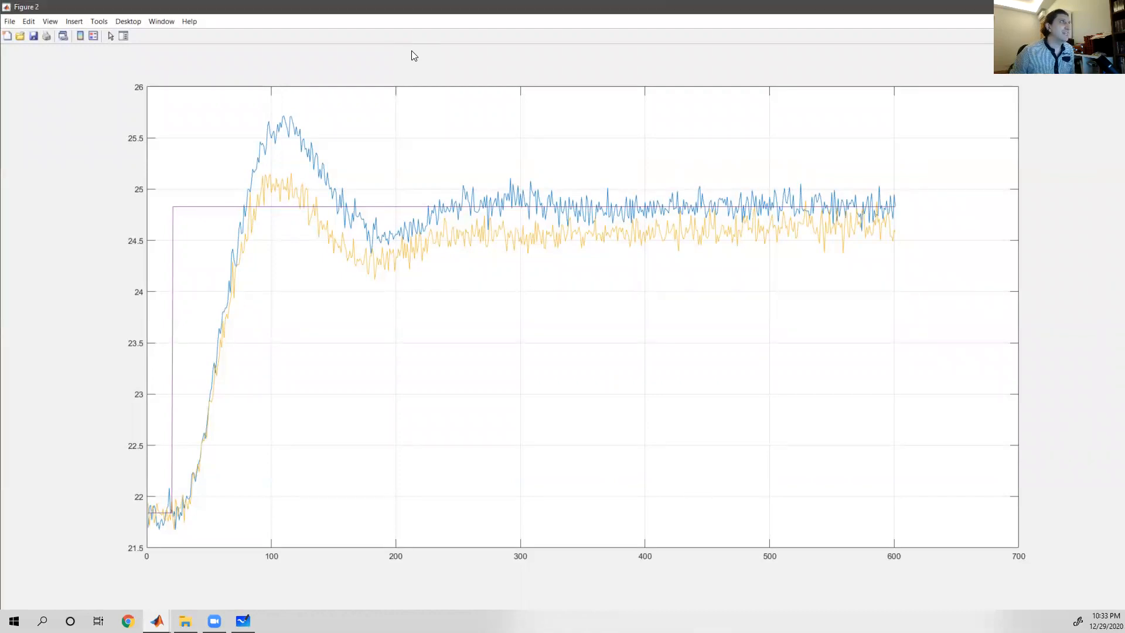
left_click_drag(411, 7, 447, 49)
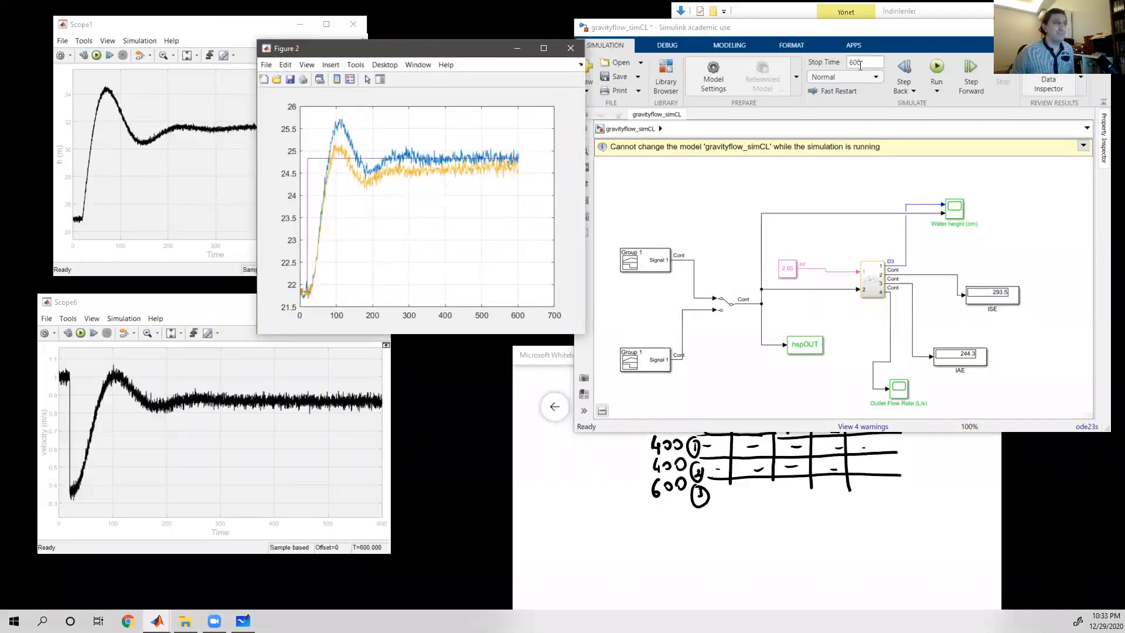
- Set the simulation stop time to 2000, run the model, and select the Water height scope block
double_click(860, 62)
type("2")
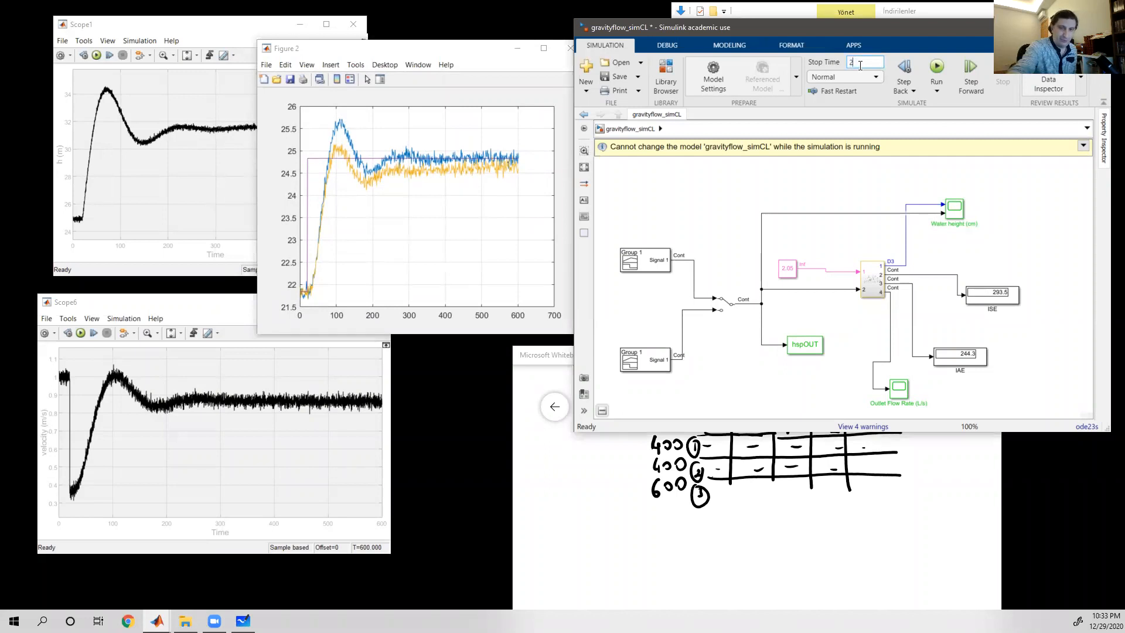
type("000")
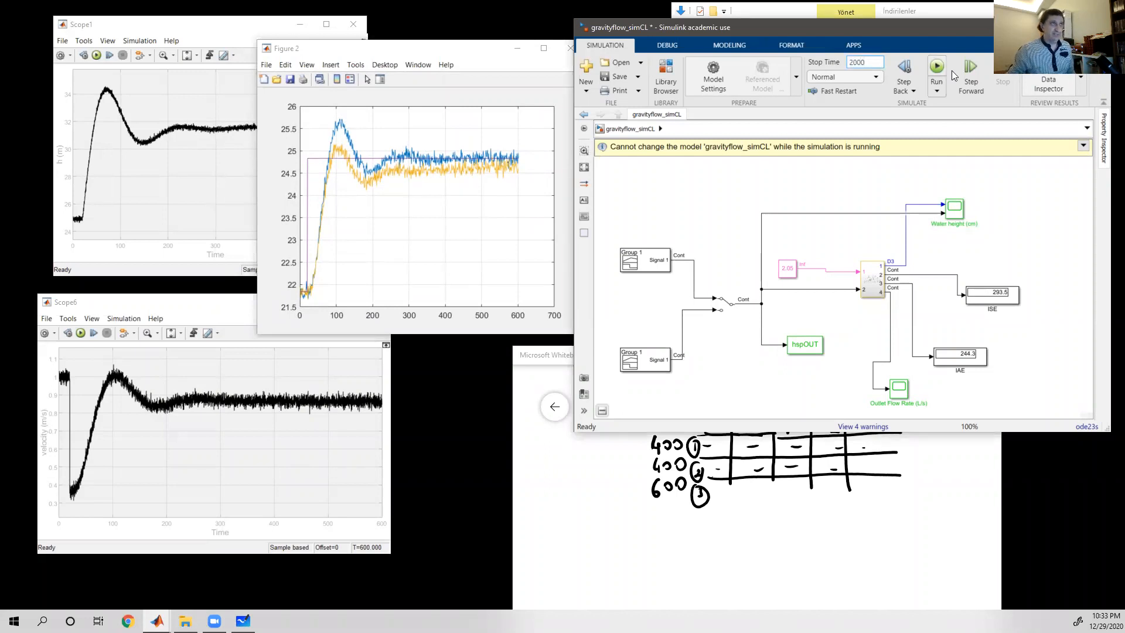
left_click(937, 67)
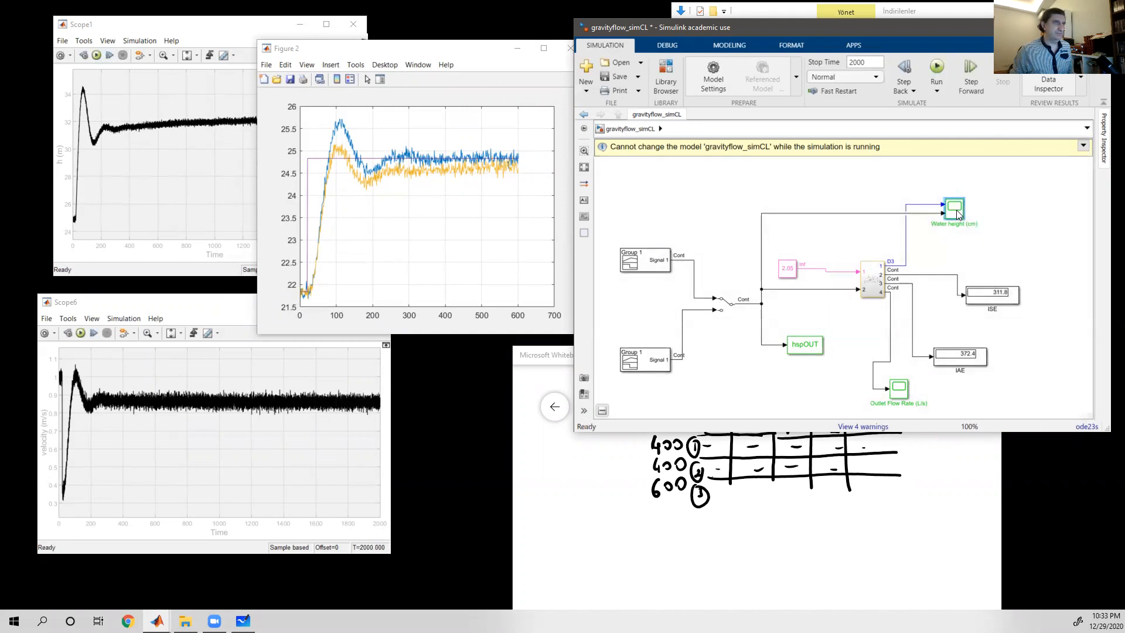
left_click(956, 210)
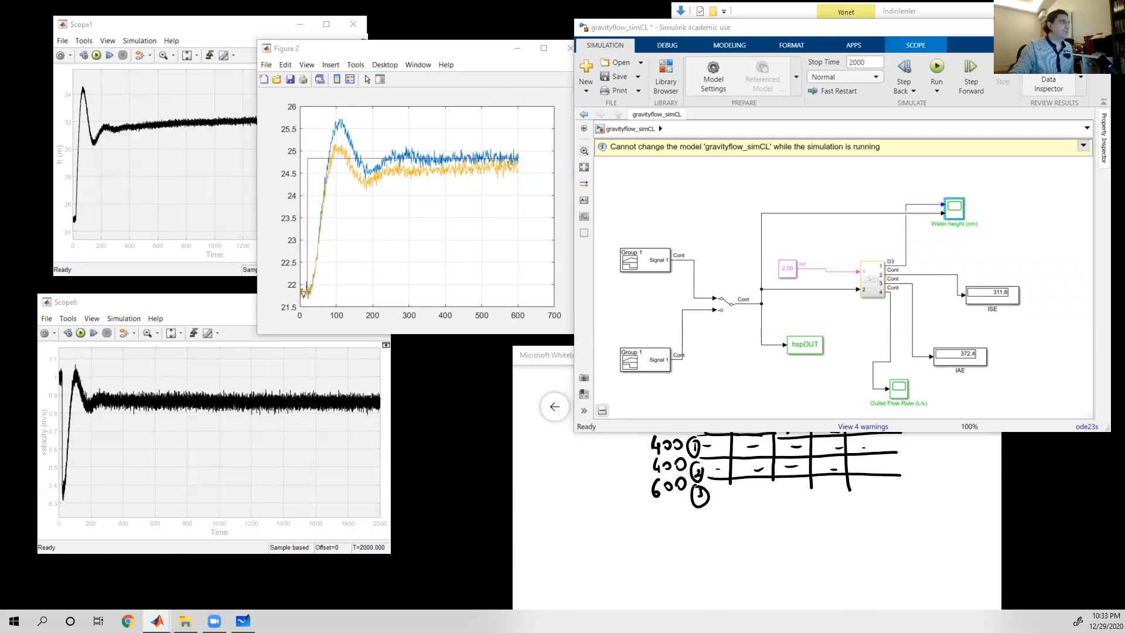
- Maximize Figure 2 to compare how the longer response approaches the setpoint against the earlier response, and restore the window size
left_click(544, 49)
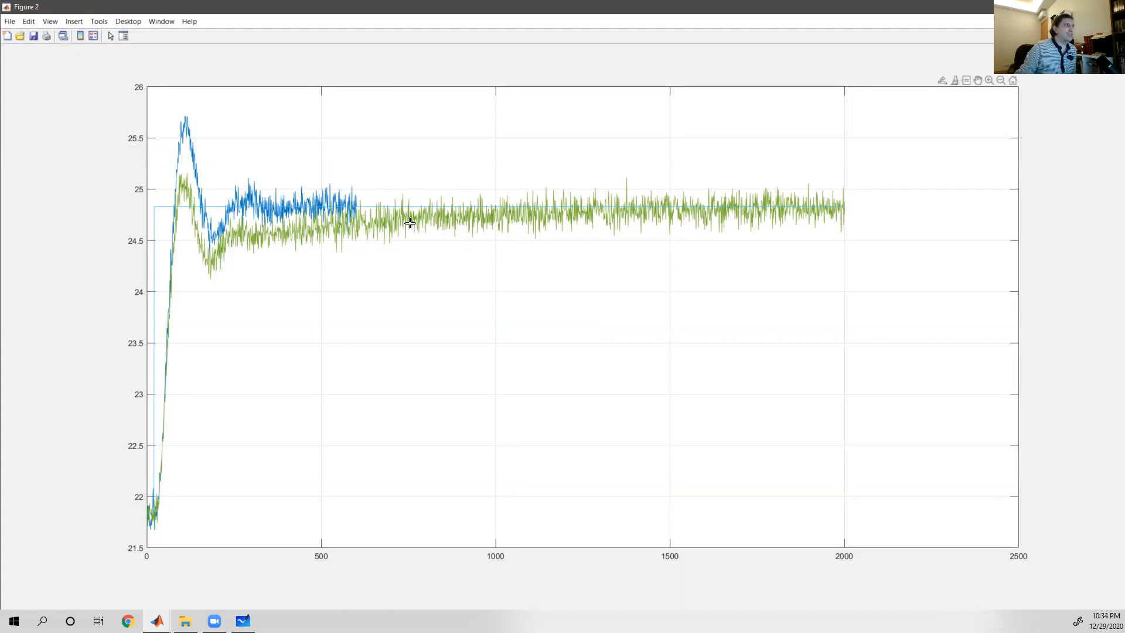
mouse_move(420, 222)
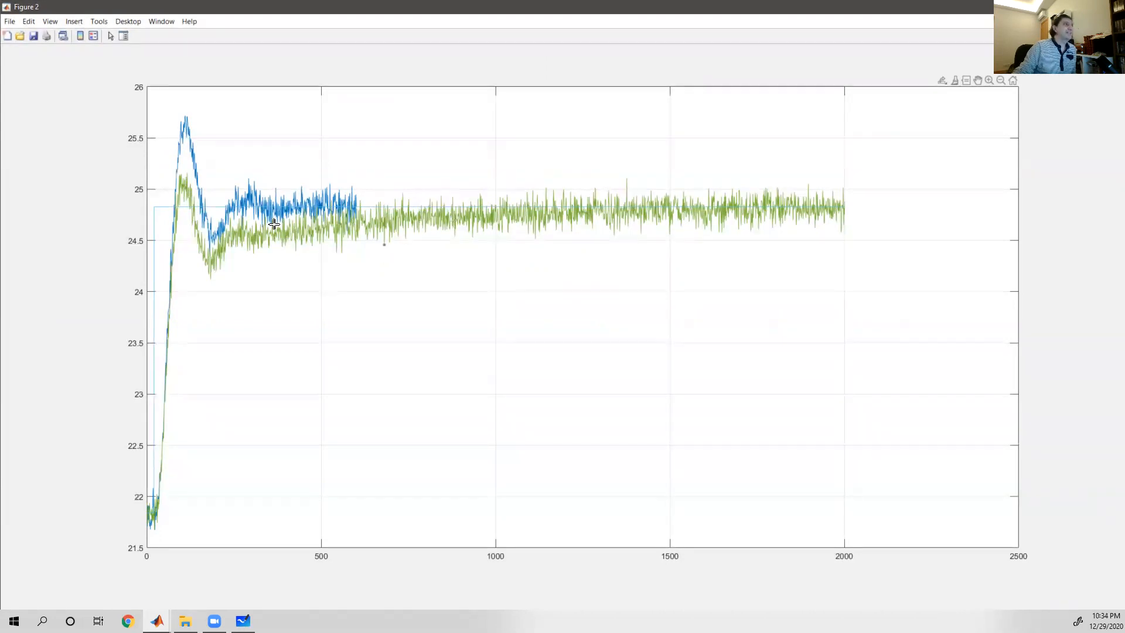
mouse_move(367, 223)
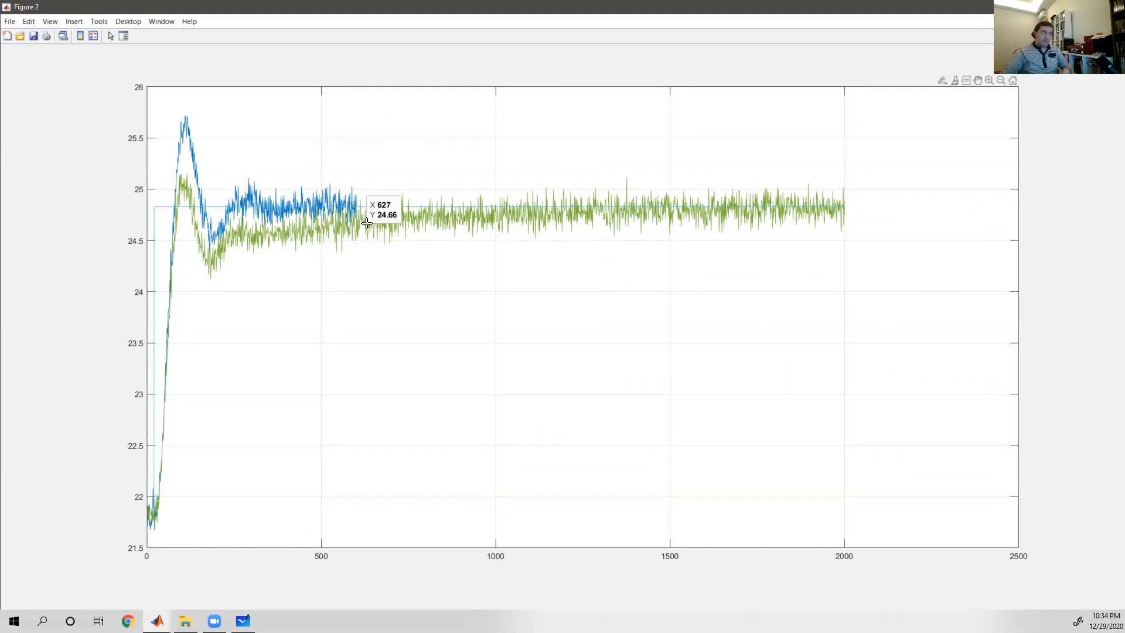
left_click_drag(492, 8, 523, 48)
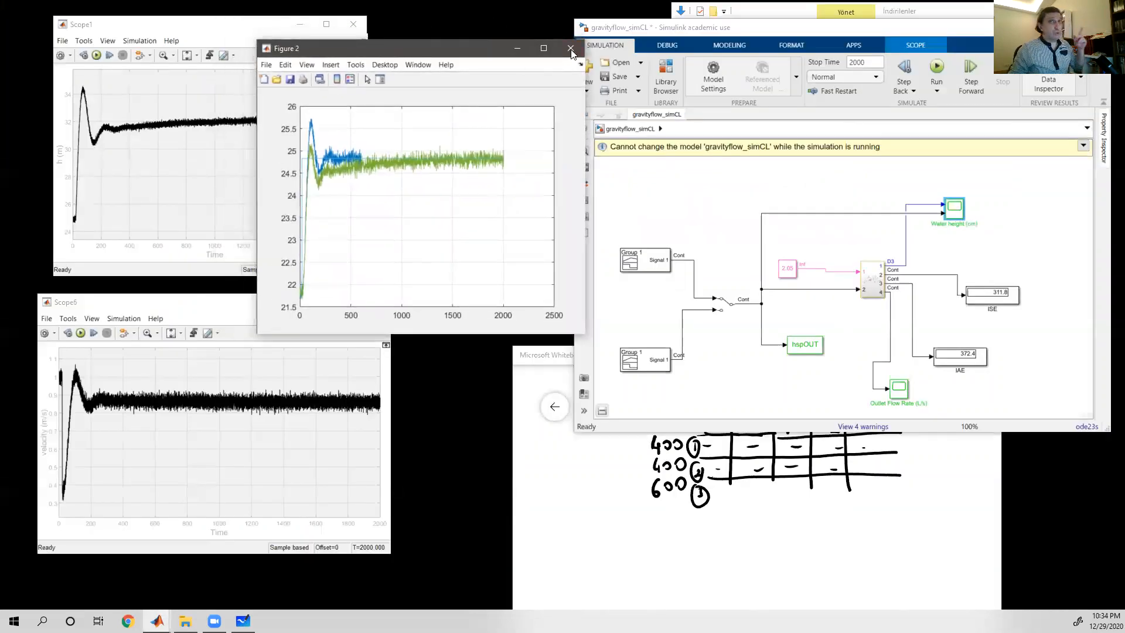